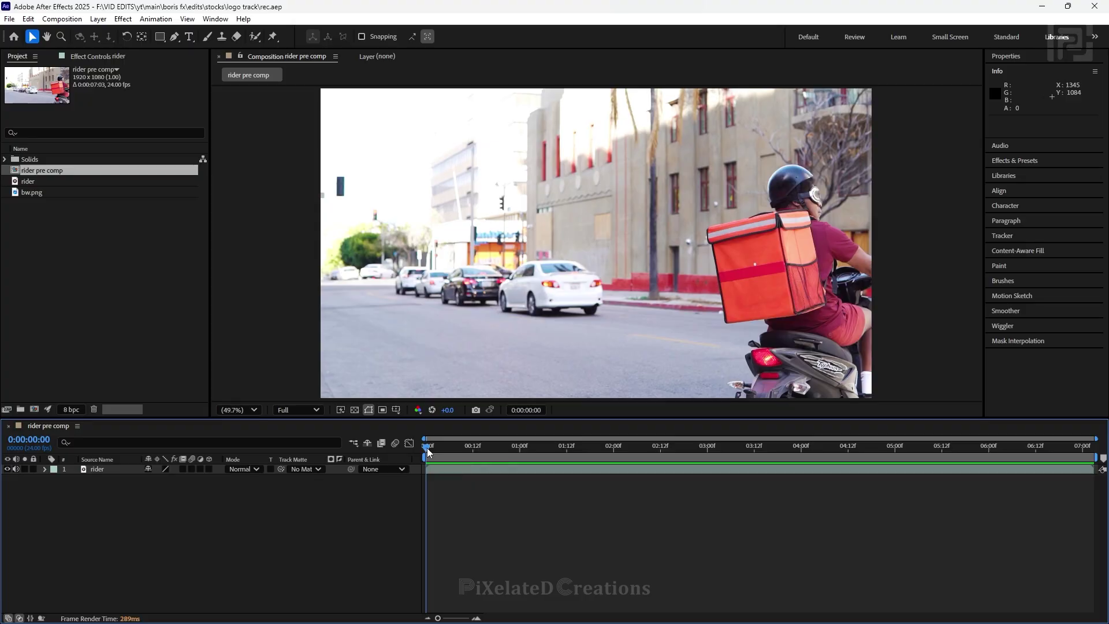
Apply the Mocha Pro effect to the rider layer and launch the Mocha Pro plugin.
left_click_drag(428, 453, 604, 438)
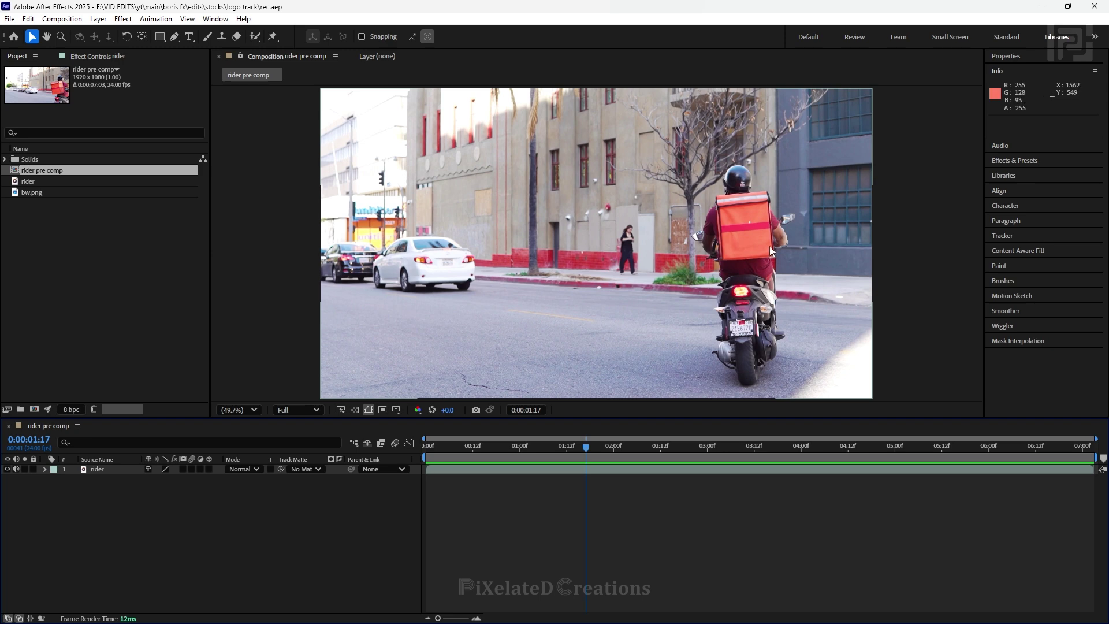
left_click_drag(587, 447, 553, 457)
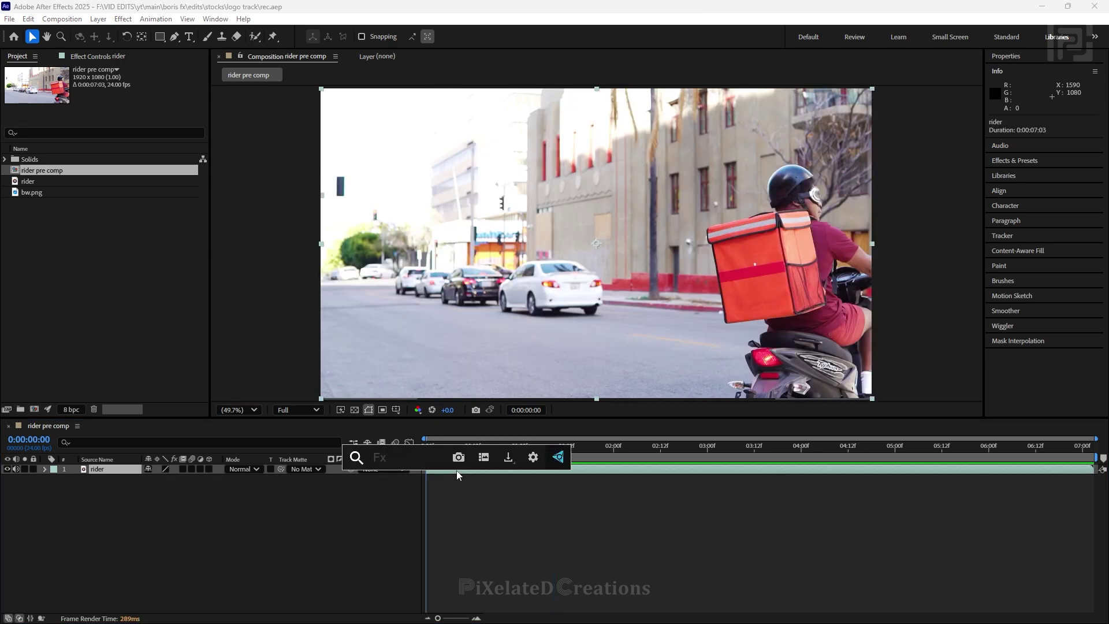
type("mocha")
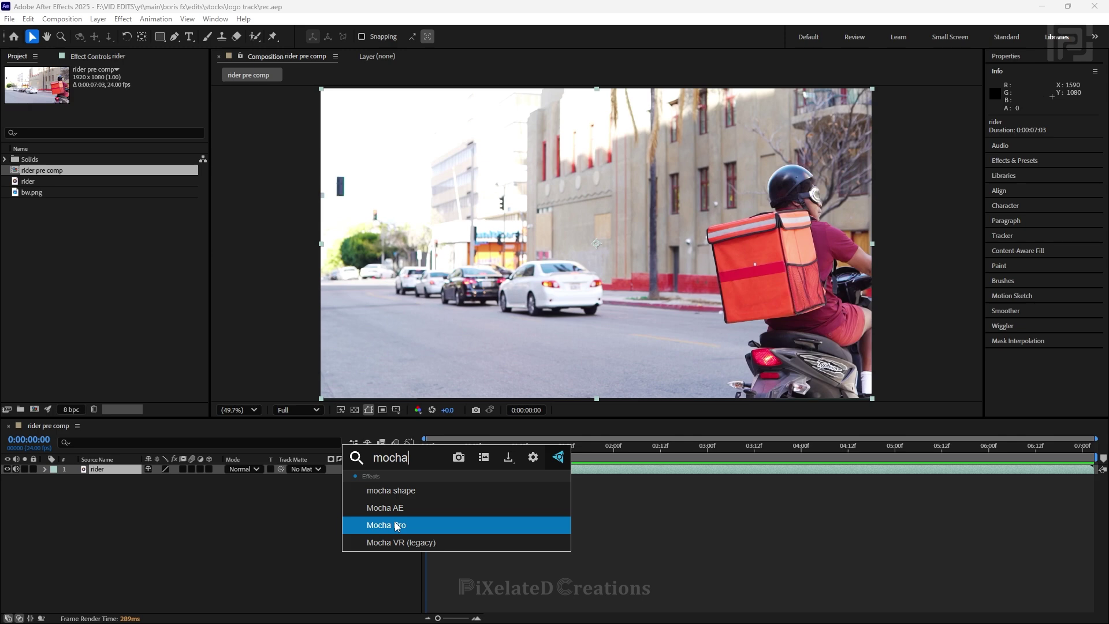
left_click(397, 525)
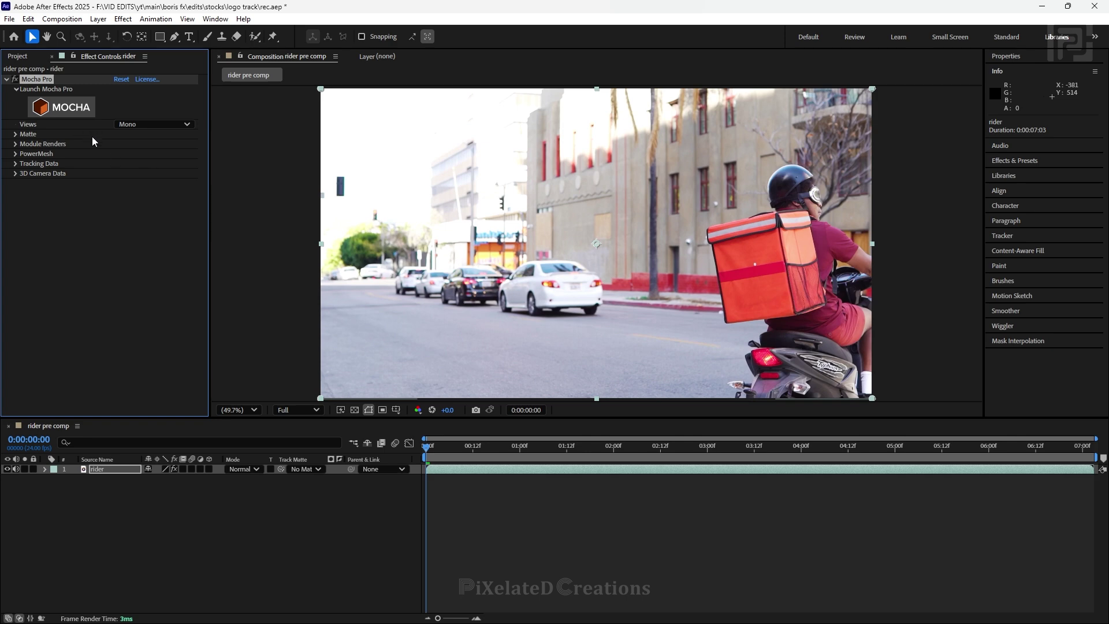
left_click(58, 113)
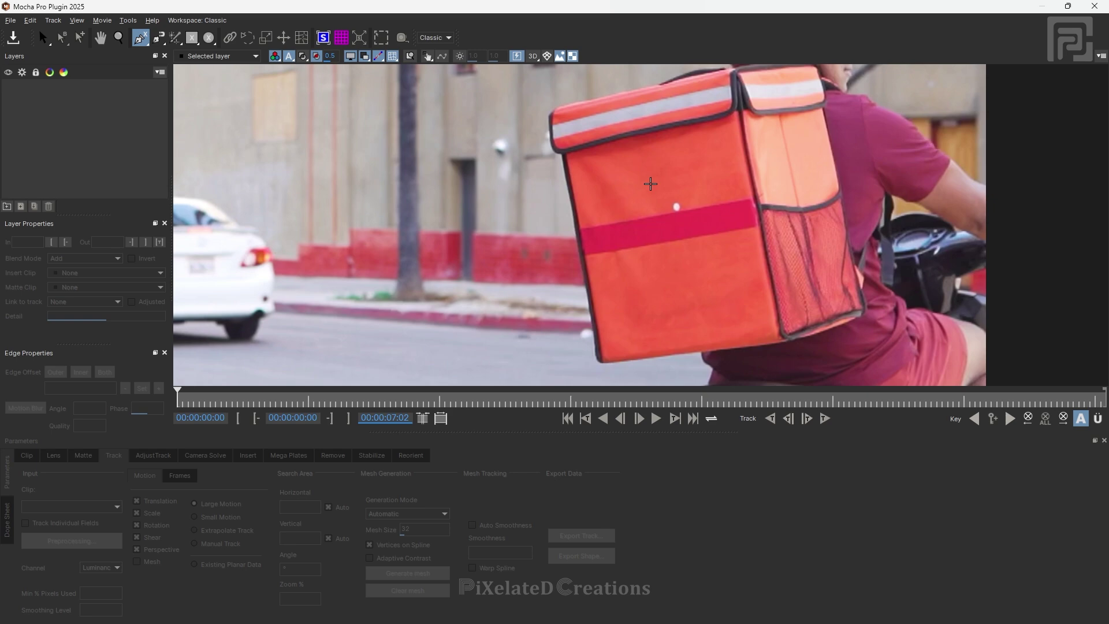
Draw a closed X-spline around the red front panel of the rider's delivery bag on the first frame.
mouse_move(605, 167)
left_mouse_down()
mouse_move(637, 182)
mouse_move(597, 174)
left_mouse_up()
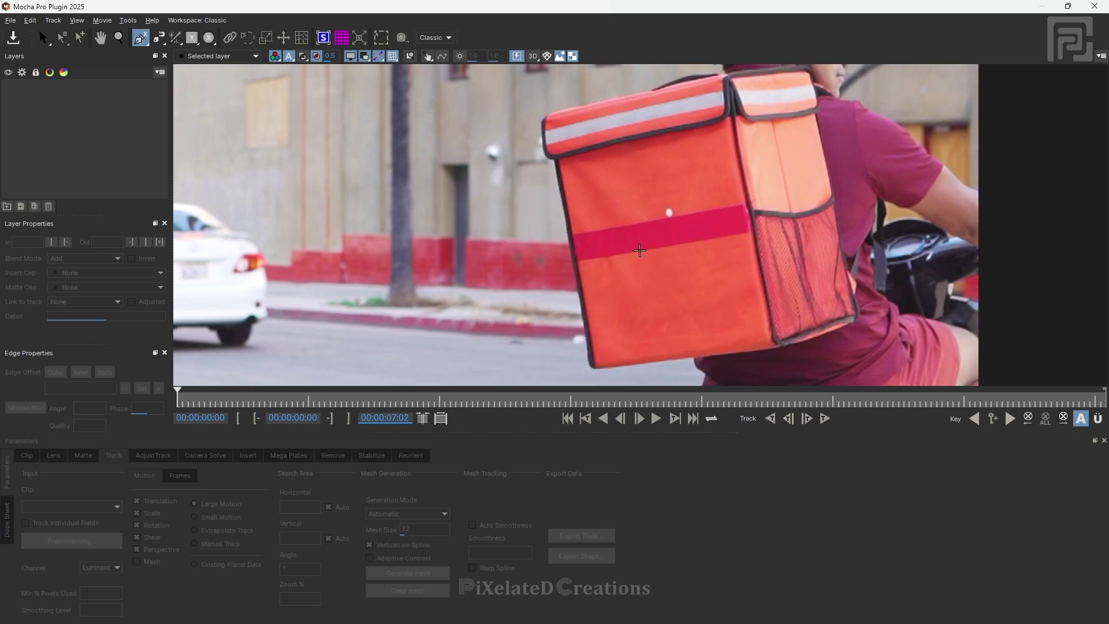
scroll(554, 162, "up", 1)
left_click(549, 158)
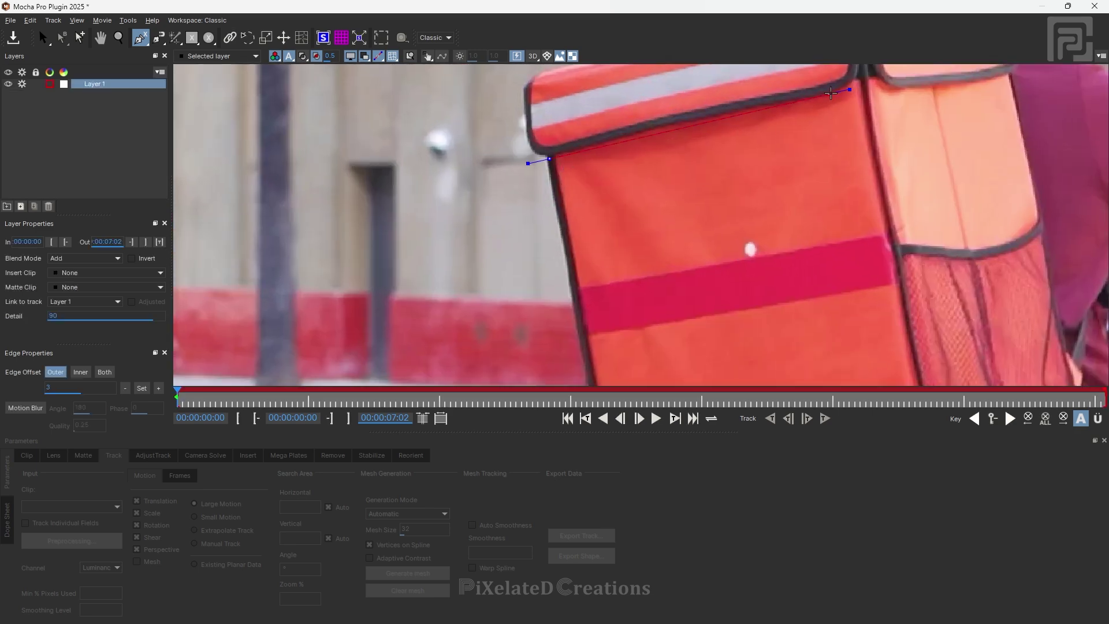
left_click(865, 82)
left_click_drag(930, 352, 834, 110)
left_click(844, 235)
left_click(516, 272)
scroll(518, 261, "down", 3)
scroll(511, 162, "up", 4)
left_click(498, 241)
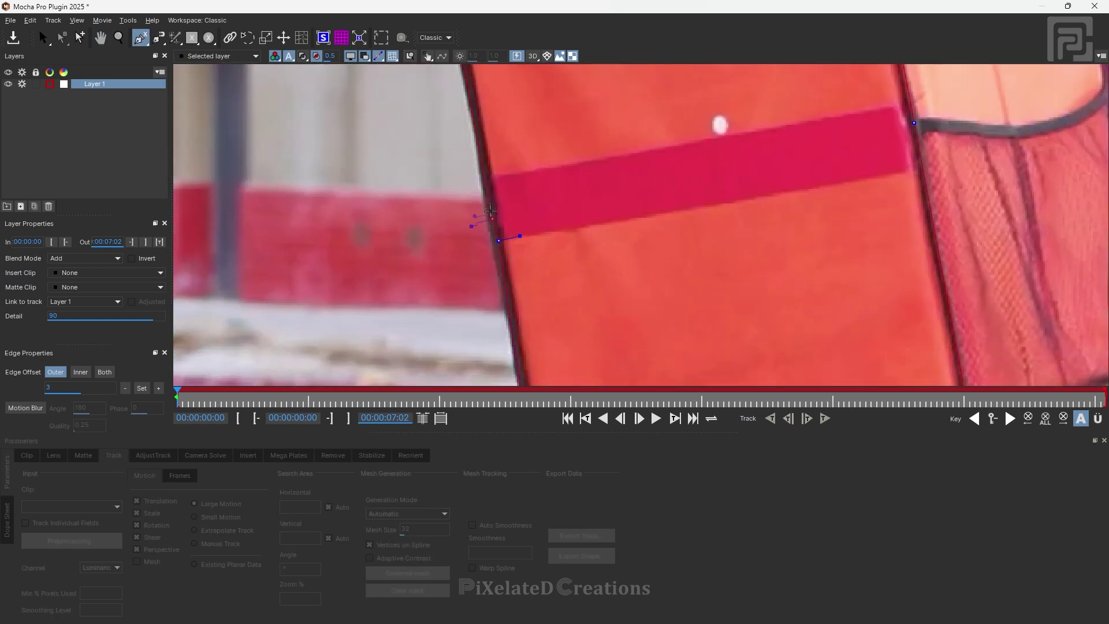
left_click(489, 177)
right_click(488, 177)
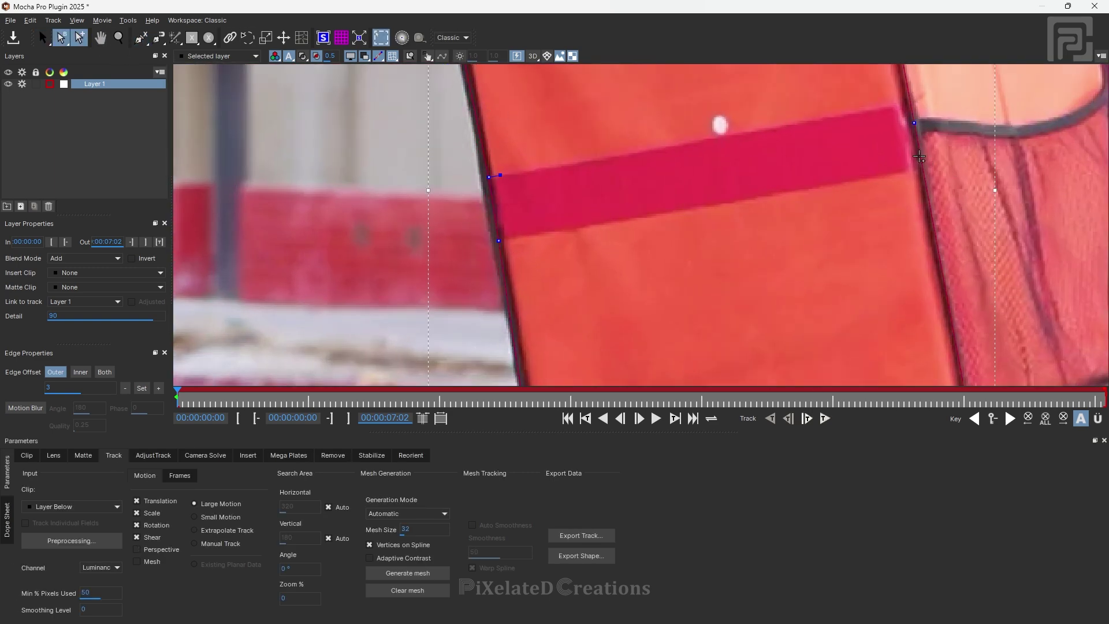
Adjust the spline point on the panel's side edge and sharpen the corners so the shape follows the front panel.
left_click(81, 39)
left_click_drag(914, 123, 911, 102)
scroll(553, 227, "down", 3)
right_click(639, 146)
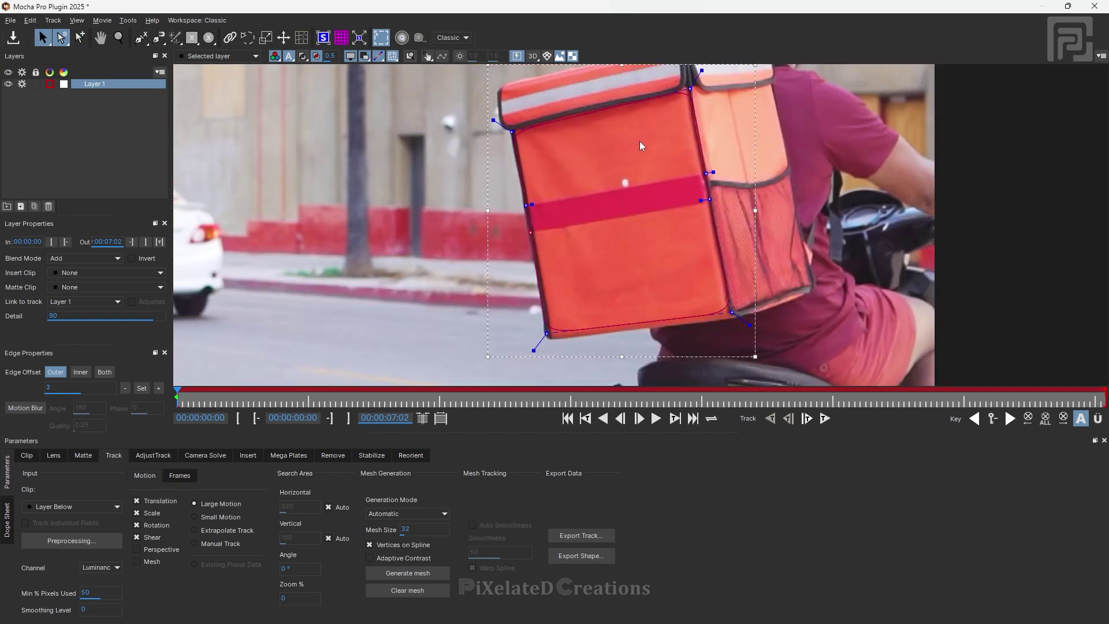
left_click_drag(494, 120, 470, 111)
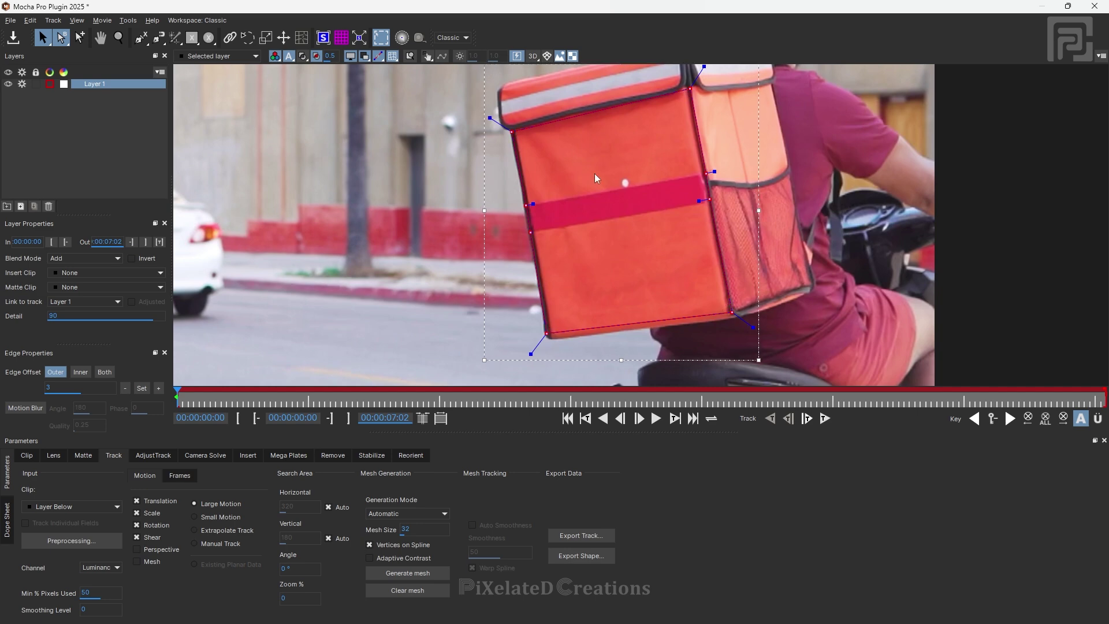
Enable Perspective motion for Layer 1 and track it forwards to the end of the clip.
left_click(149, 548)
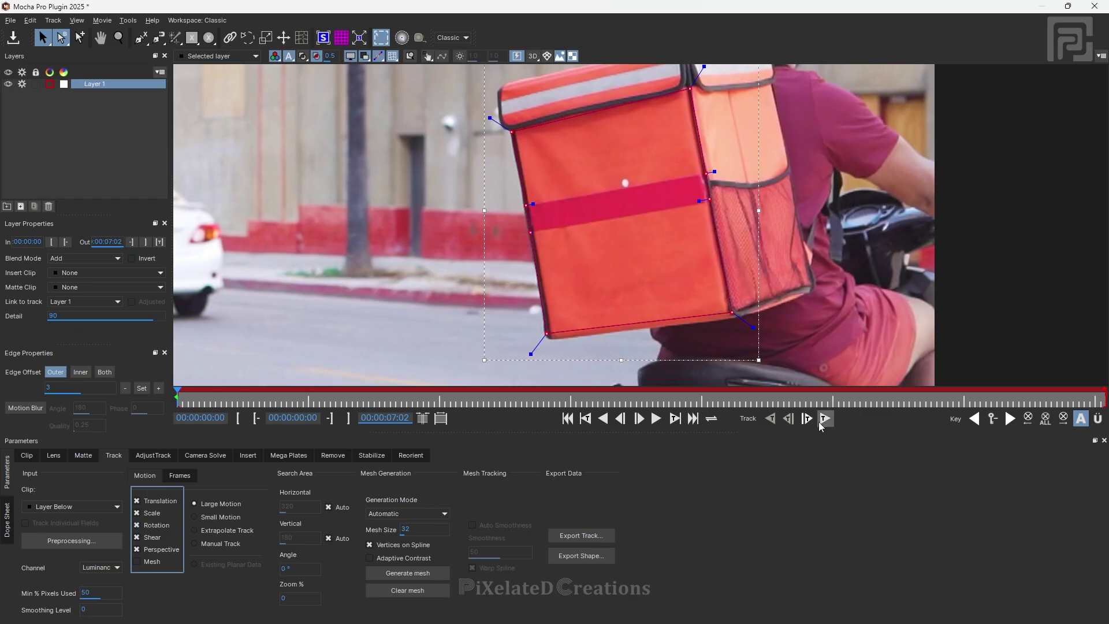
scroll(722, 324, "down", 2)
left_click(825, 418)
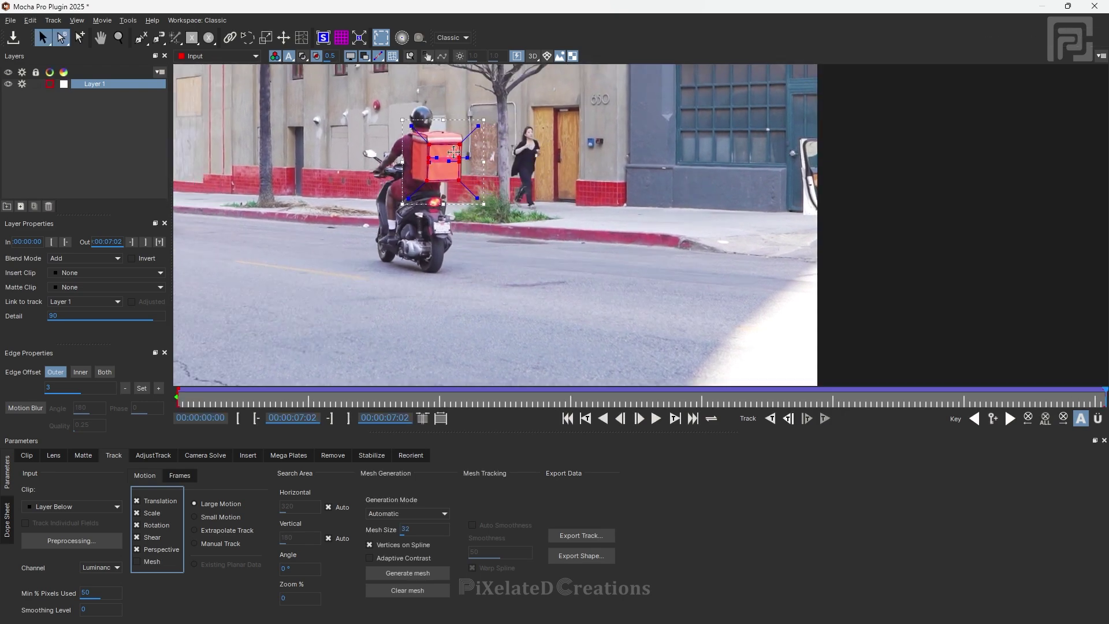
Refine the spline points on the last frame, track the layer backwards, and scrub through the clip to check it.
scroll(454, 151, "up", 5)
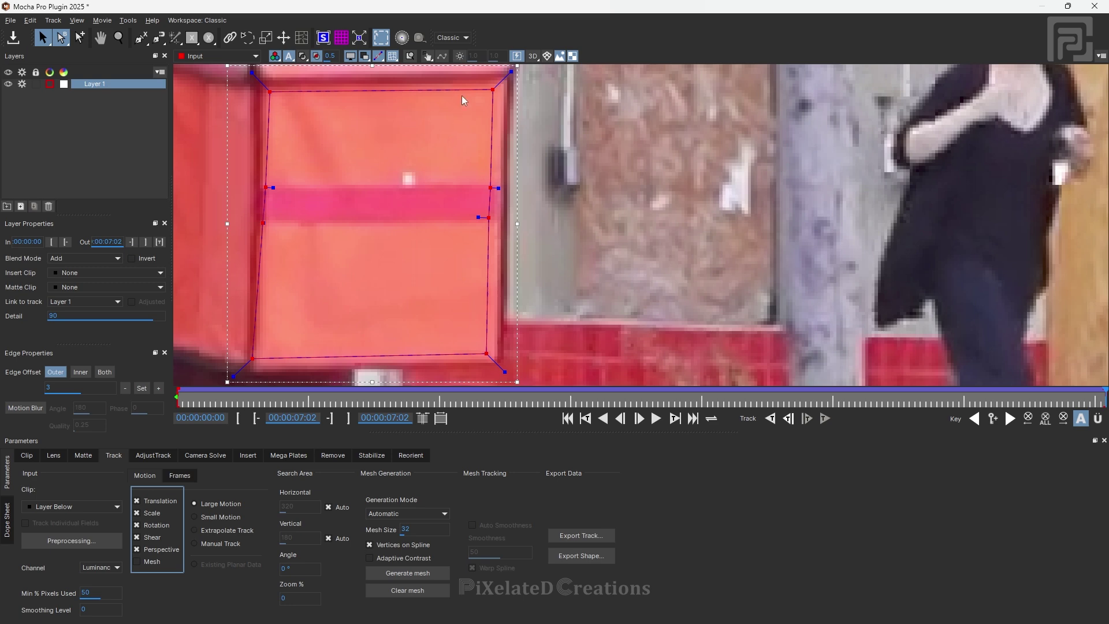
scroll(462, 101, "up", 3)
left_click_drag(546, 100, 547, 111)
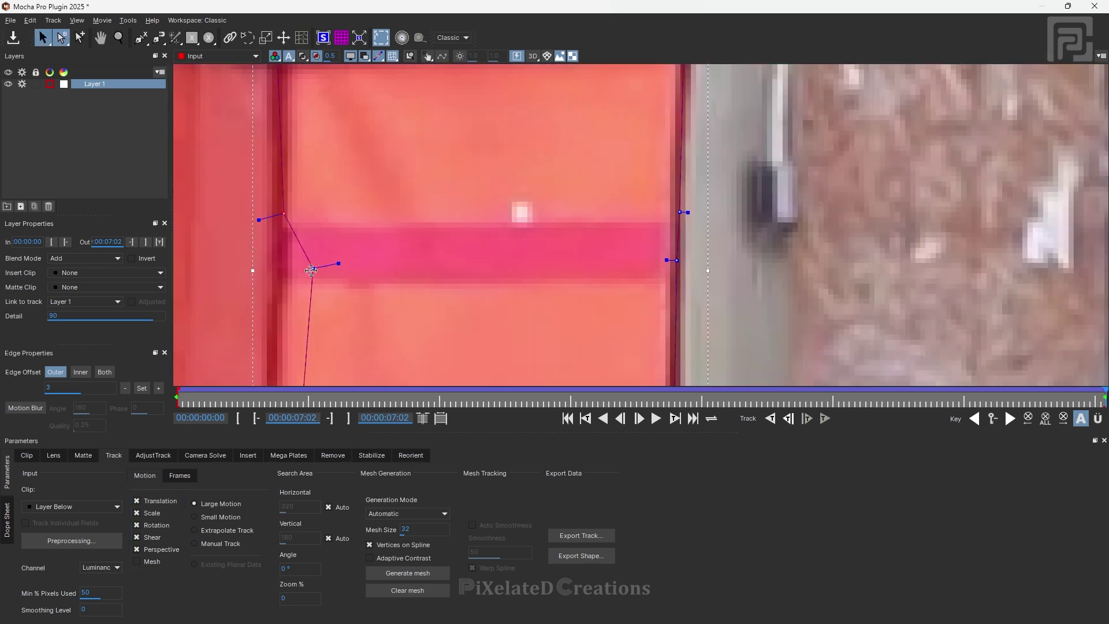
mouse_move(311, 270)
left_mouse_down()
mouse_move(282, 269)
mouse_move(308, 287)
left_mouse_up()
left_click(770, 418)
left_click_drag(179, 399, 588, 415)
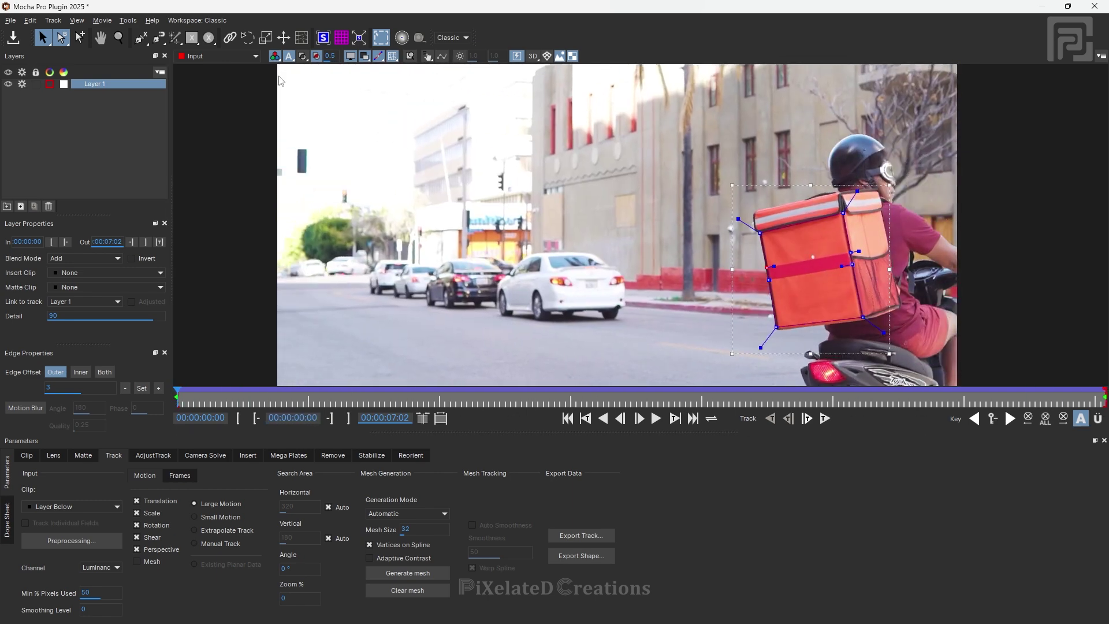
Show the planar surface and fit its four corners just inside the edges of the bag's front panel.
left_click(322, 38)
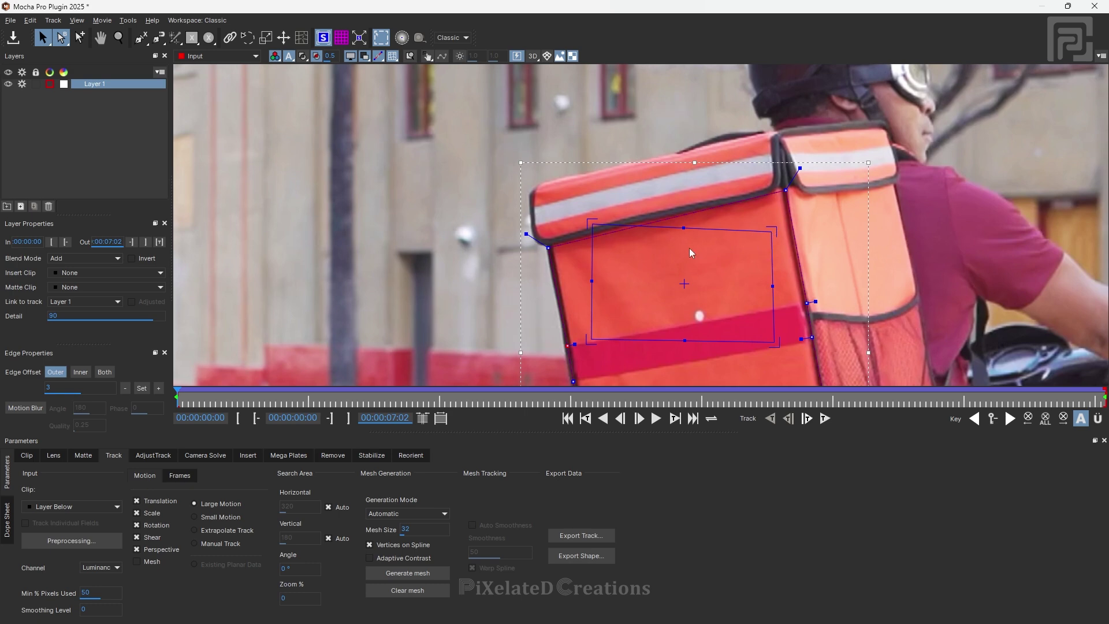
left_click_drag(726, 282, 691, 157)
left_click_drag(731, 218, 752, 295)
left_click_drag(515, 157, 525, 326)
key("x")
left_click_drag(578, 194, 592, 304)
left_click_drag(530, 151, 499, 178)
left_click_drag(709, 156, 711, 122)
key("x")
left_click_drag(719, 242, 695, 135)
left_click_drag(743, 293, 737, 292)
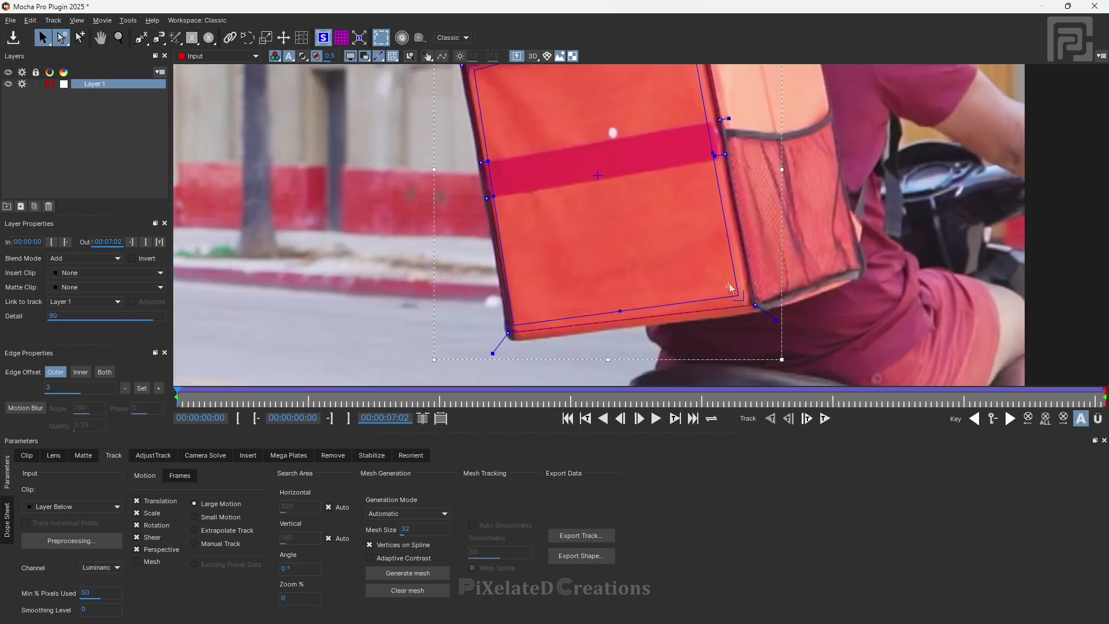
scroll(661, 187, "down", 3)
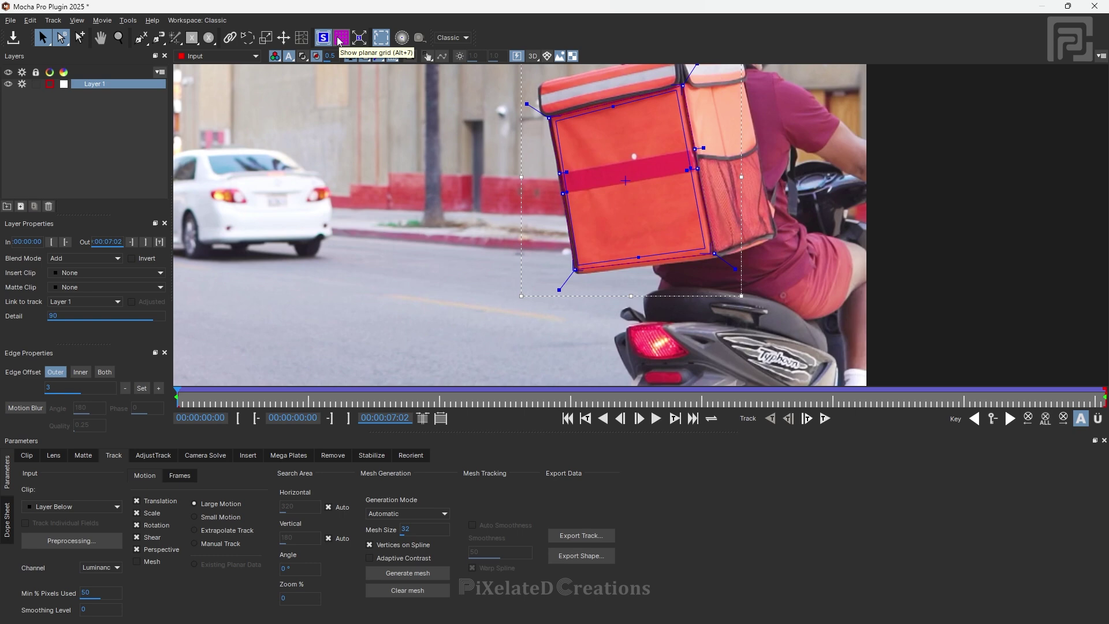
Show the planar grid and inspect its alignment with the bag's front panel.
left_click(340, 38)
scroll(580, 178, "up", 2)
left_click_drag(580, 178, 576, 207)
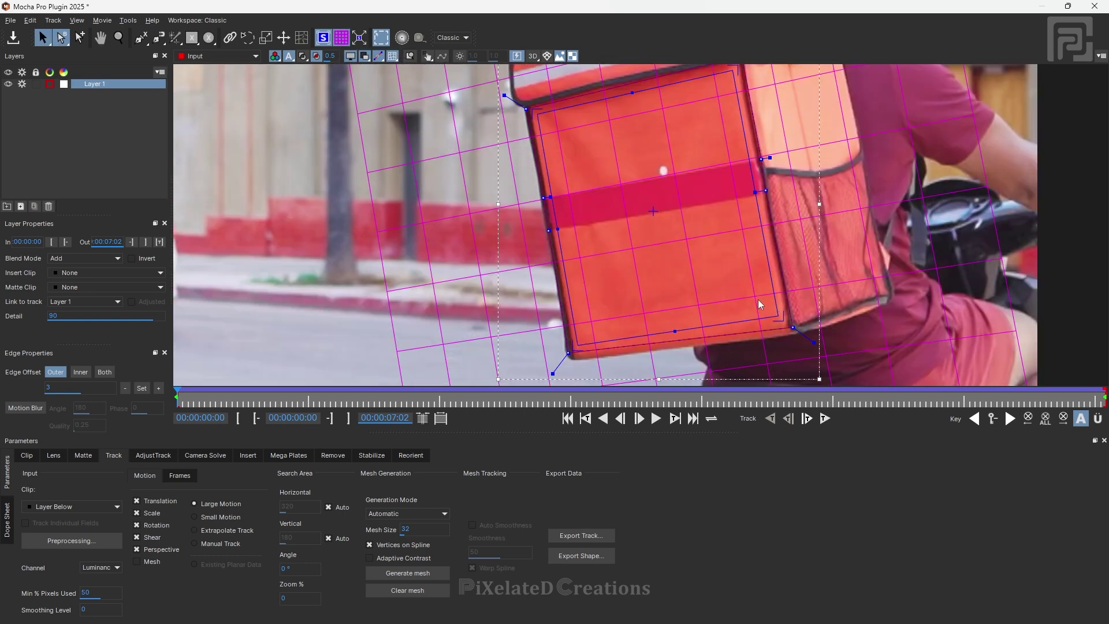
left_click_drag(705, 176, 702, 212)
left_click_drag(720, 259, 708, 208)
scroll(636, 282, "down", 4)
mouse_move(179, 398)
left_mouse_down()
mouse_move(991, 398)
mouse_move(158, 395)
left_mouse_up()
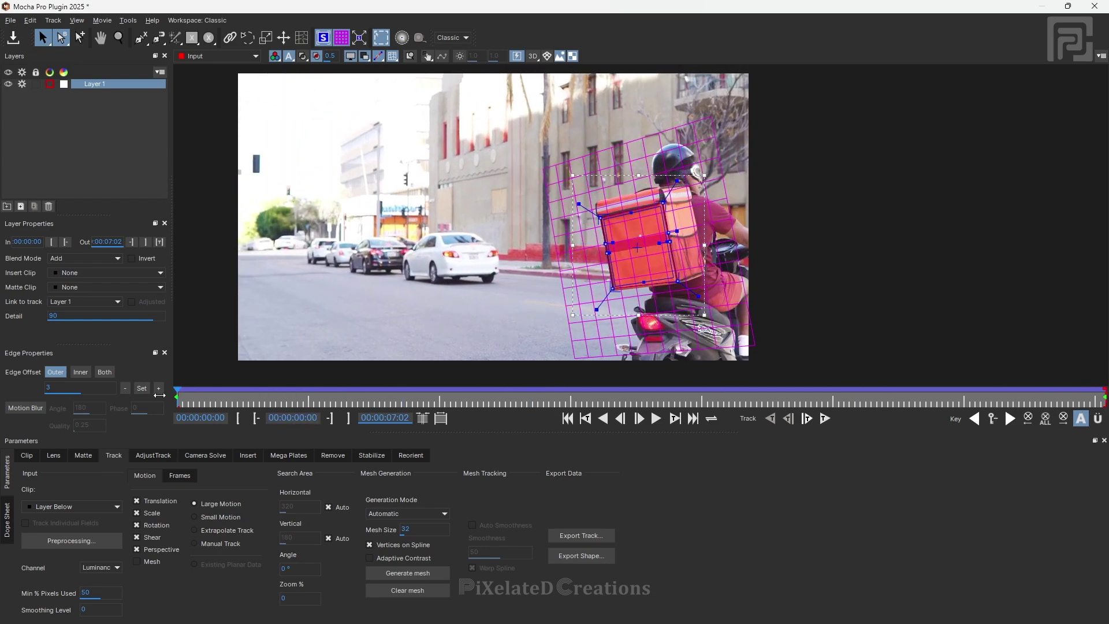
scroll(631, 200, "up", 3)
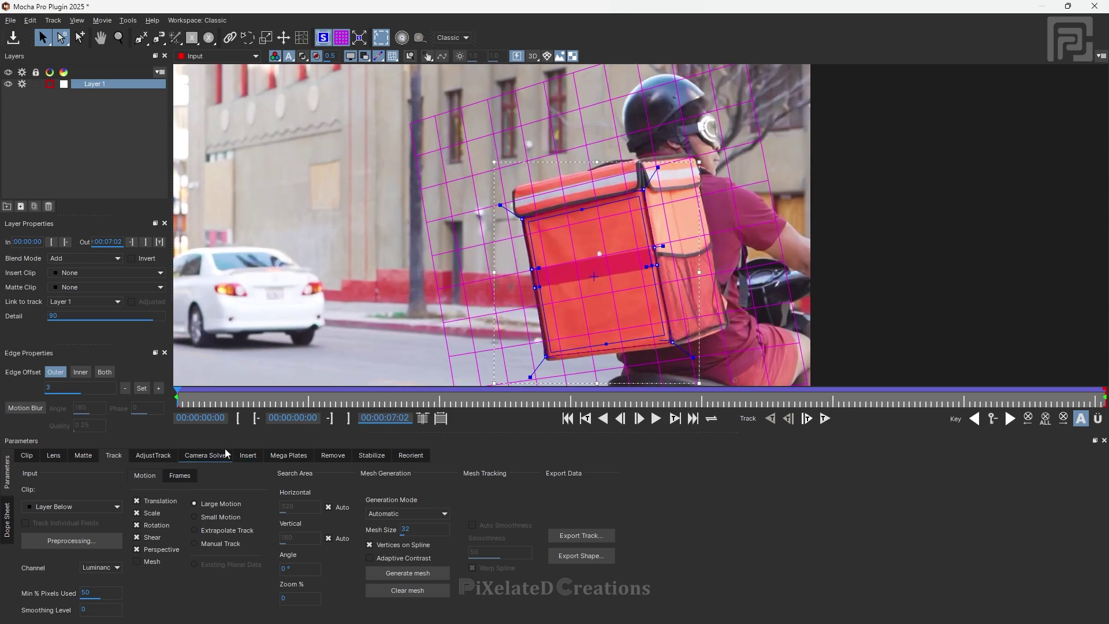
Insert the built-in Logo clip on the tracked surface and scrub through the clip to check the track.
left_click(248, 456)
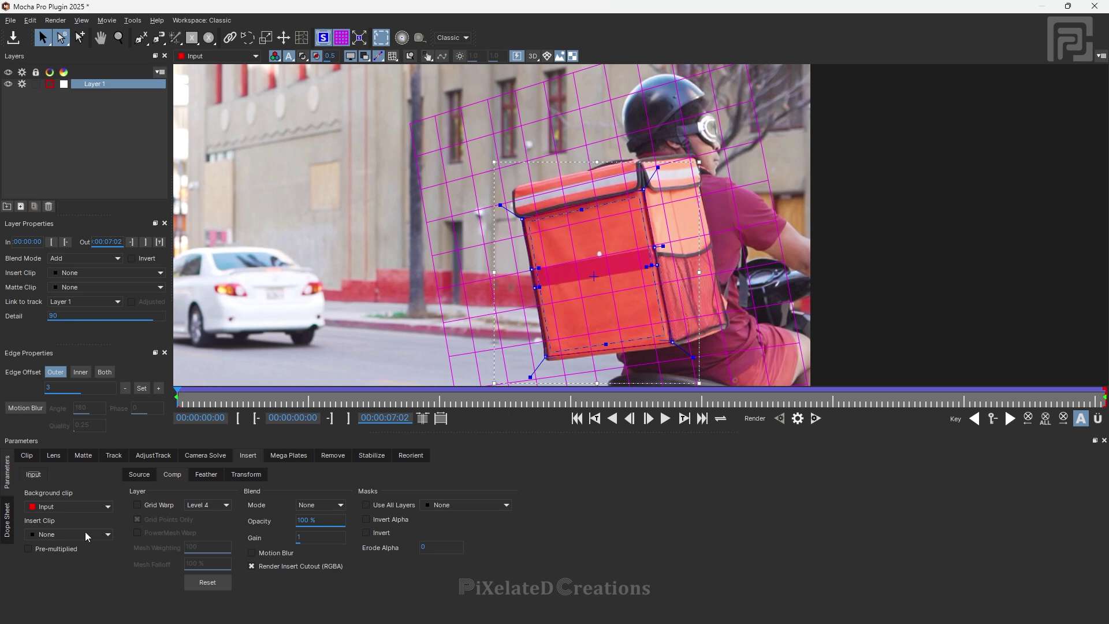
left_click(85, 535)
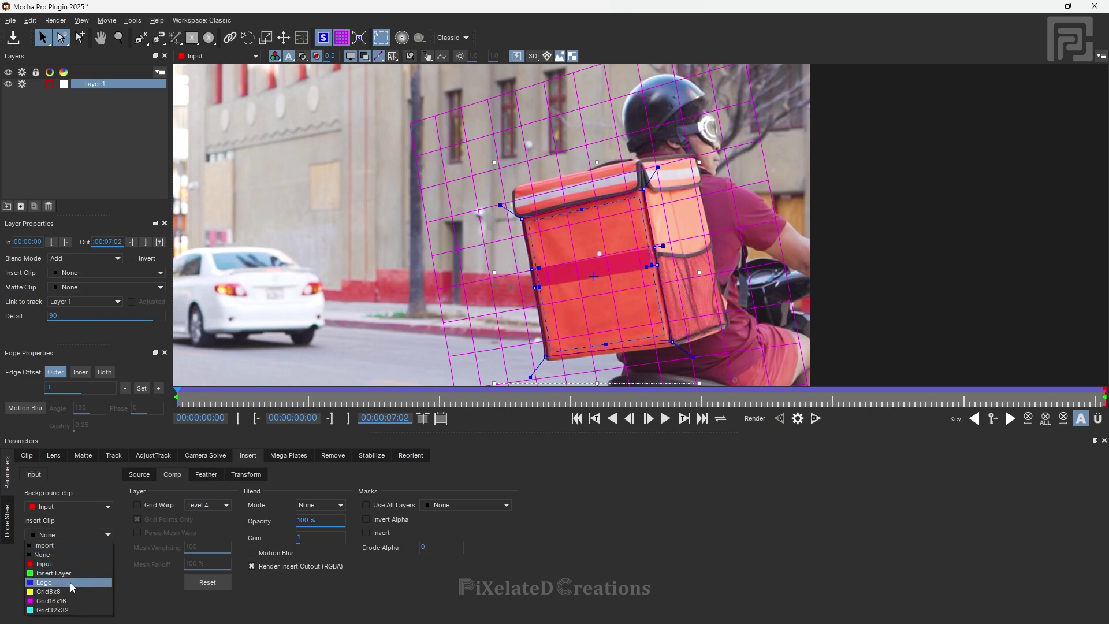
left_click(70, 582)
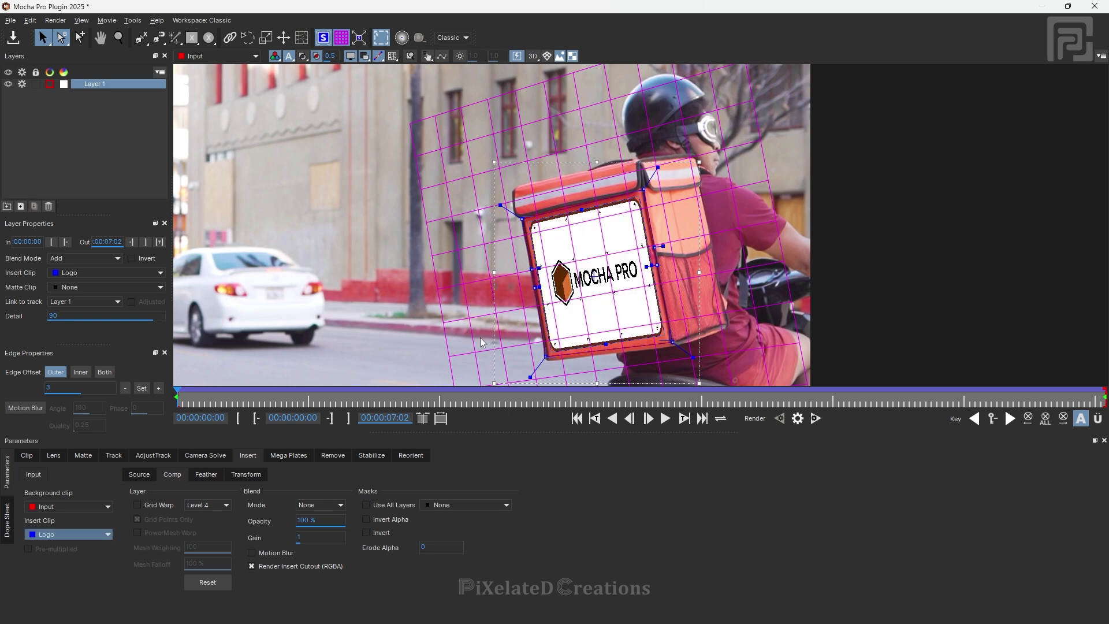
left_click(107, 534)
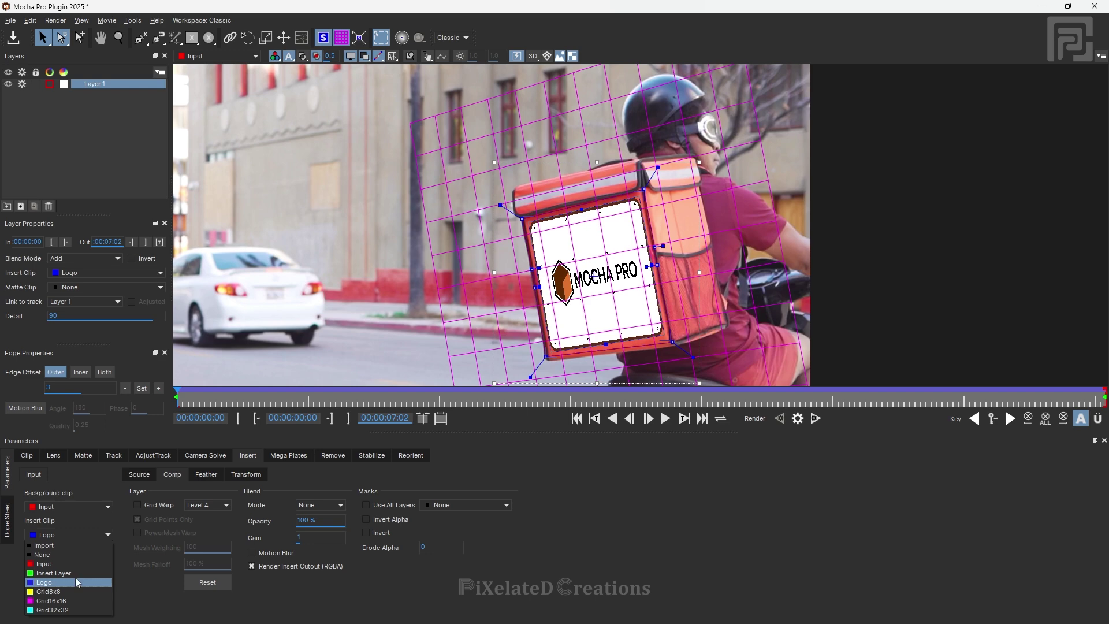
left_click(530, 493)
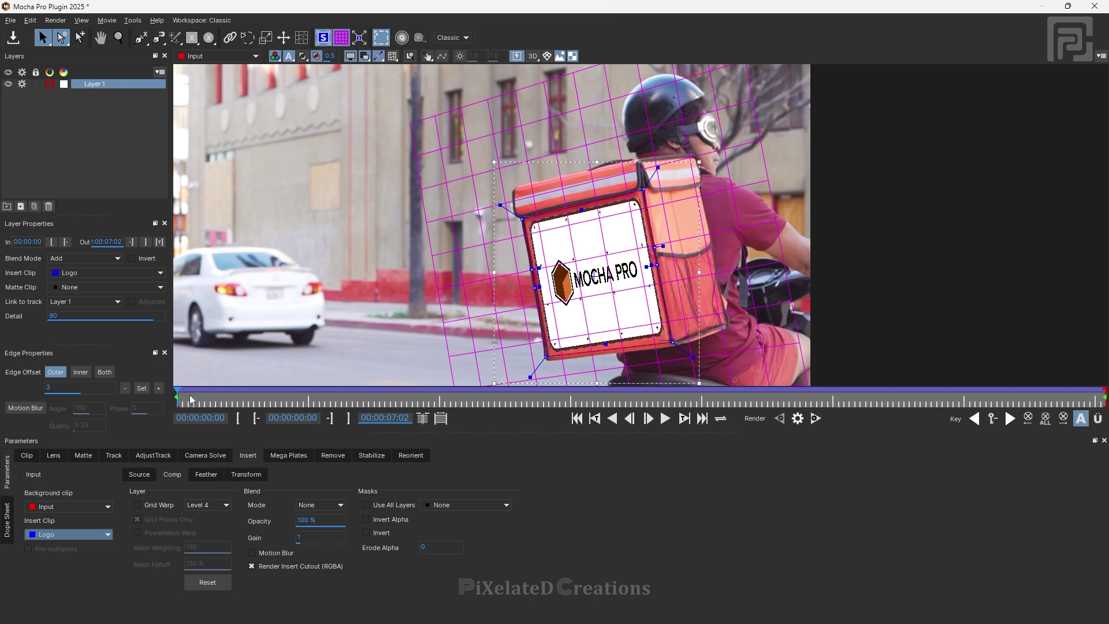
left_click_drag(178, 397, 1002, 428)
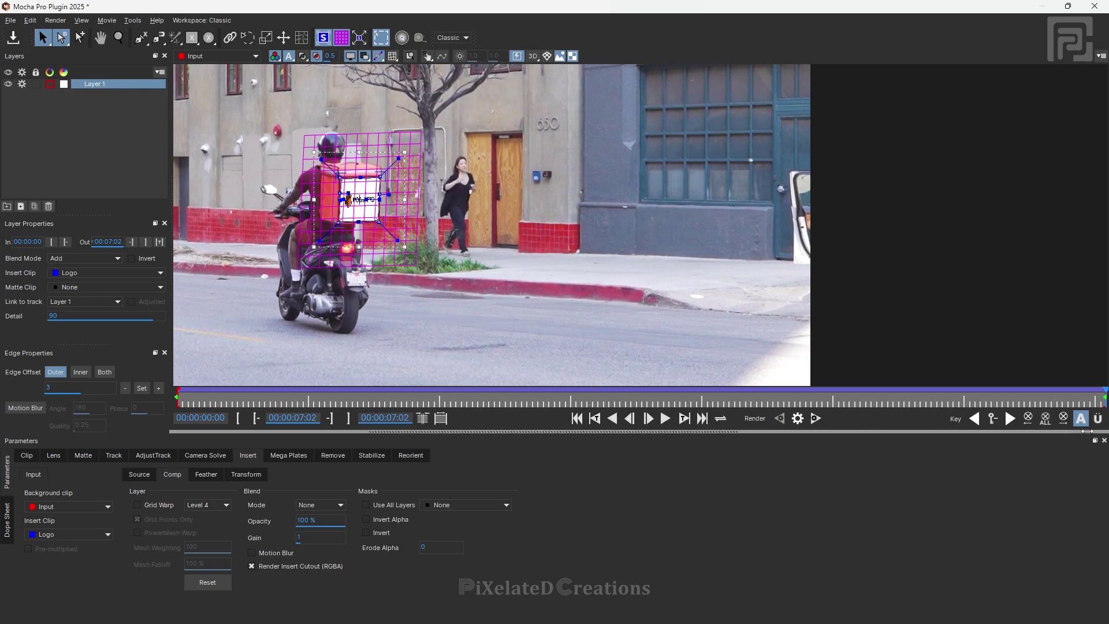
left_click_drag(880, 436, 169, 405)
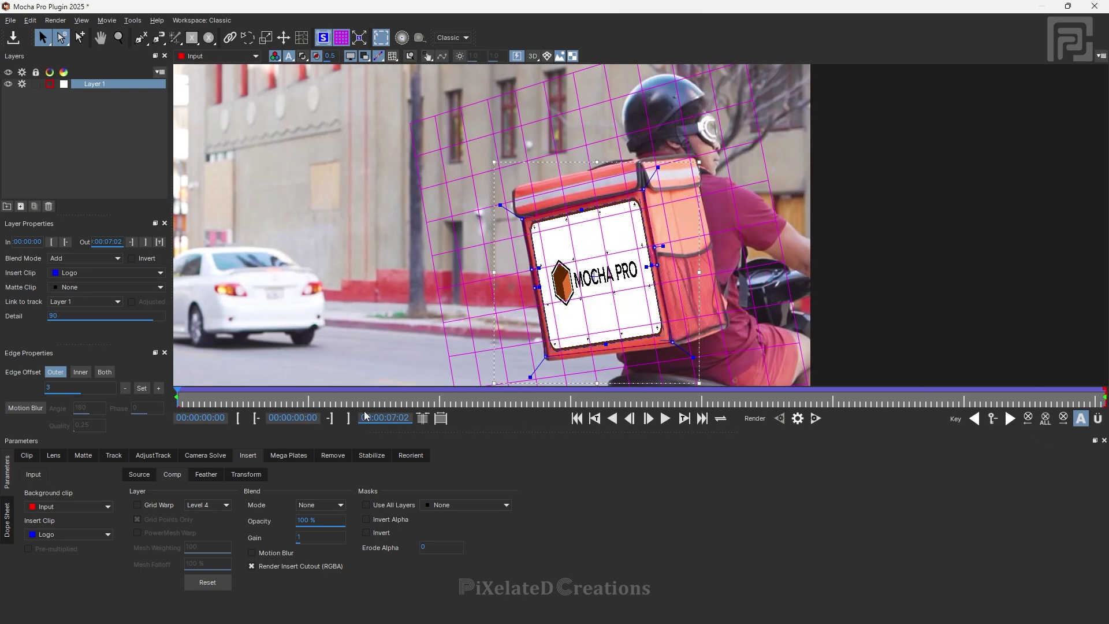
Import "curved 1 white.png" as the insert clip with the default color space and scrub through the clip to preview it.
left_click(80, 534)
left_click(59, 538)
left_click(78, 537)
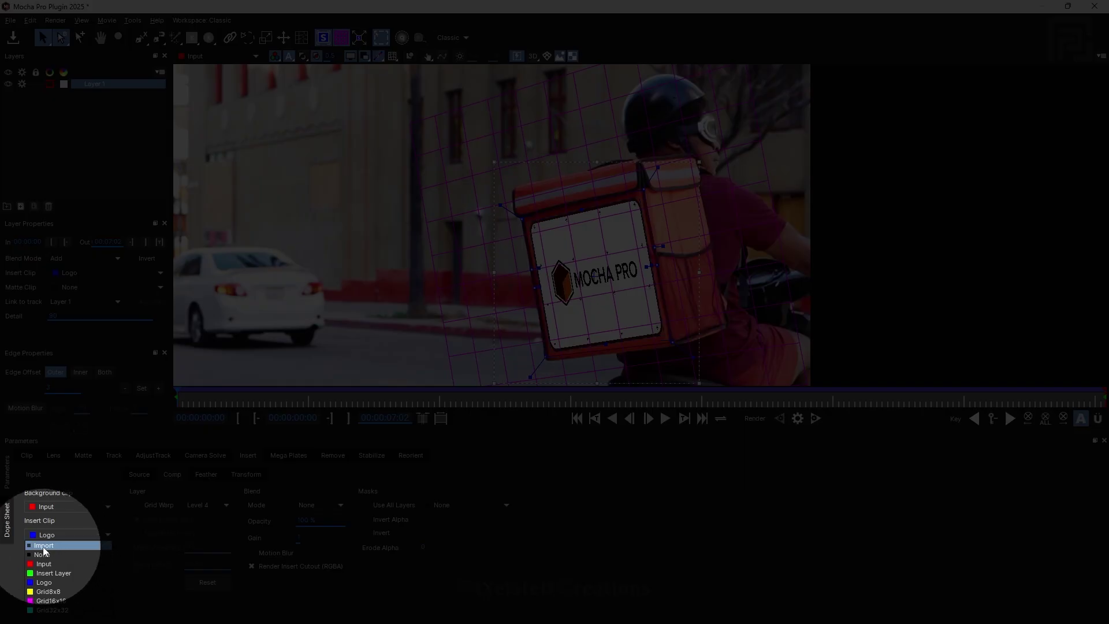
left_click(44, 545)
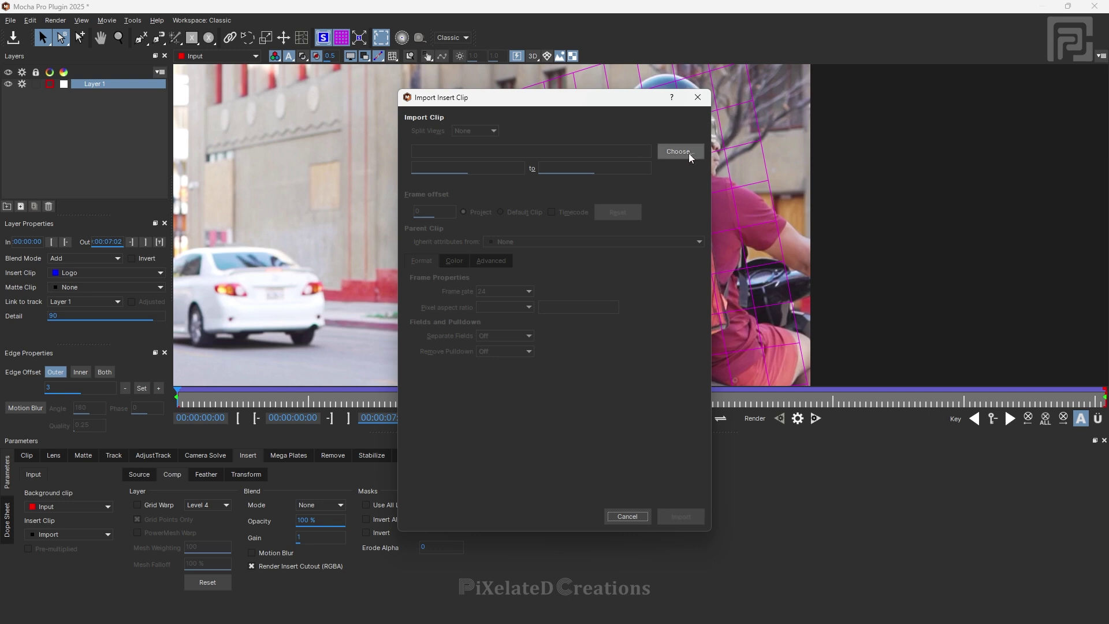
left_click(673, 154)
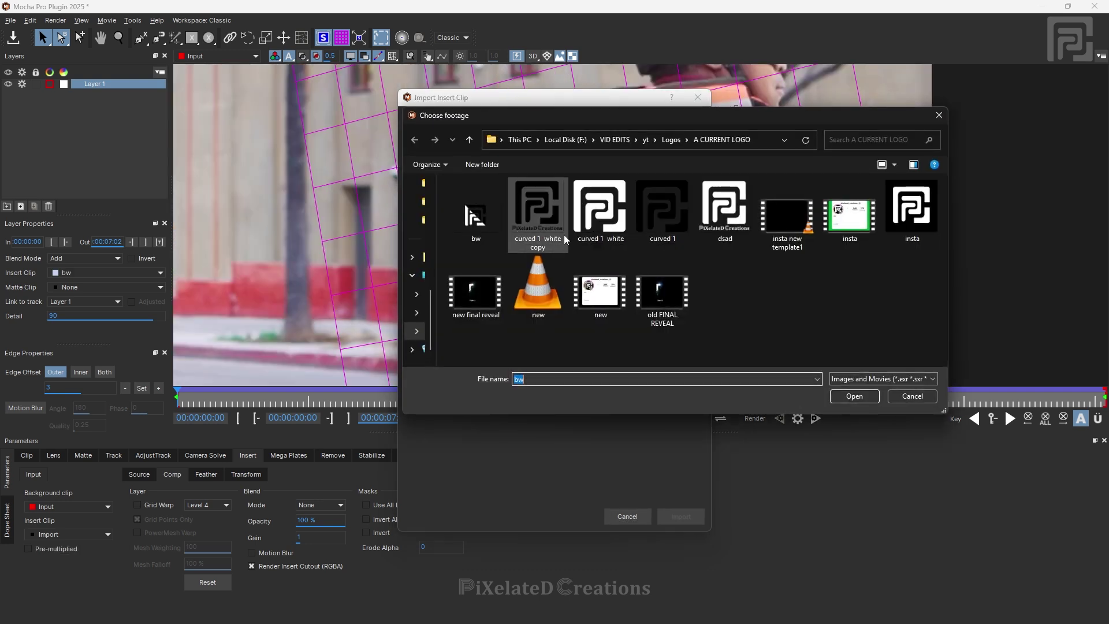
left_click(611, 211)
left_click(854, 396)
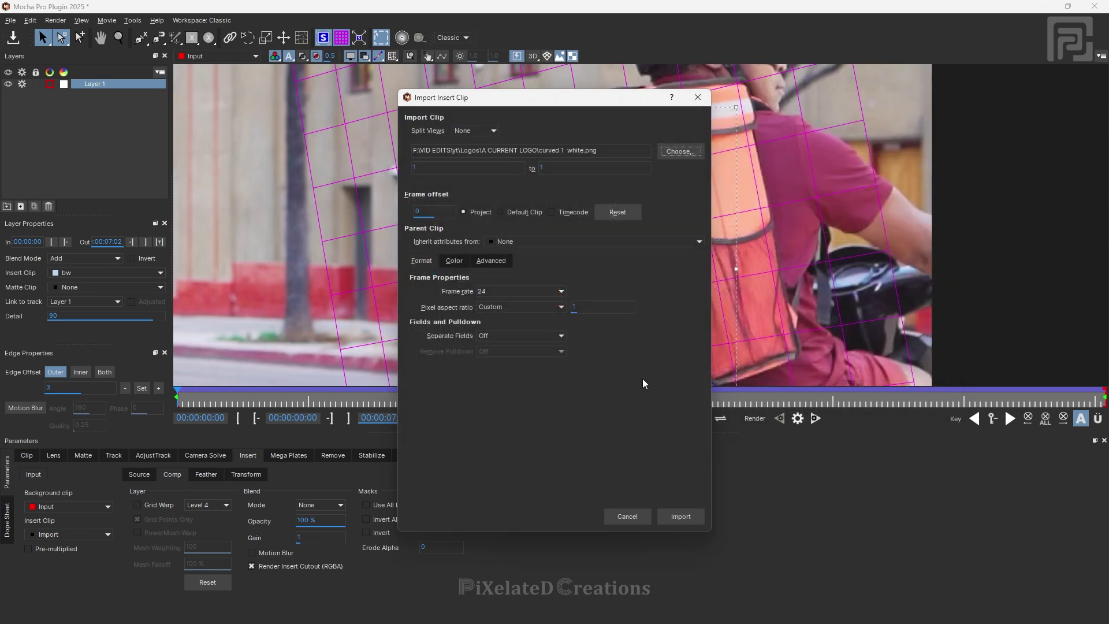
left_click(455, 263)
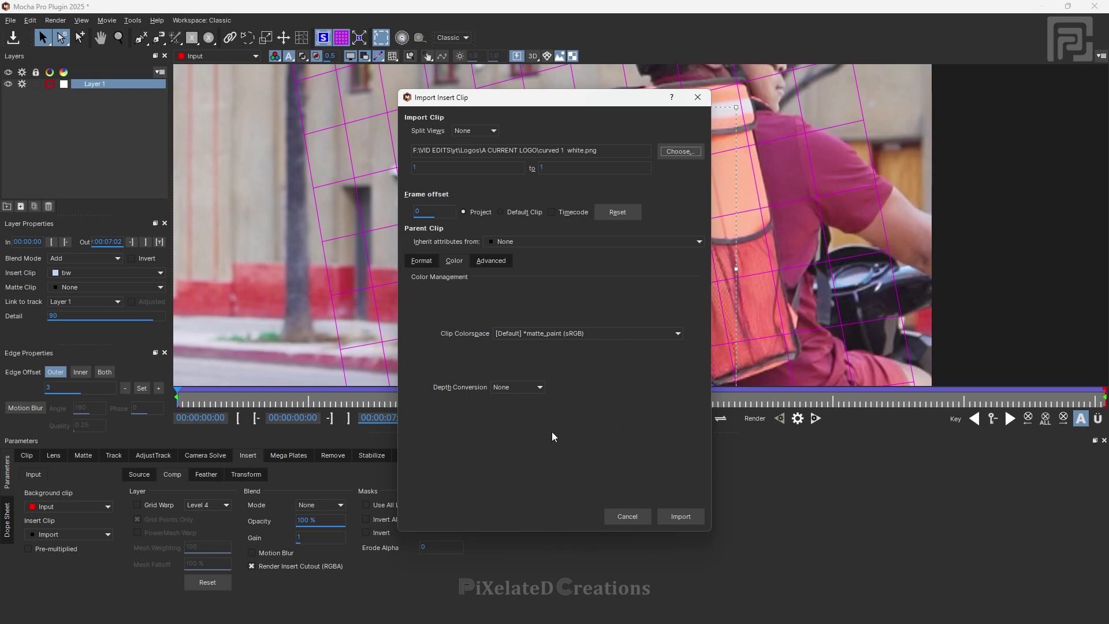
left_click(680, 516)
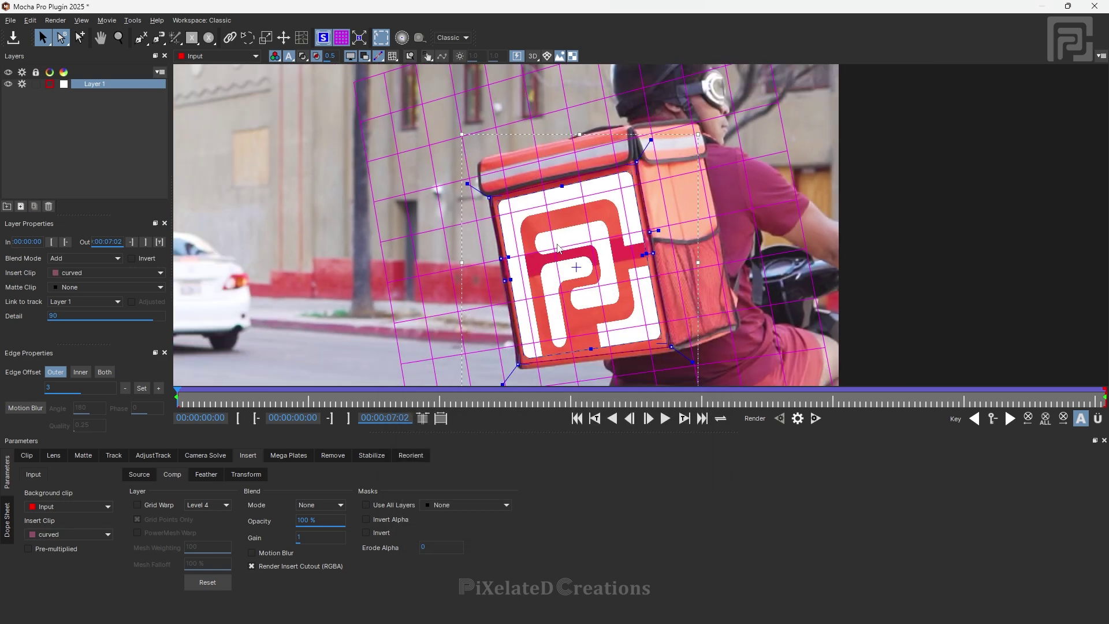
left_click_drag(179, 394, 773, 397)
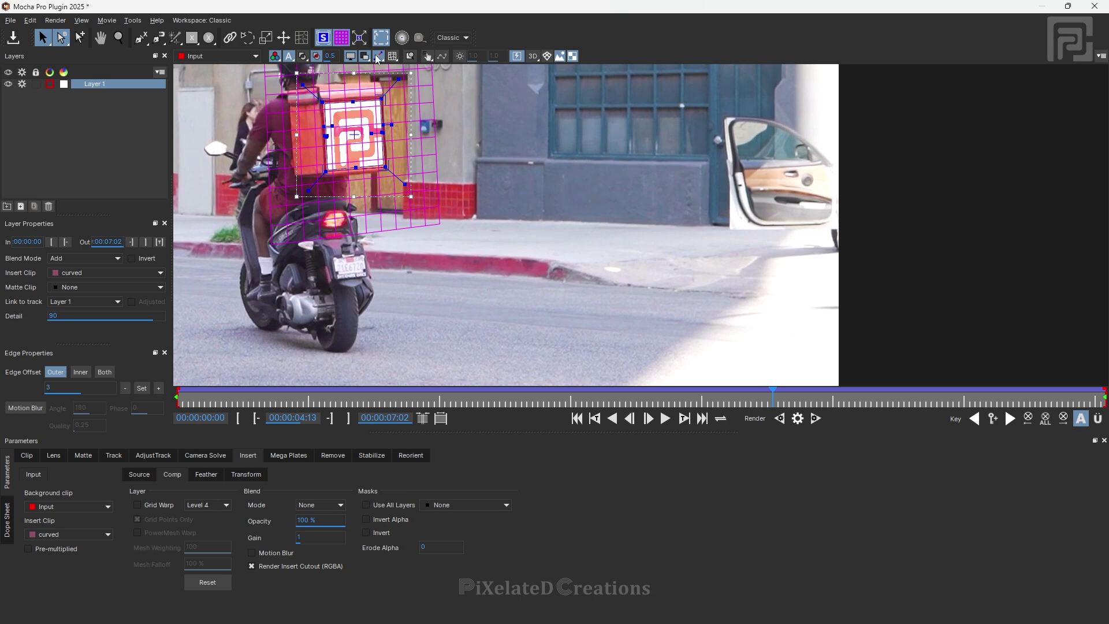
Hide the overlays and scrub through the clip to check how the inserted logo sticks to the bag.
left_click(354, 58)
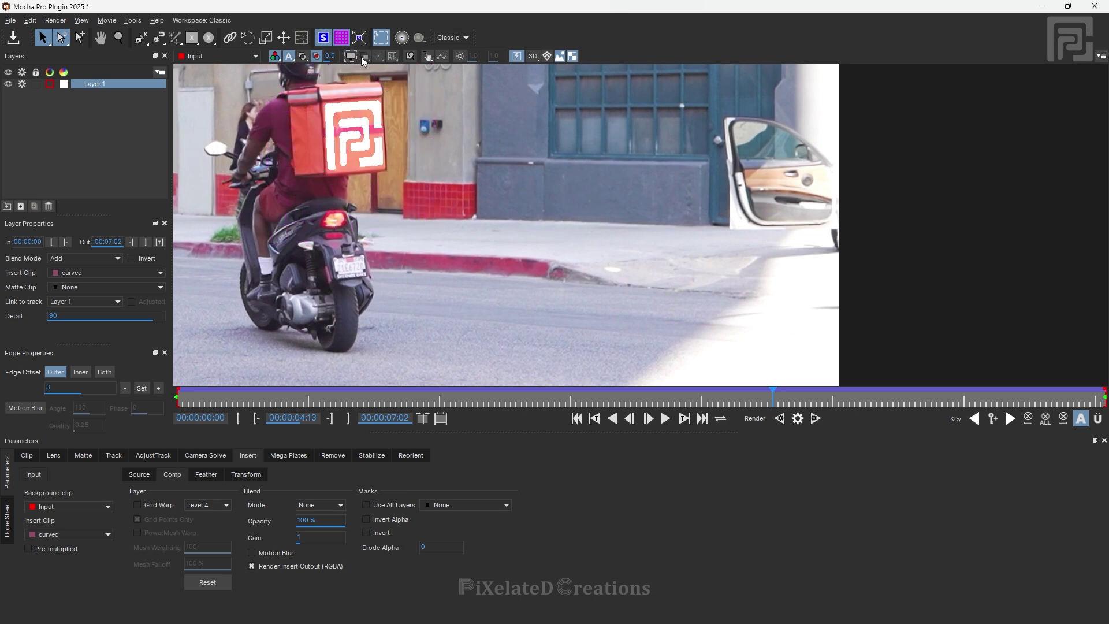
left_click_drag(895, 406, 1086, 412)
left_click_drag(1086, 411, 1051, 411)
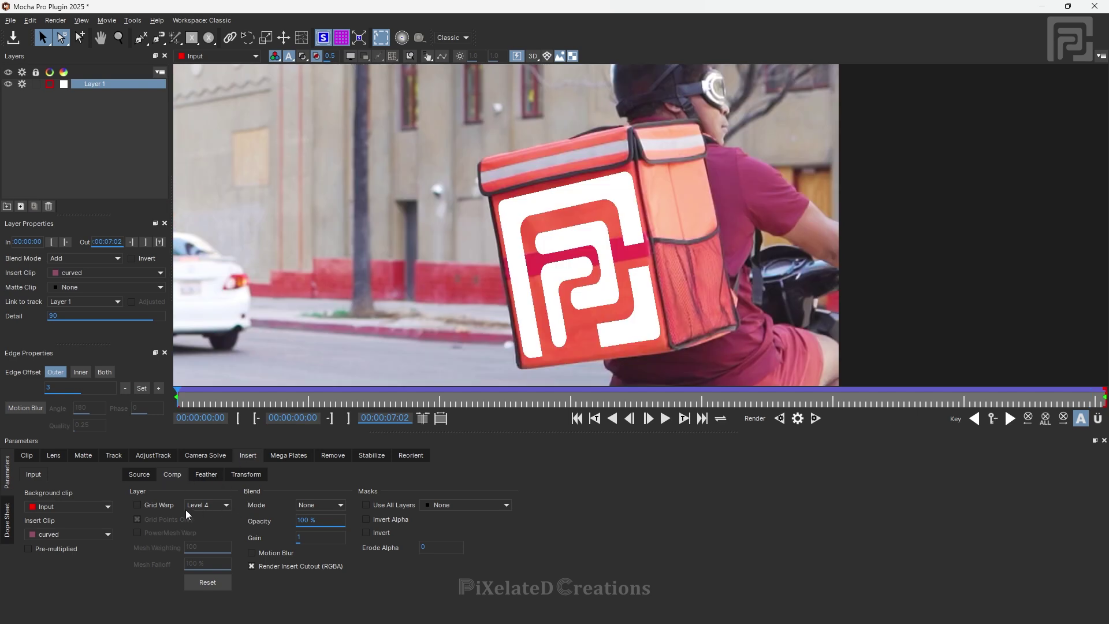
With the overlays shown, try Grid Warp at Level 4 by bending the logo's lower corner with grid points.
left_click(137, 505)
left_click(351, 56)
scroll(689, 316, "up", 3)
left_click_drag(704, 331, 711, 359)
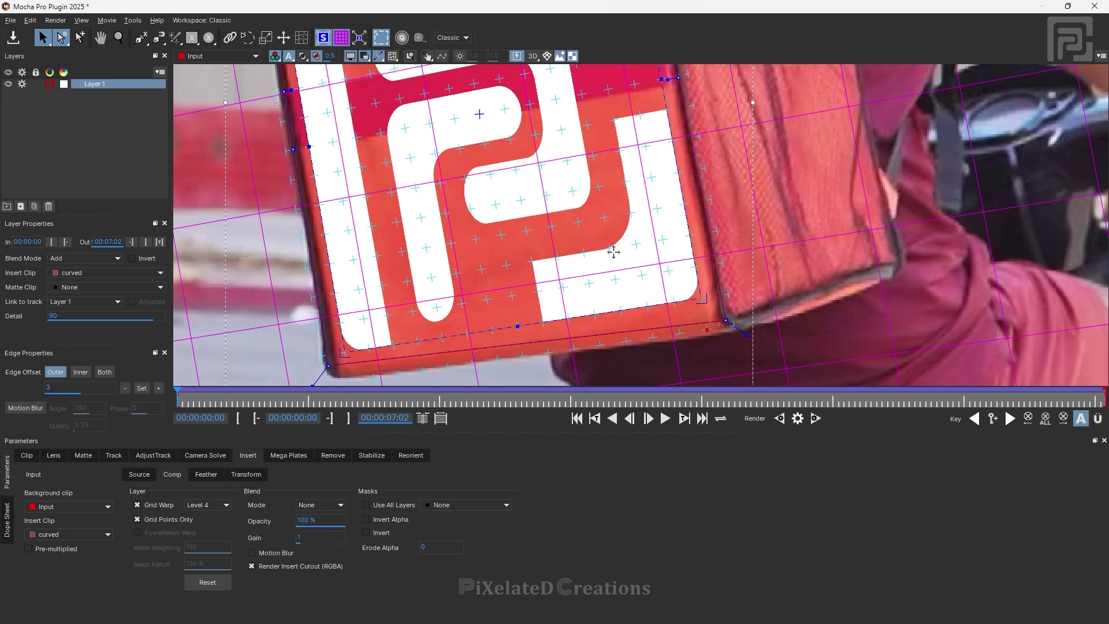
scroll(619, 251, "up", 5)
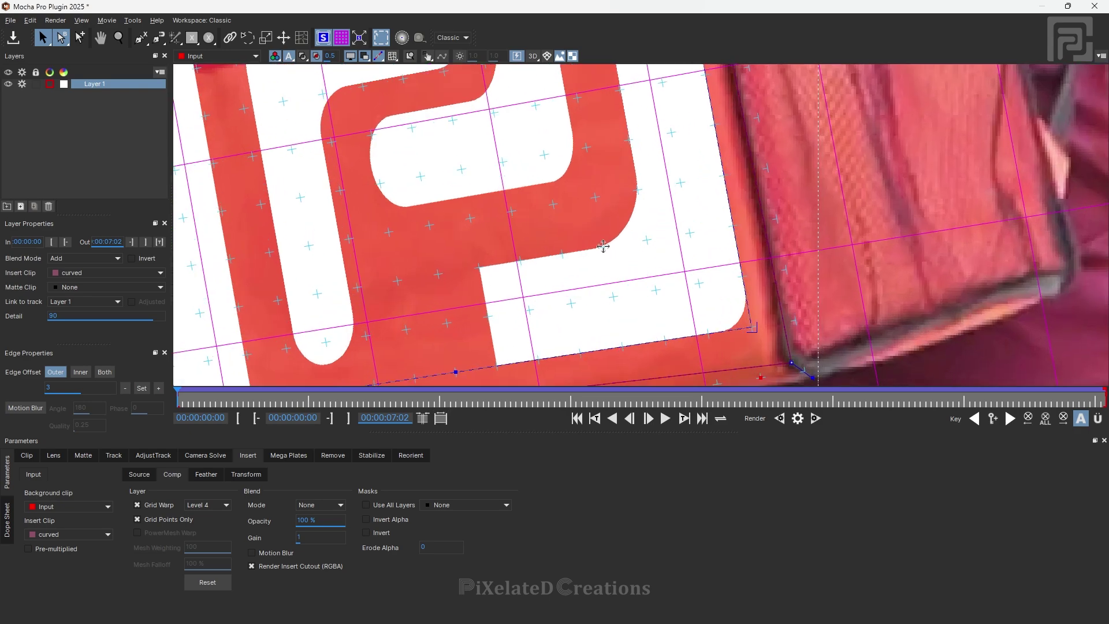
left_click_drag(603, 247, 620, 272)
left_click_drag(637, 188, 612, 192)
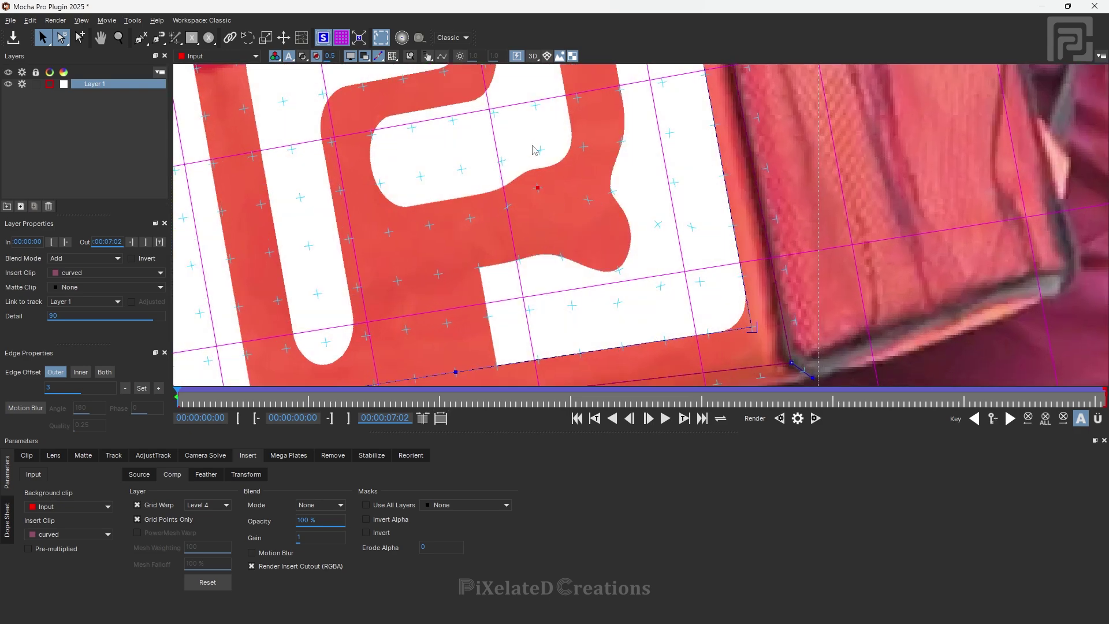
scroll(532, 154, "down", 3)
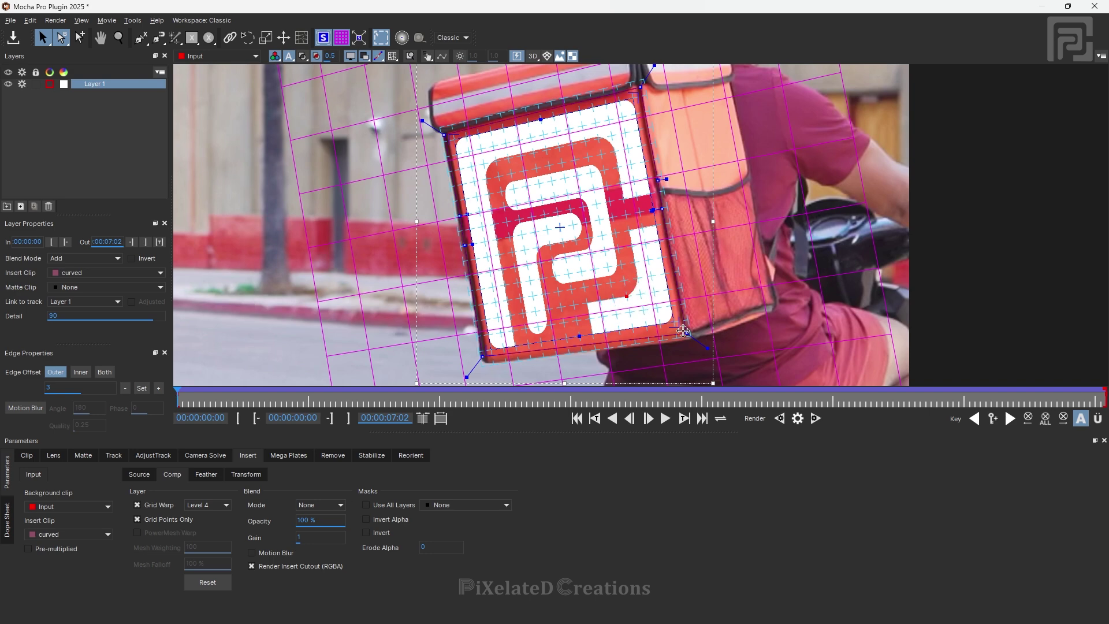
left_click(140, 507)
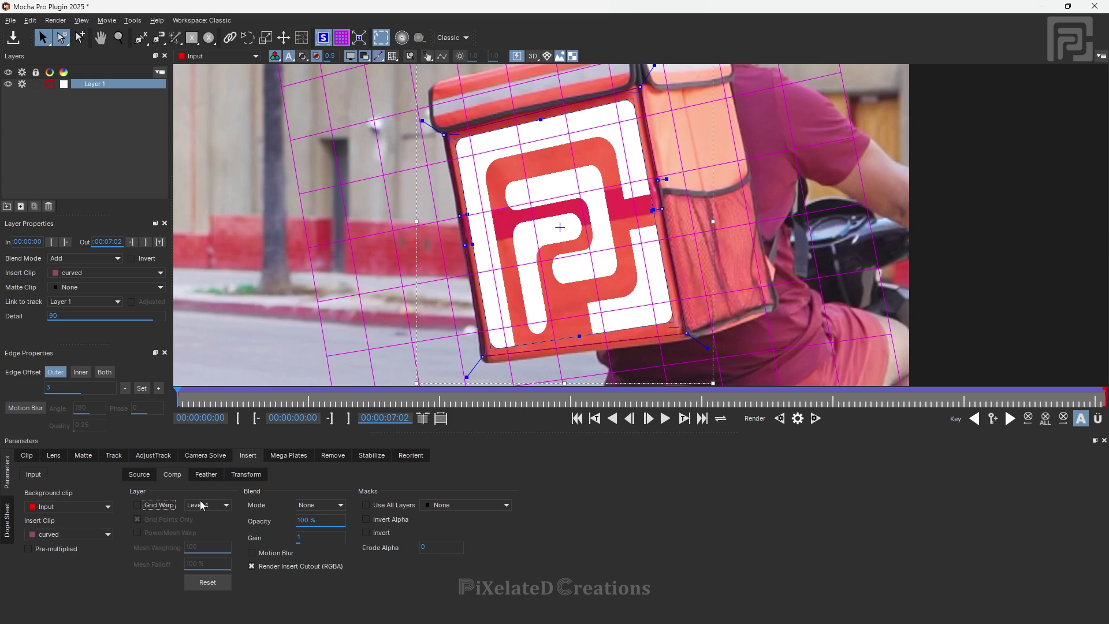
Examine the insert's Feather lock options and its Transform offset settings.
left_click(209, 477)
left_click_drag(181, 501, 161, 462)
left_click(131, 490)
left_click(220, 506)
left_click(130, 539)
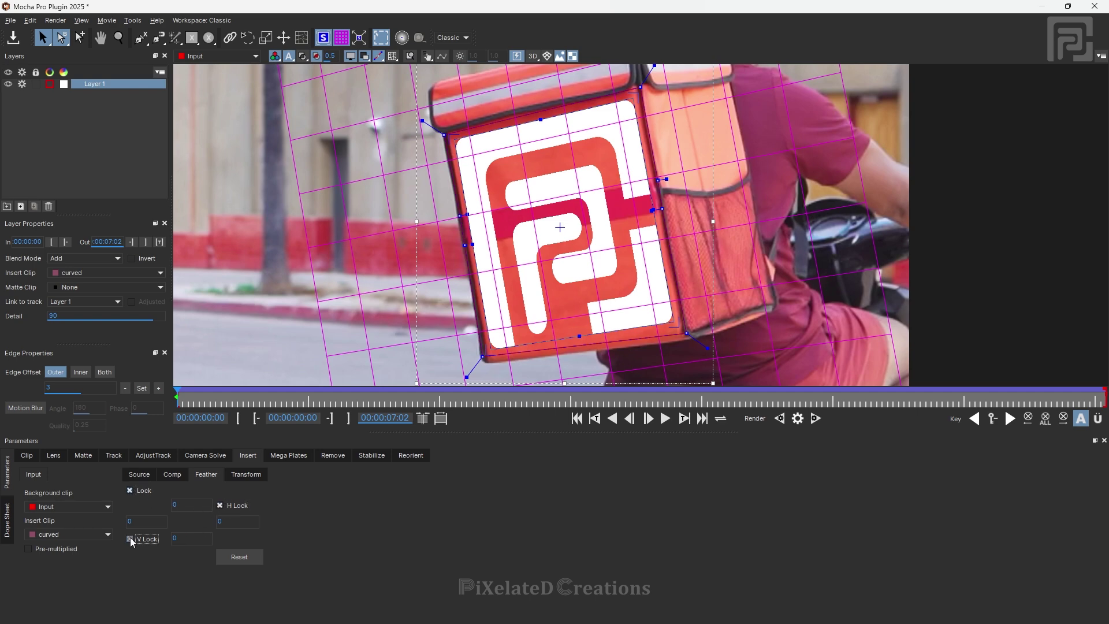
left_click_drag(174, 539, 152, 526)
left_click(246, 474)
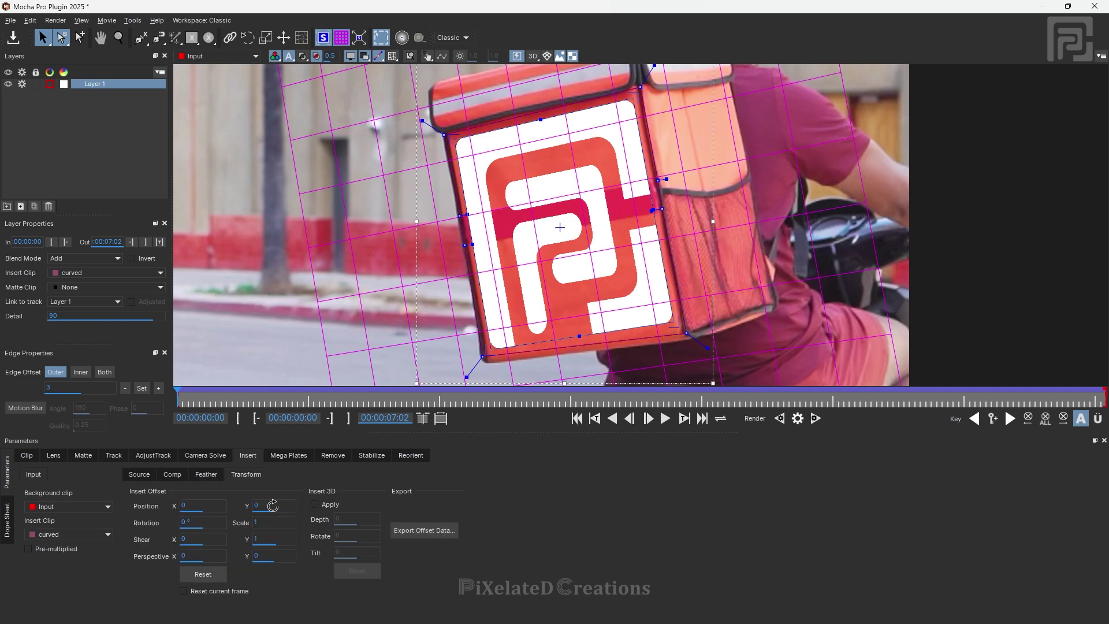
left_click_drag(273, 505, 275, 550)
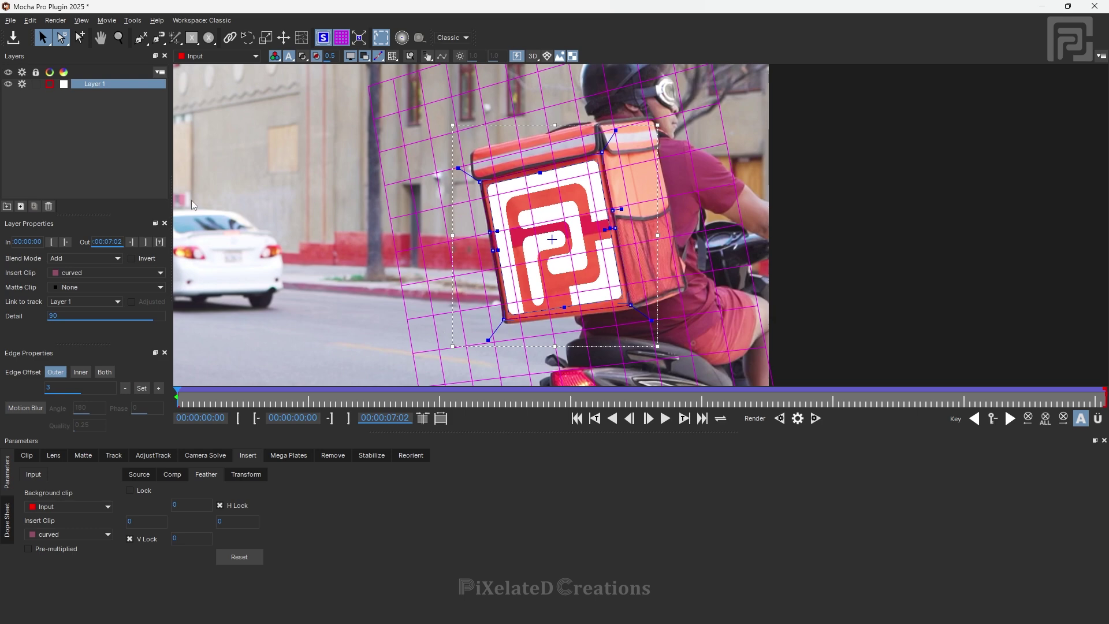
Close Mocha Pro saving the project changes, and scrub through the rider pre comp in After Effects.
left_click(1095, 4)
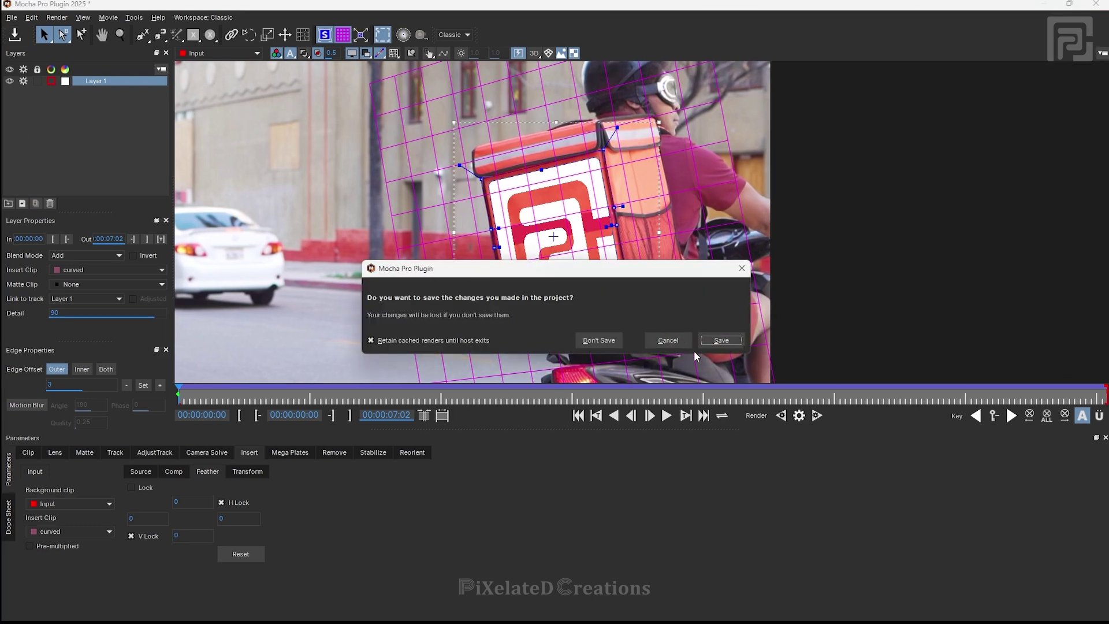
left_click(729, 345)
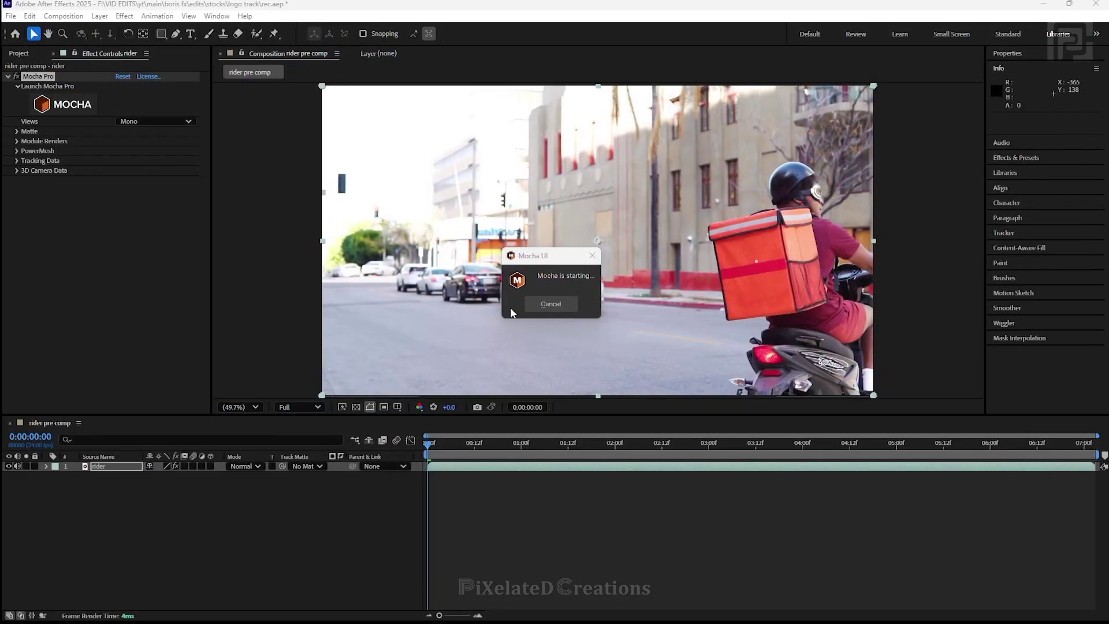
left_click(482, 467)
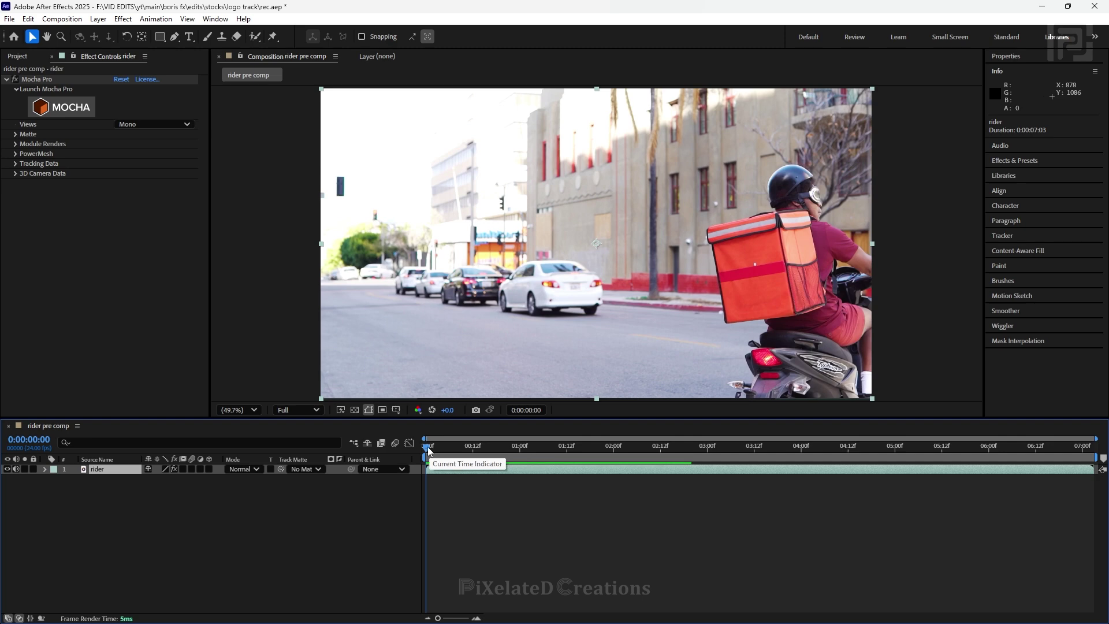
left_click(683, 452)
left_click_drag(697, 460, 420, 477)
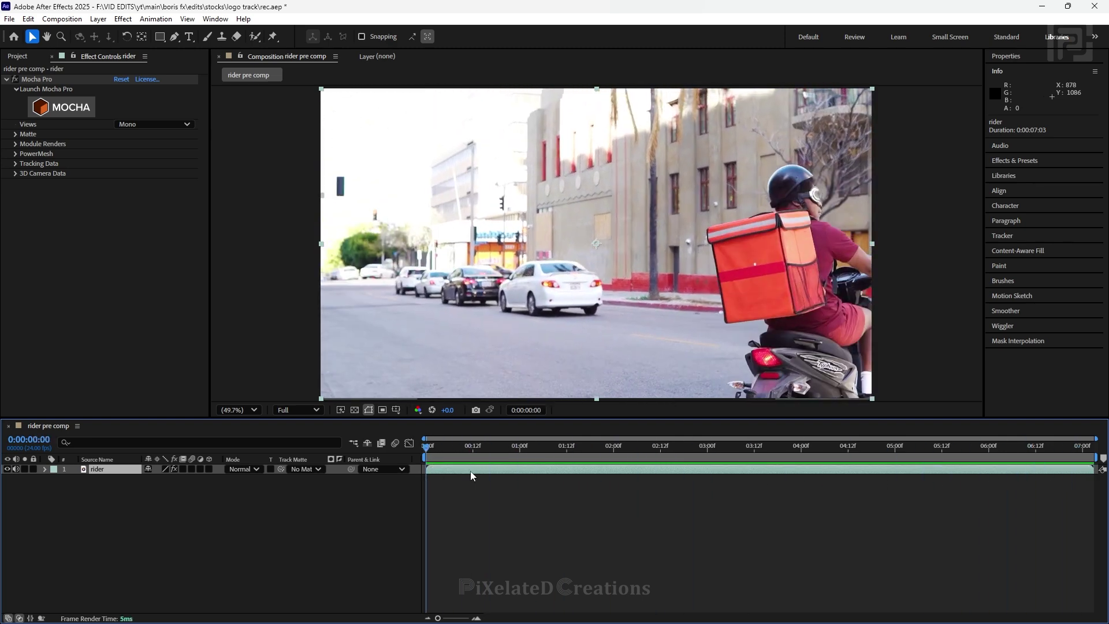
Render the Mocha Pro module on the rider layer as Insert: Composite and scrub through the composition.
left_click(16, 144)
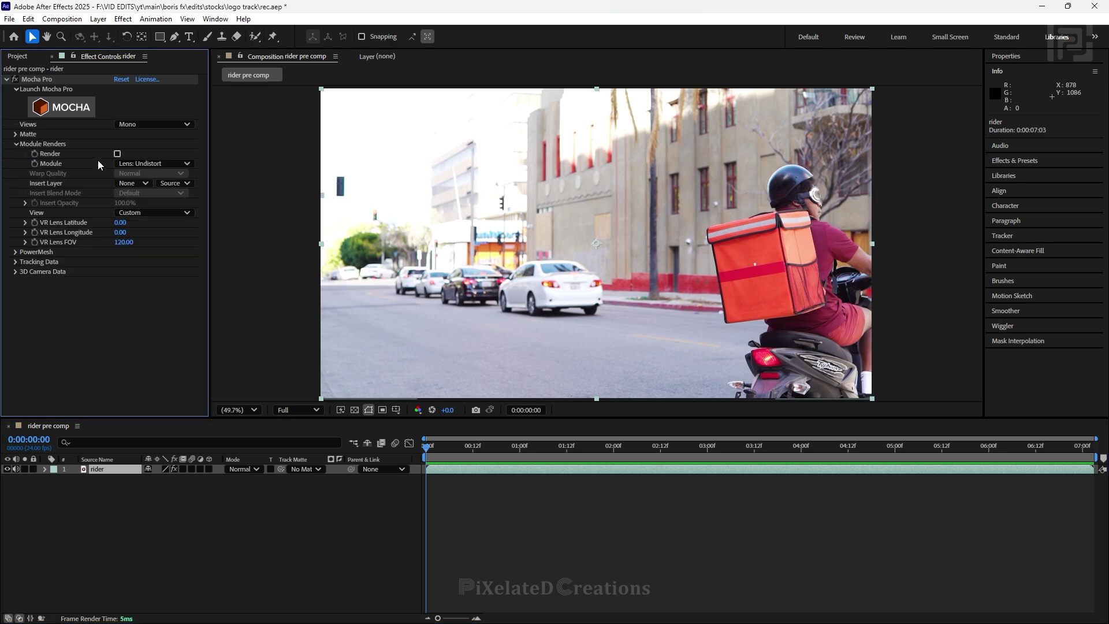
left_click(139, 164)
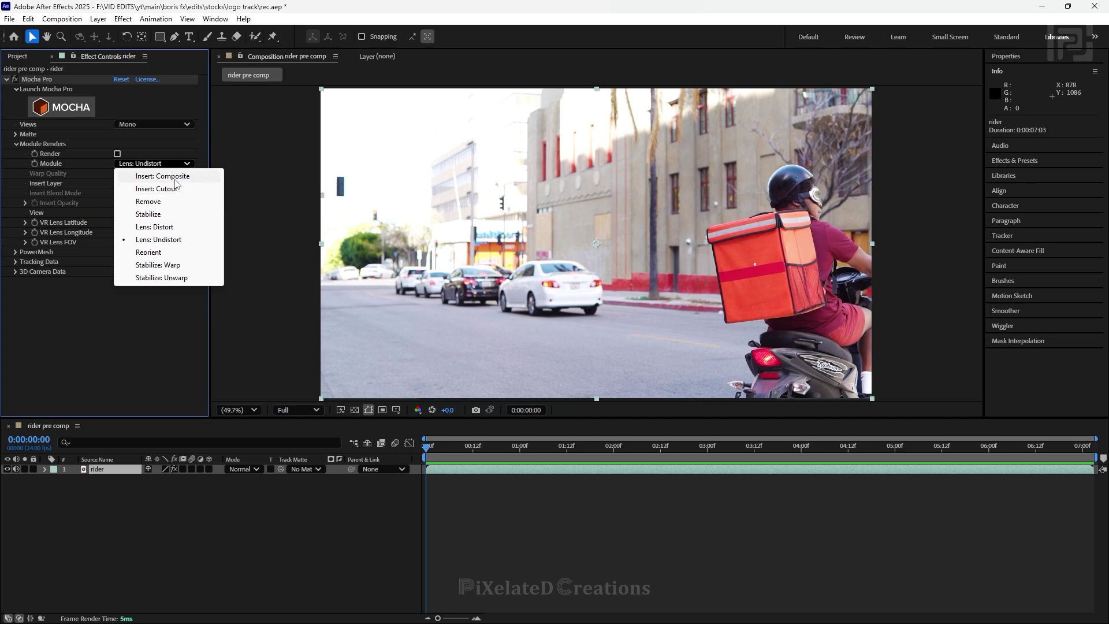
left_click(176, 179)
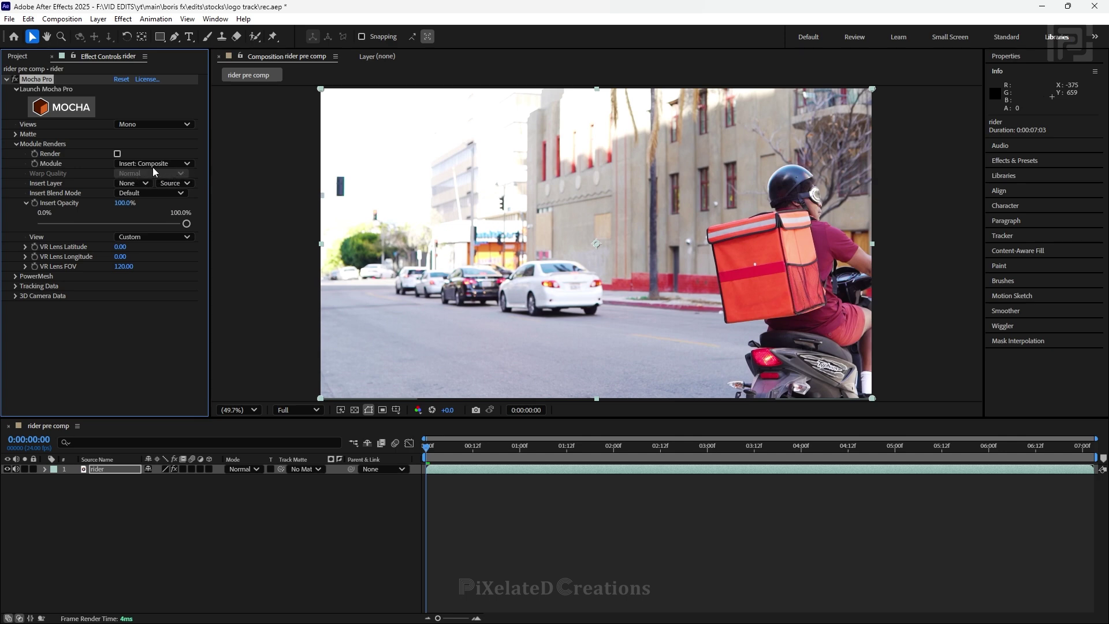
left_click(117, 153)
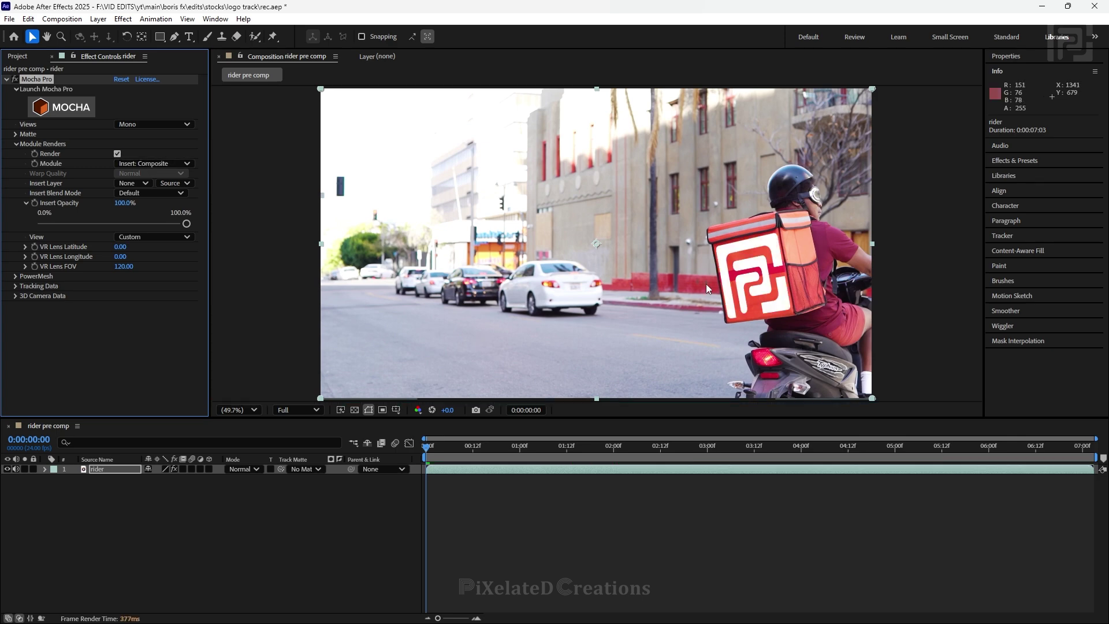
left_click_drag(427, 446, 156, 165)
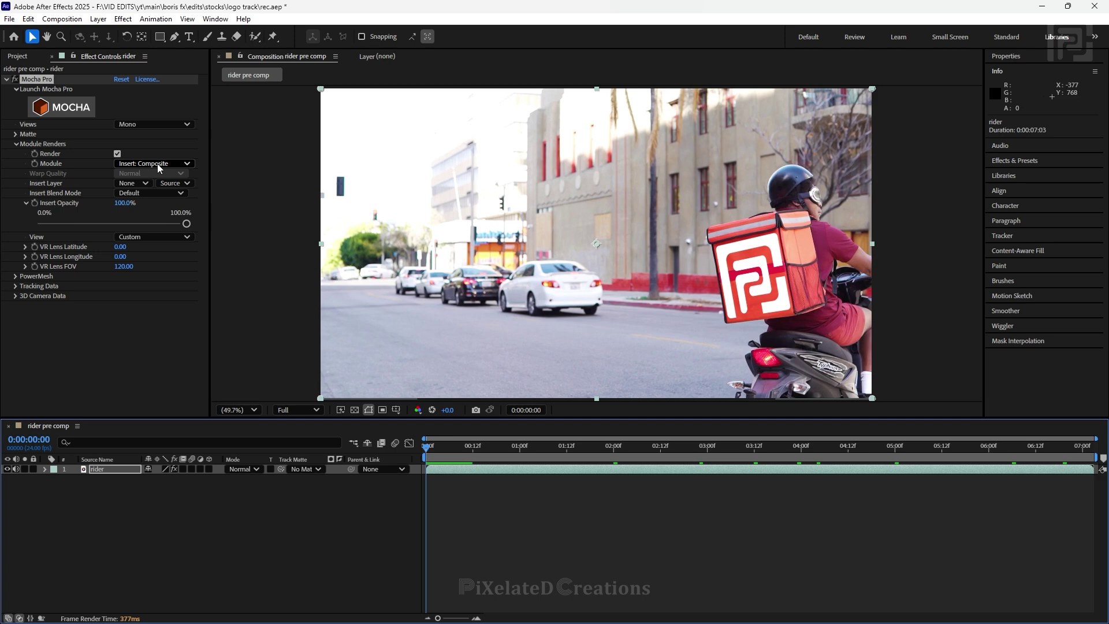
Switch the rider layer's Mocha Pro module to Insert: Cutout and turn off its render.
left_click(102, 469)
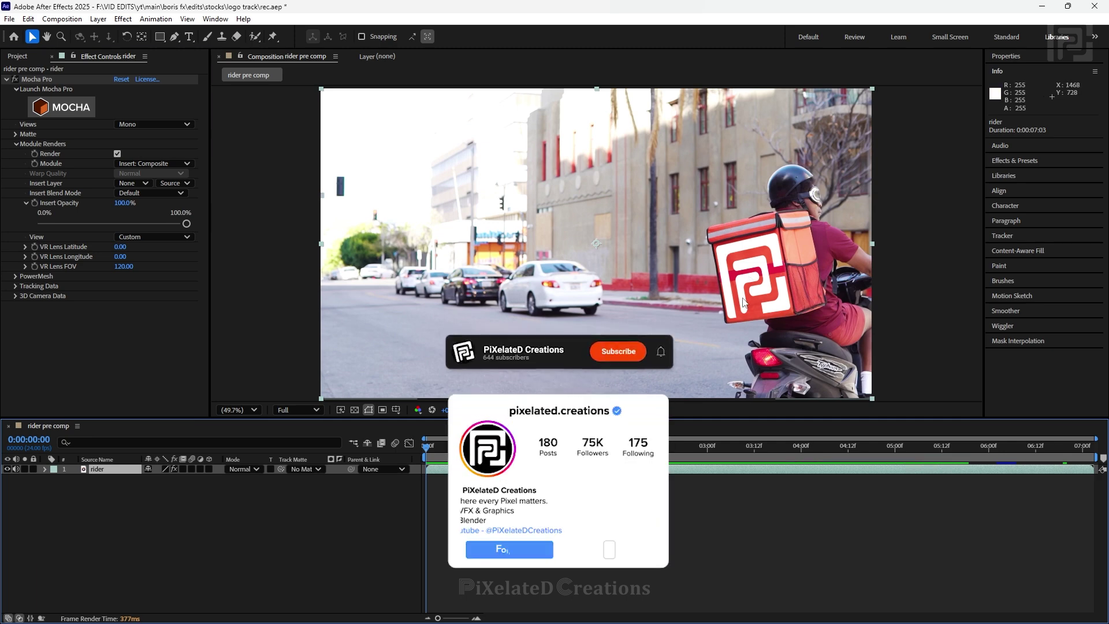
left_click(153, 164)
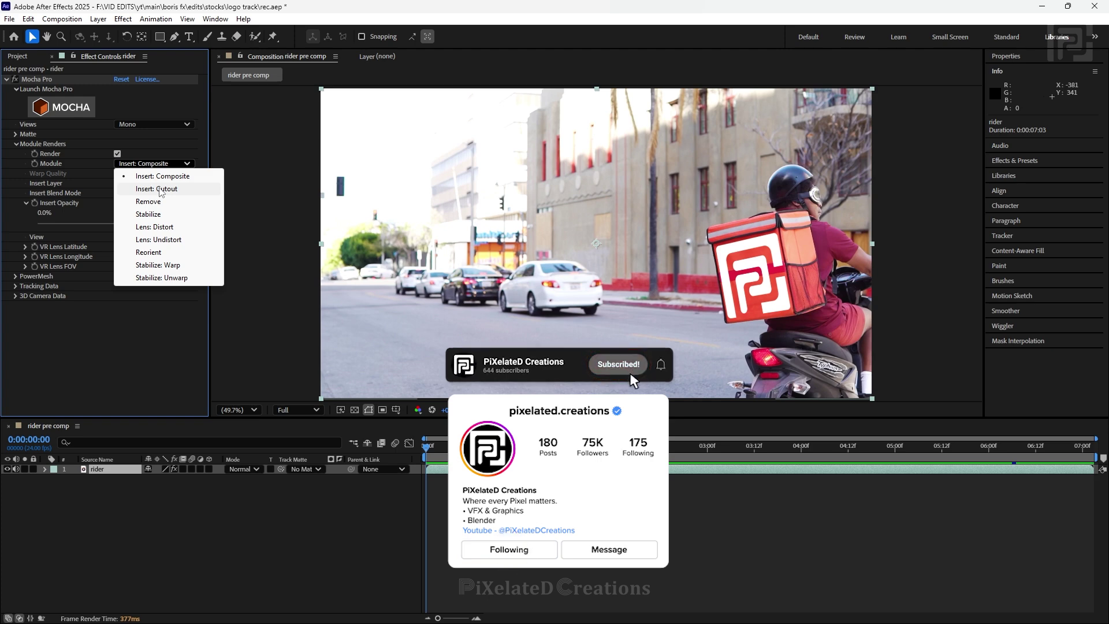
left_click(160, 190)
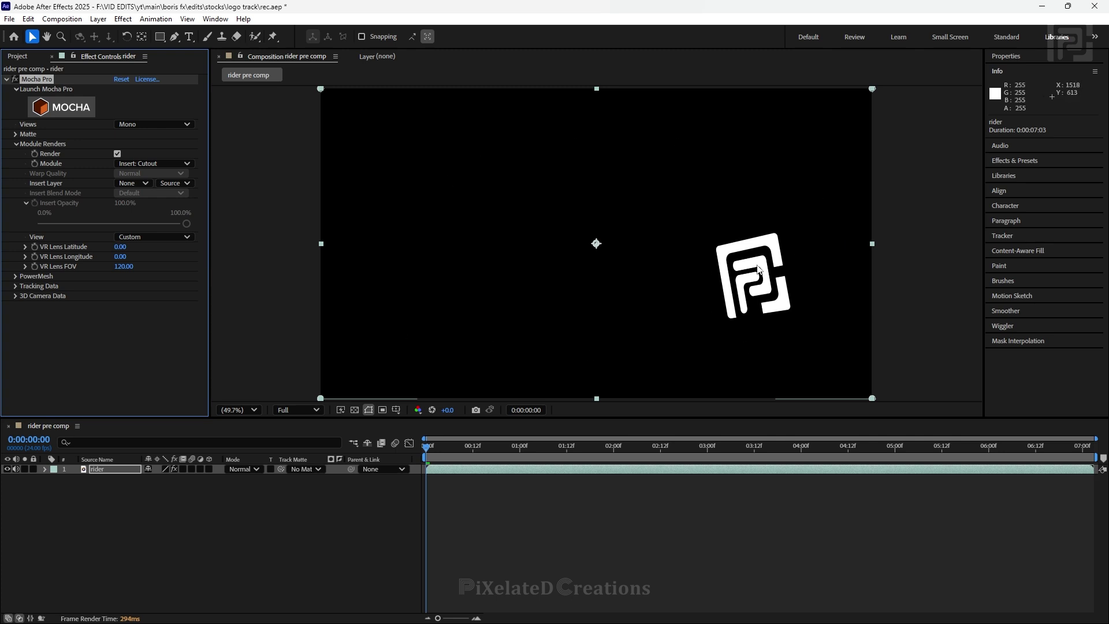
left_click(117, 154)
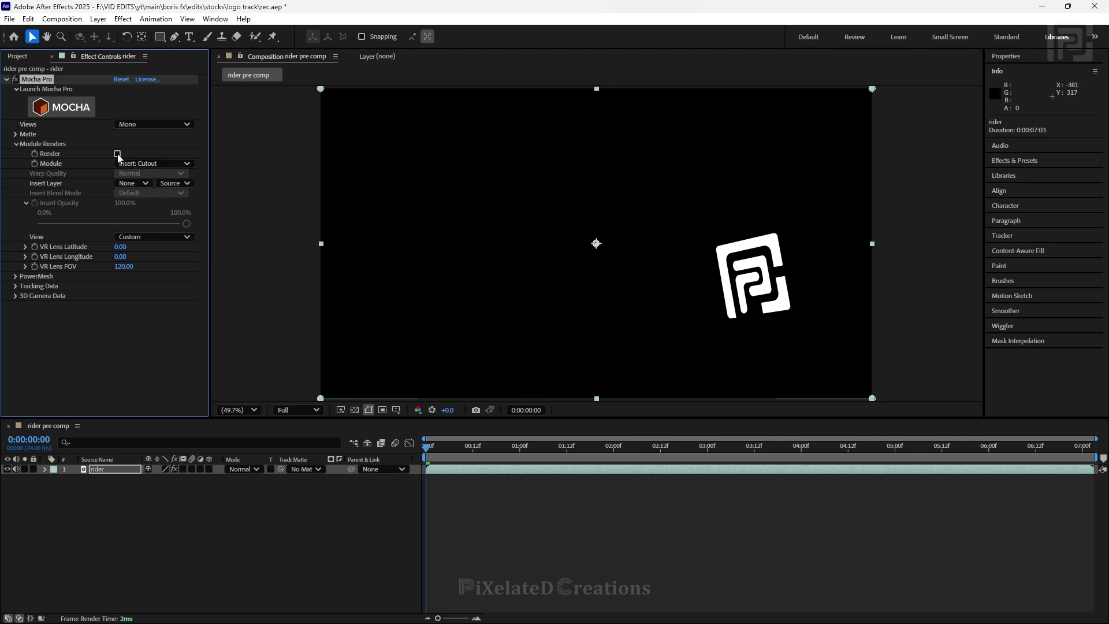
Duplicate the rider layer and disable the Mocha Pro effect on the lower copy.
left_click(110, 471)
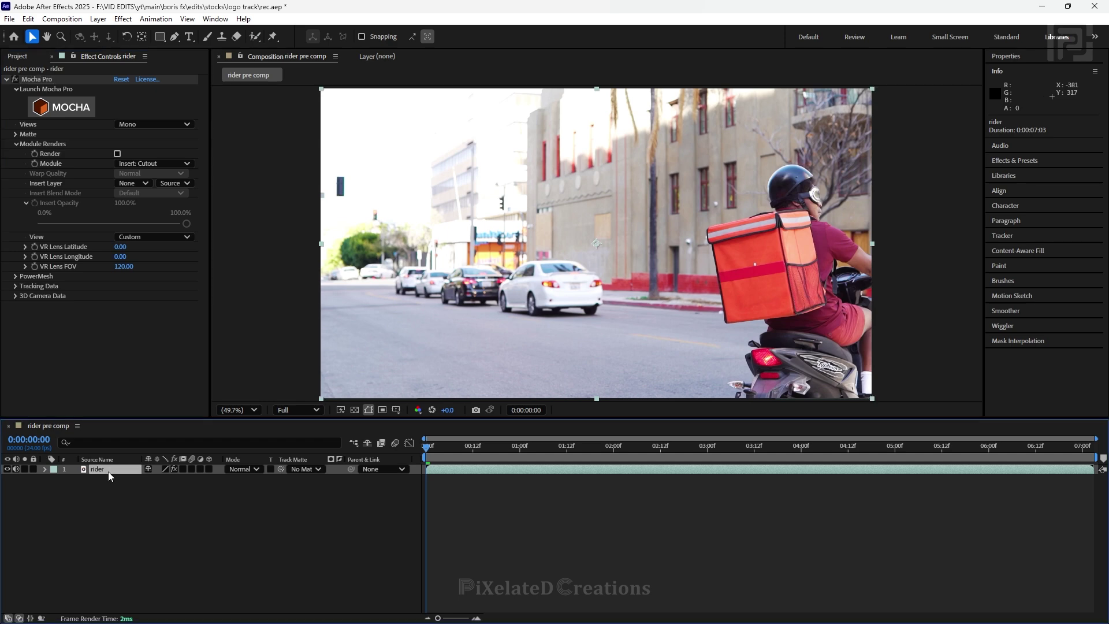
key("ctrl+d")
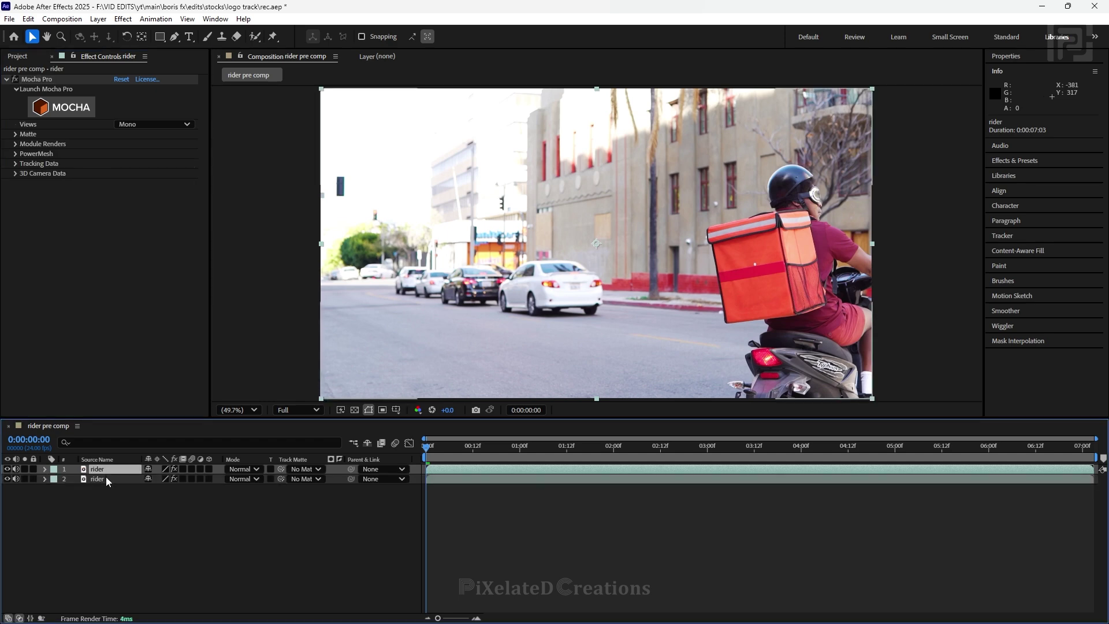
left_click(106, 476)
left_click(94, 284)
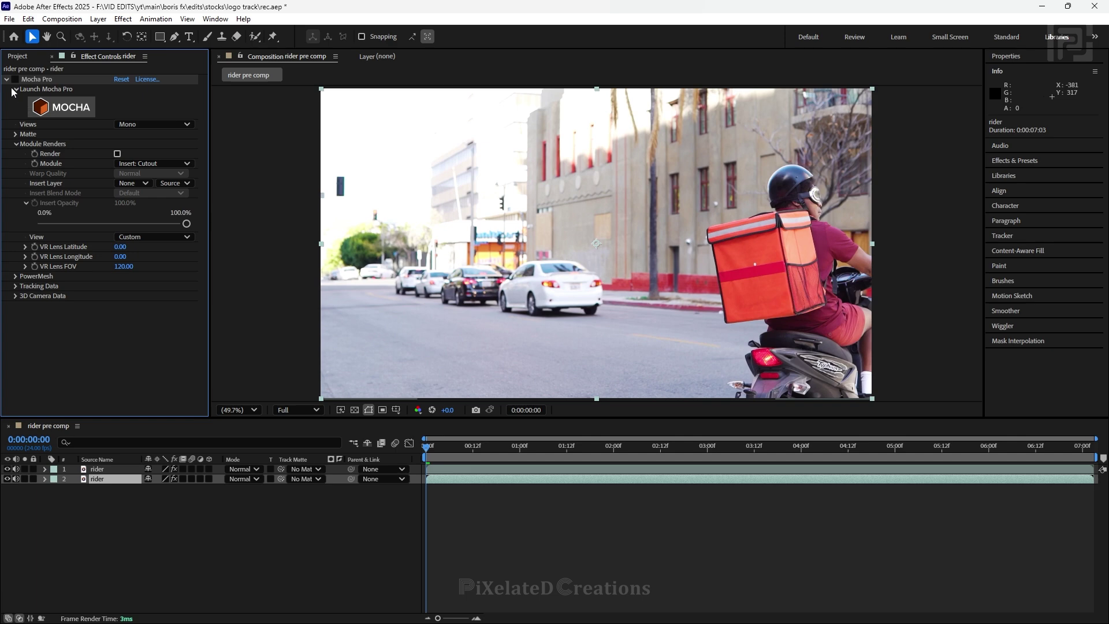
Render the upper rider layer's module as Insert: Cutout and check the logo over time with the lower layer hidden and shown.
left_click(114, 469)
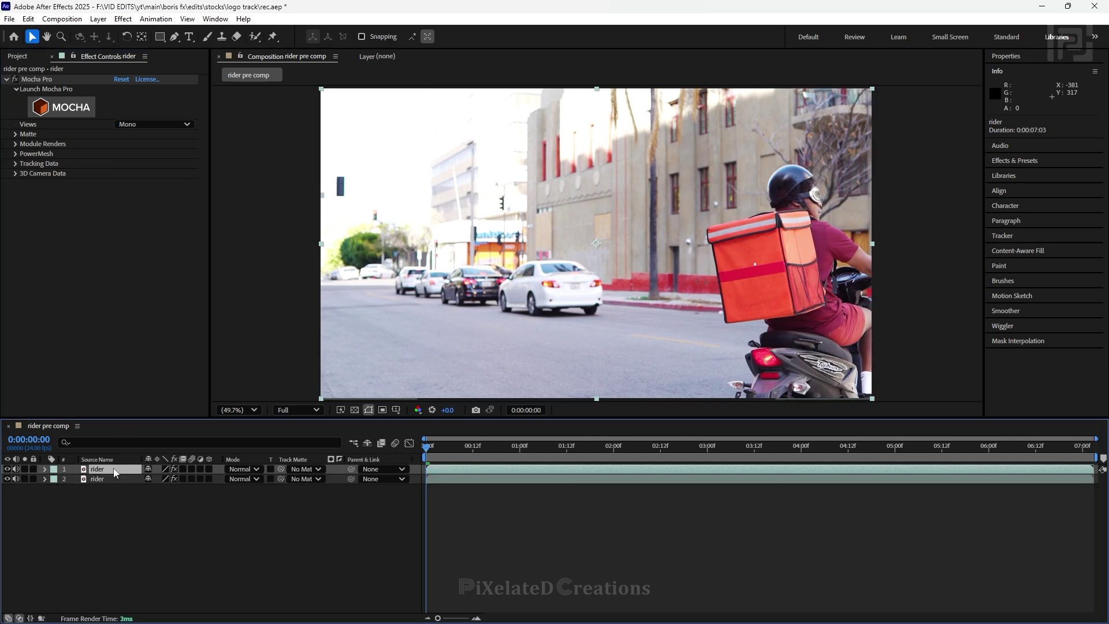
left_click(15, 145)
left_click(126, 163)
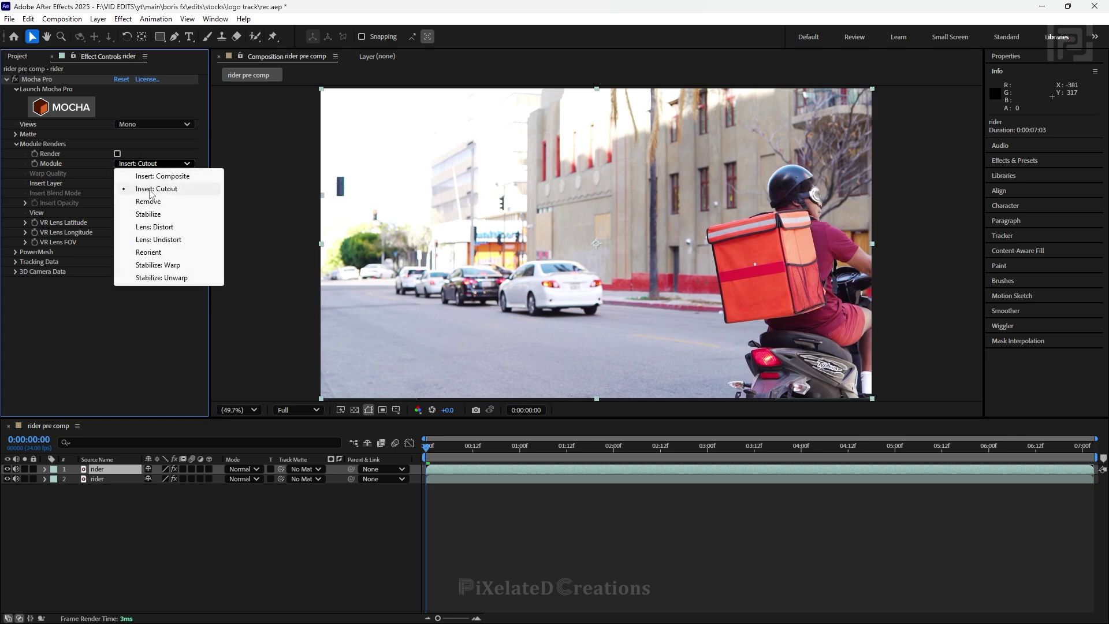
left_click(150, 190)
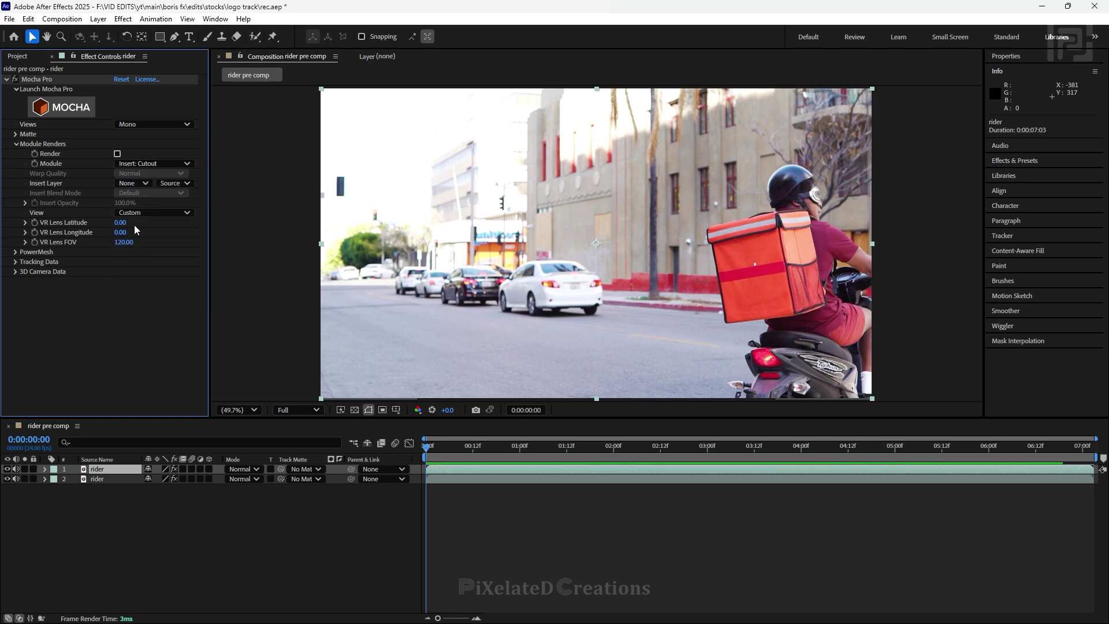
left_click(117, 154)
left_click_drag(427, 446, 923, 459)
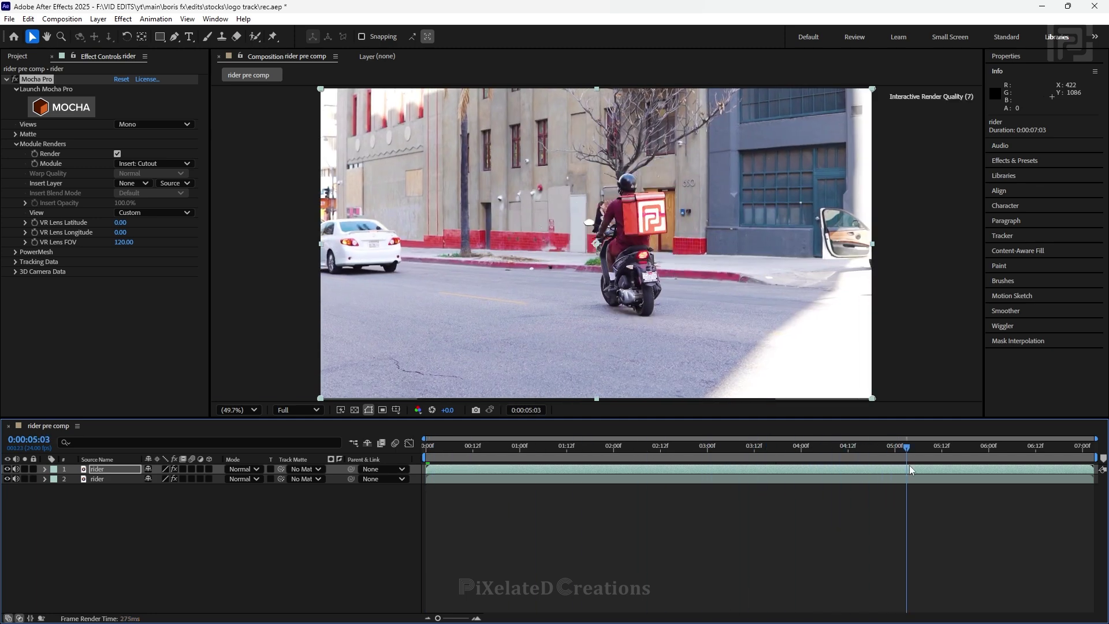
left_click(7, 478)
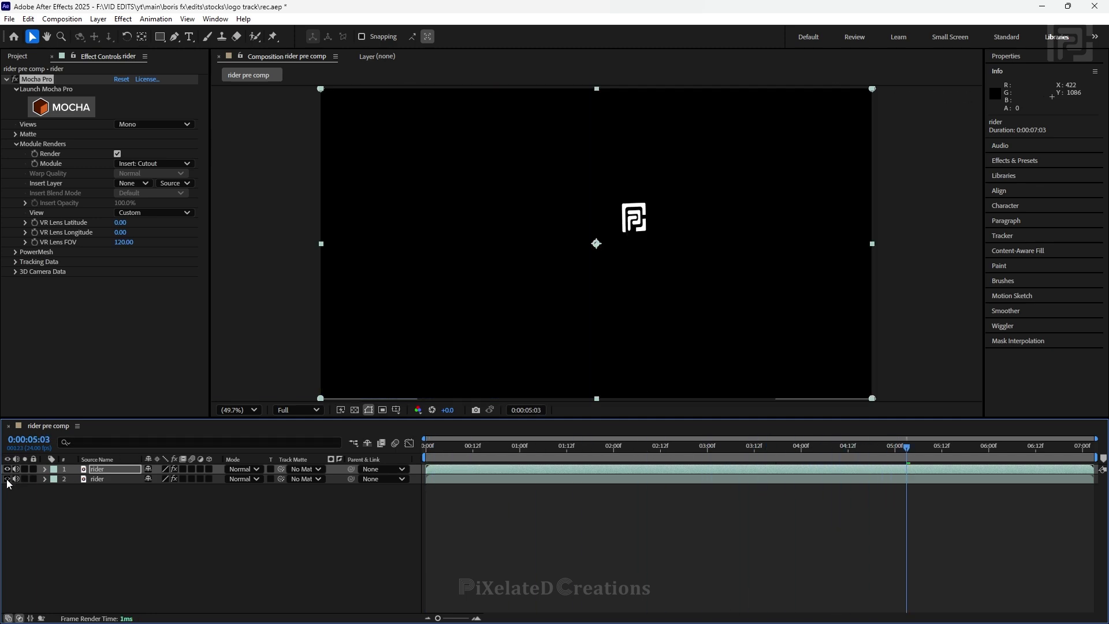
left_click(7, 478)
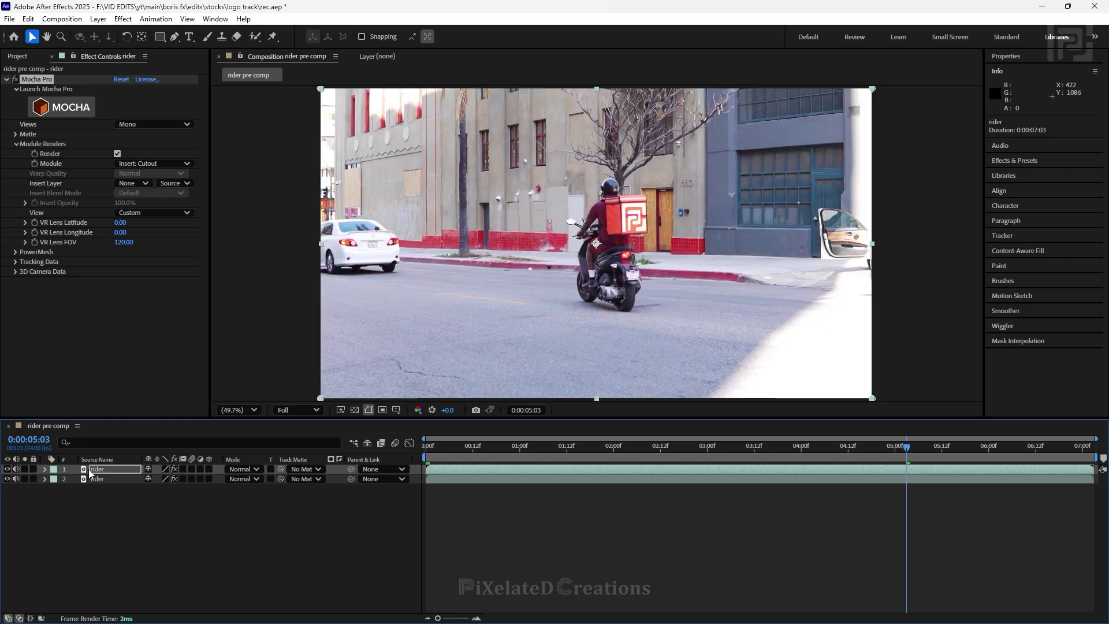
Pre-compose the upper rider layer and select the layer inside the new composition.
right_click(100, 473)
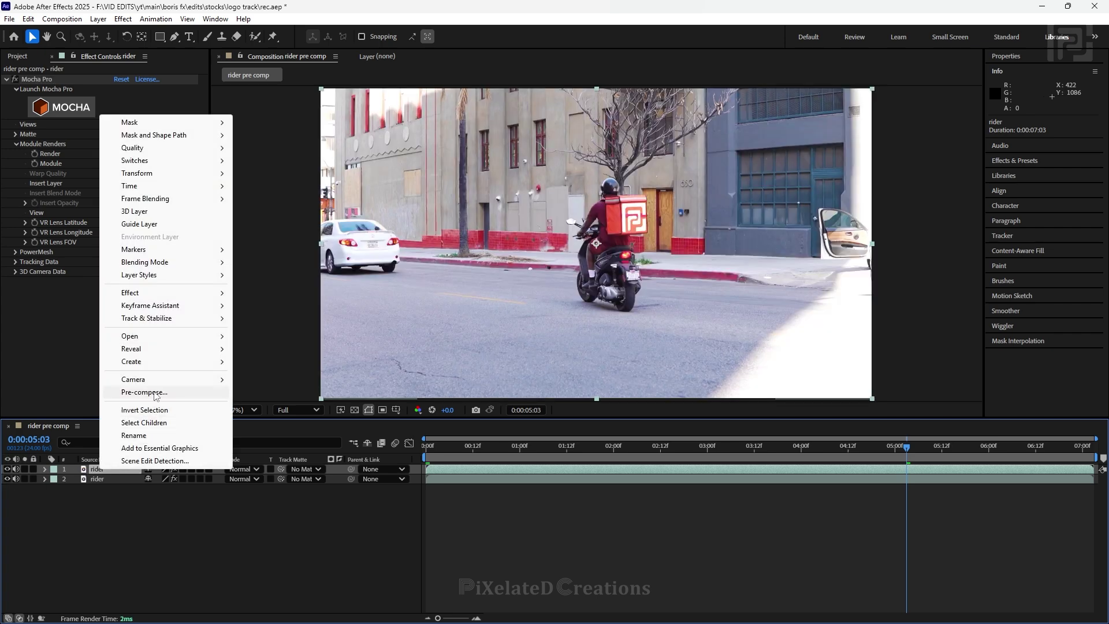
left_click(139, 392)
left_click(611, 403)
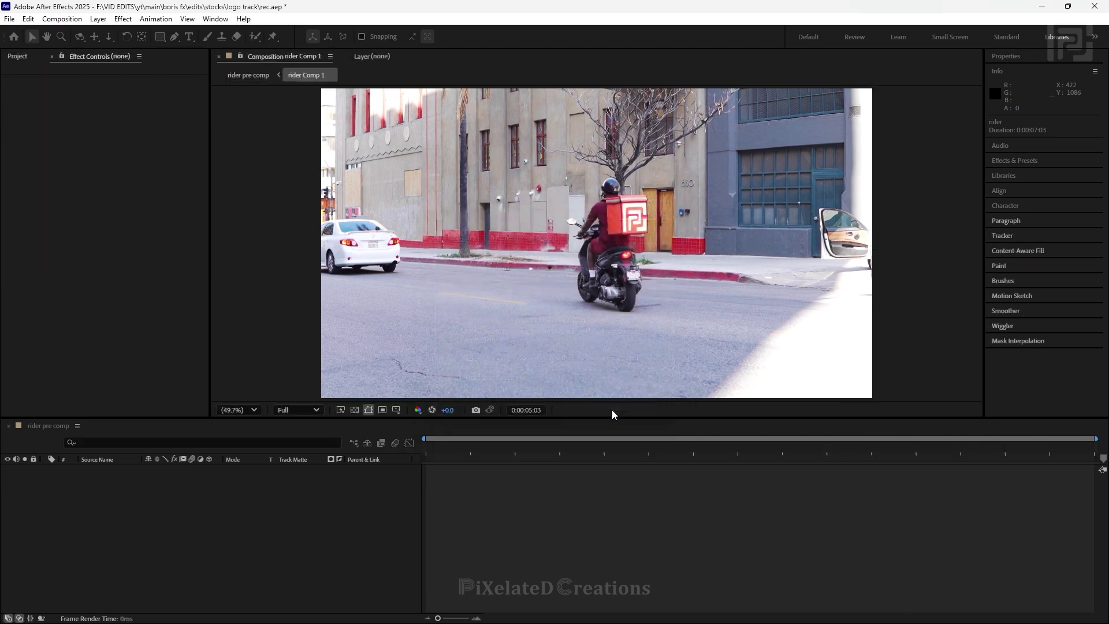
key("ctrl+a")
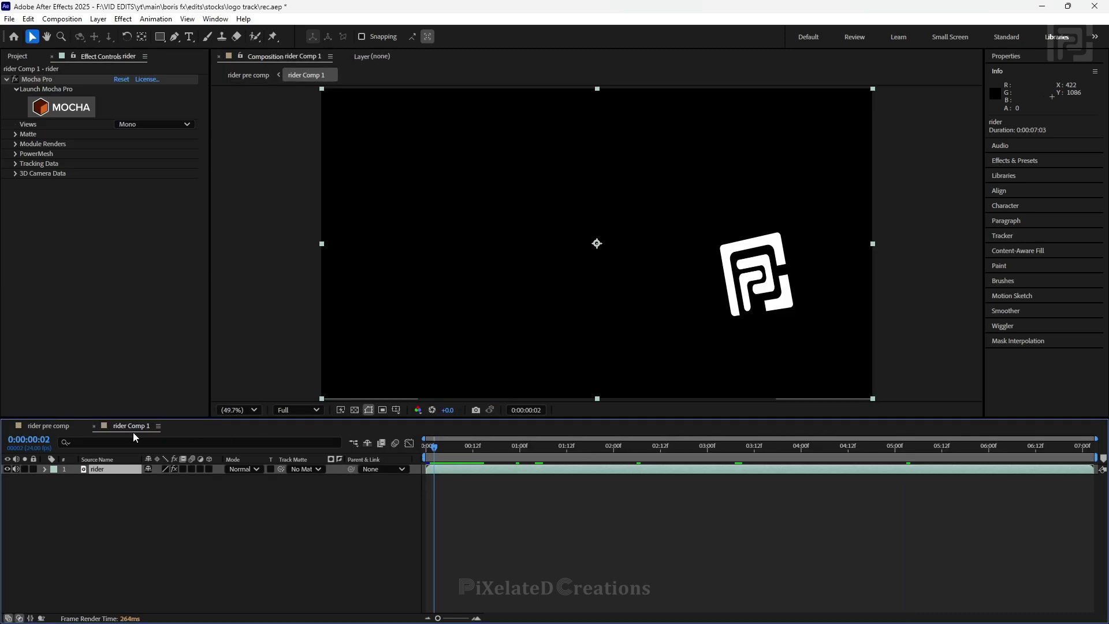
Copy the lower rider layer from rider pre comp into rider Comp 1 and place it beneath the logo cutout layer.
left_click(427, 449)
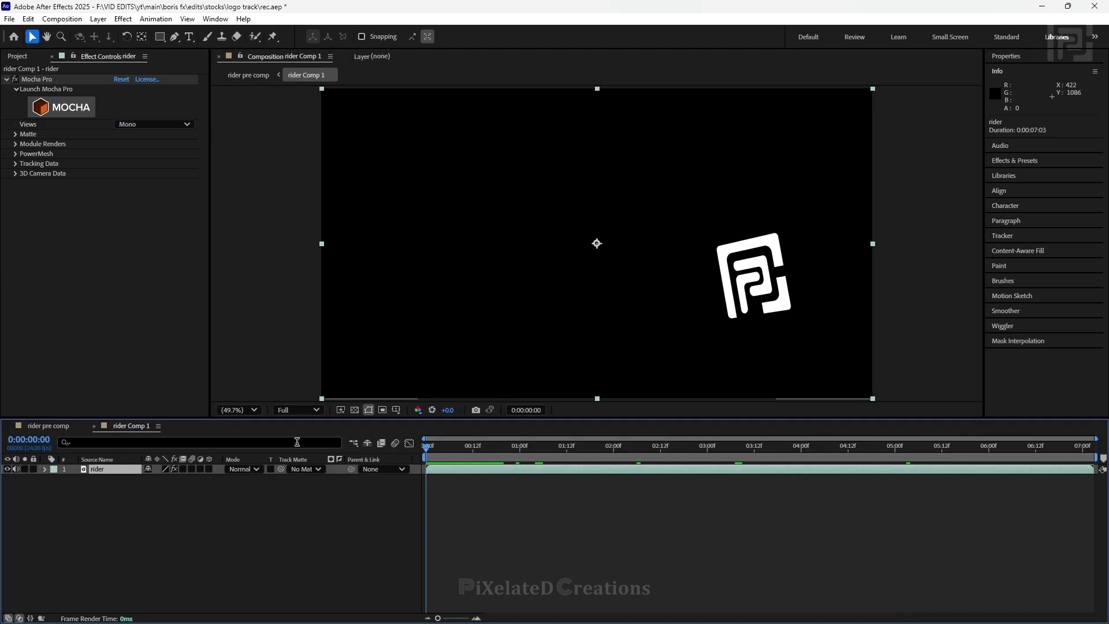
left_click(45, 425)
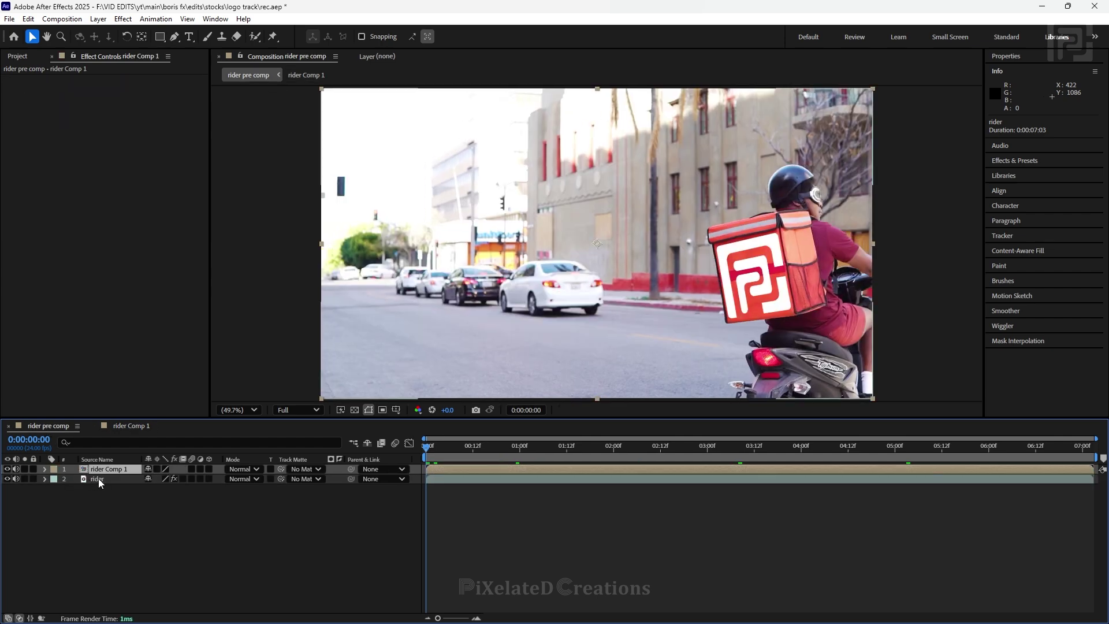
left_click(98, 478)
key("ctrl+c")
left_click(131, 425)
key("ctrl+v")
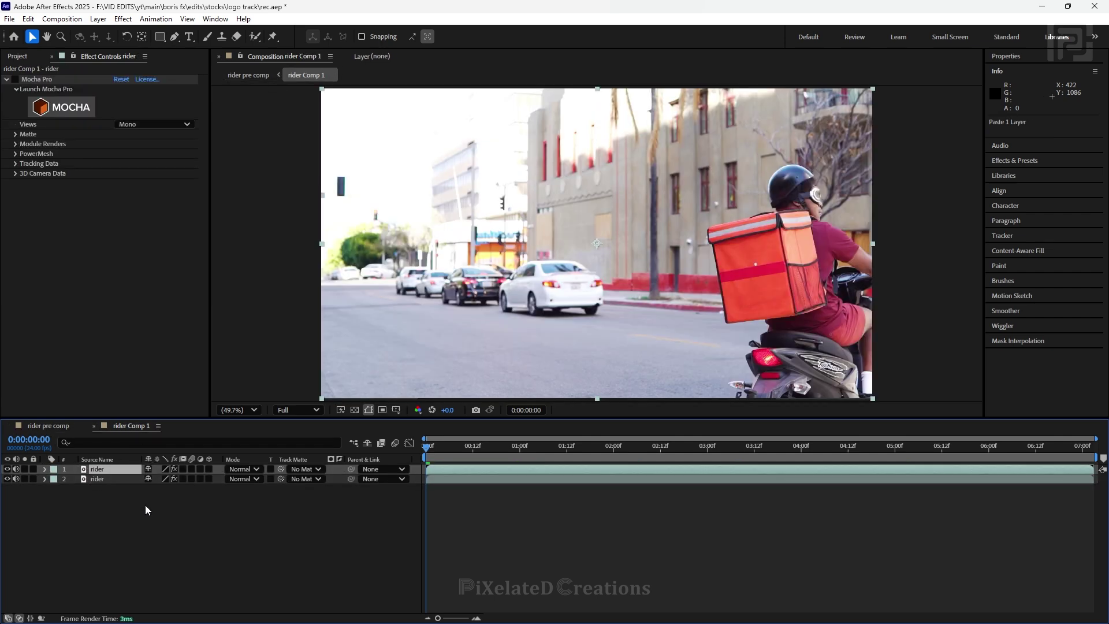
left_click_drag(103, 470, 99, 480)
Rename the lower rider layer in rider Comp 1 as bg.
double_click(99, 480)
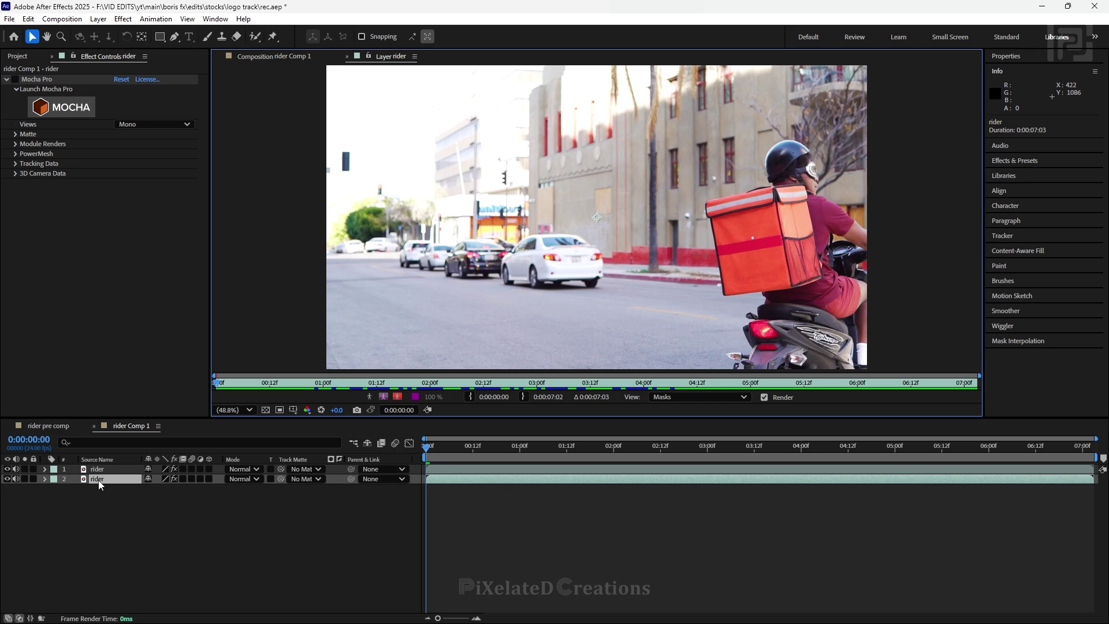
right_click(99, 482)
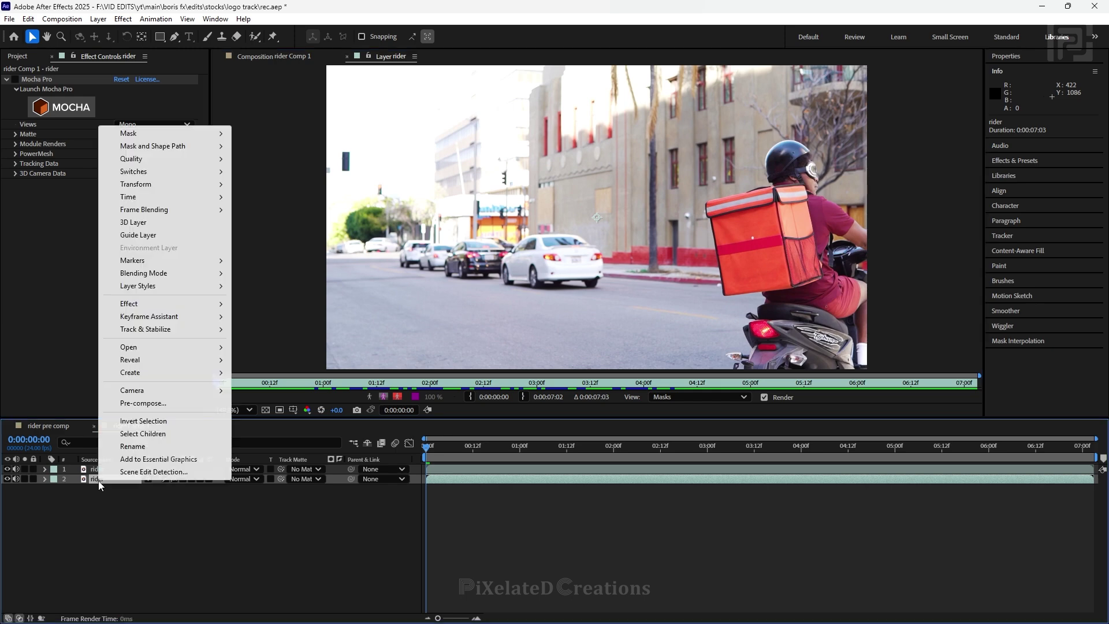
left_click(147, 444)
type("bg")
key("Return")
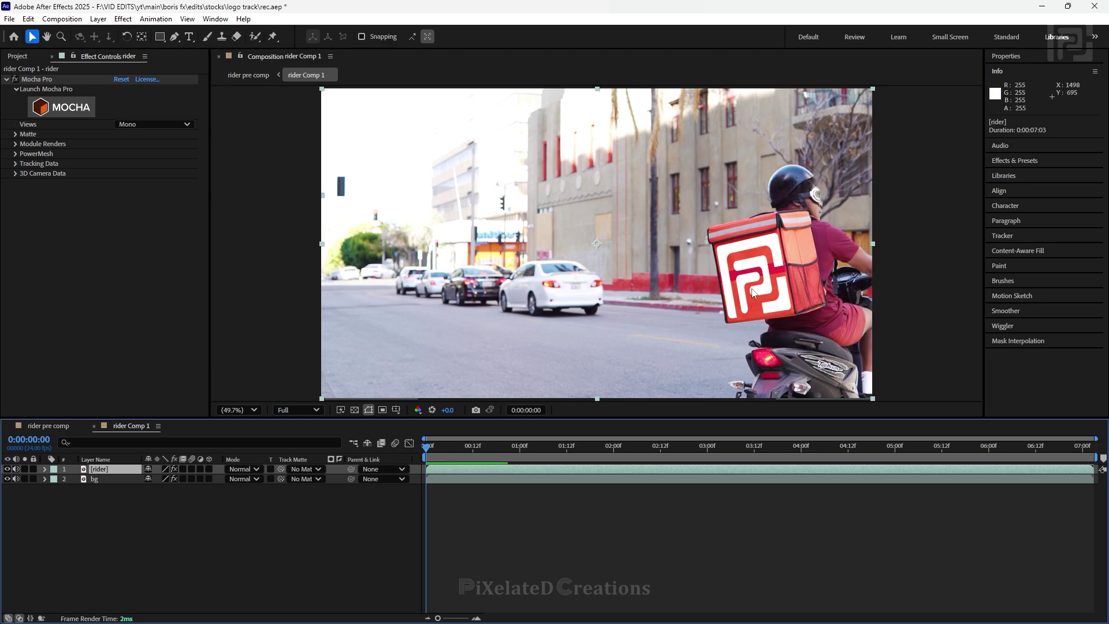
Check the logo over time in rider pre comp and open the Module choices of the lower rider layer's Mocha Pro effect.
left_click(58, 426)
left_click_drag(442, 448, 678, 452)
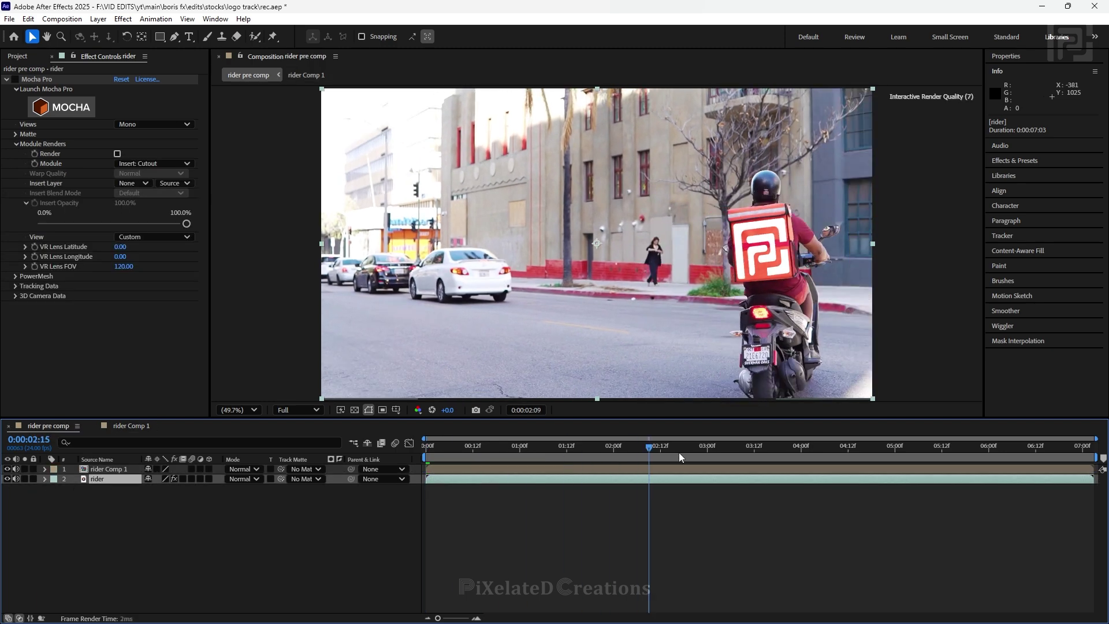
left_click(153, 164)
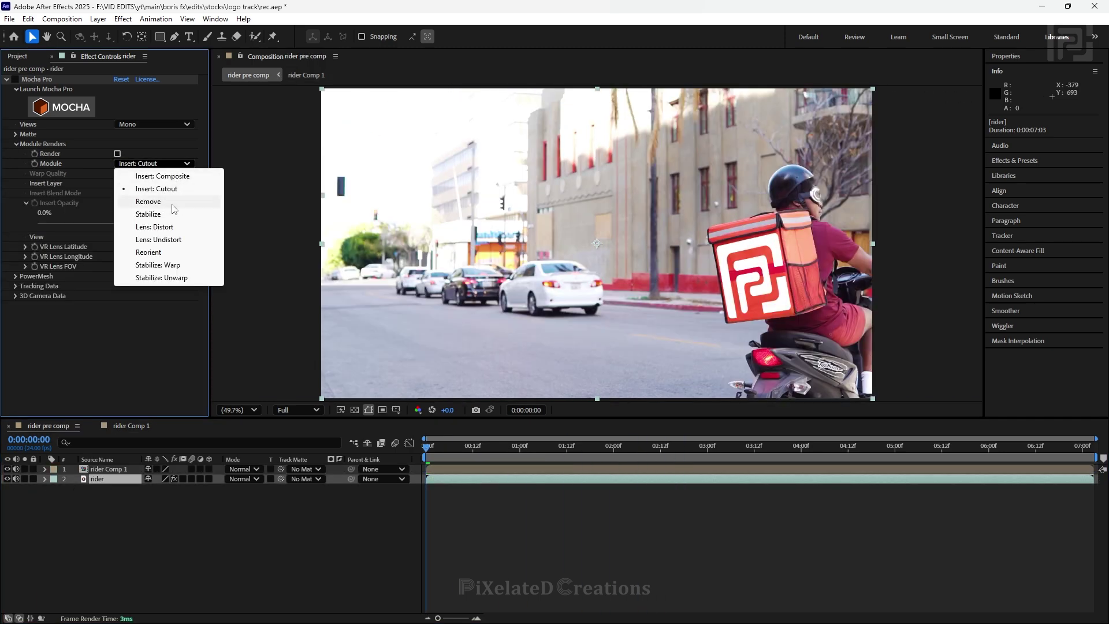
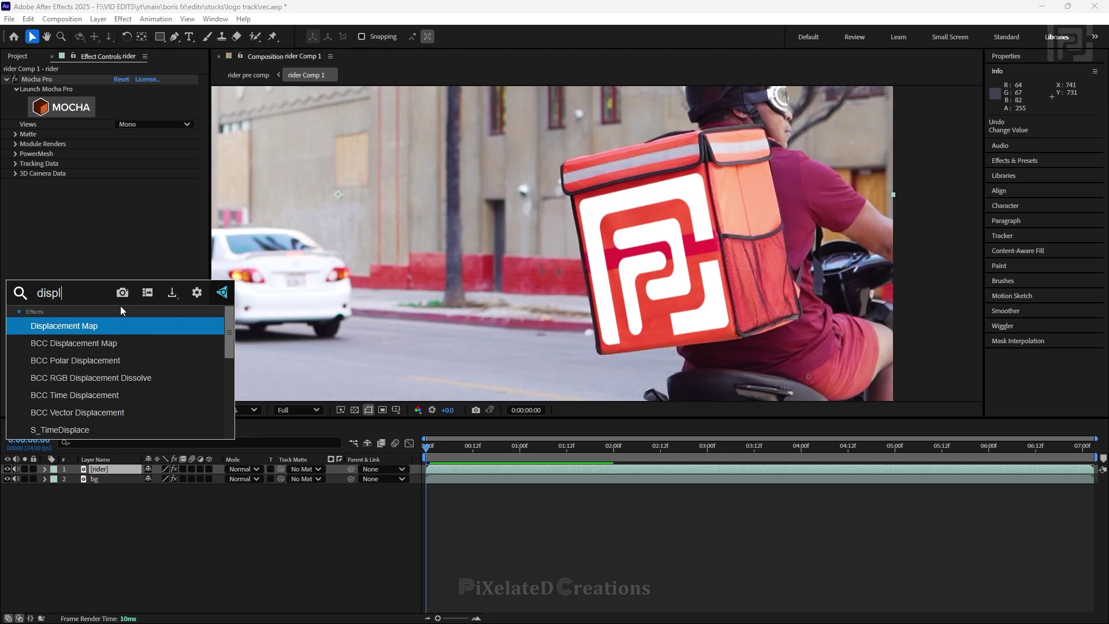
Apply a Displacement Map effect to the upper rider layer with bg as its map layer and a maximum horizontal displacement of -8.
left_click(147, 236)
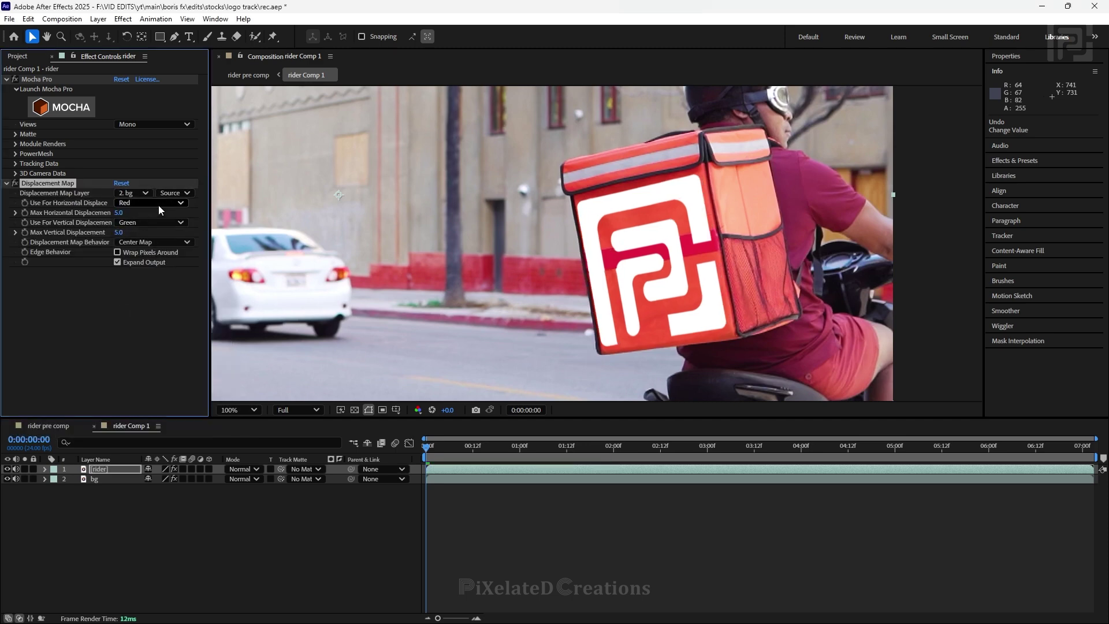
left_click_drag(118, 214, 102, 214)
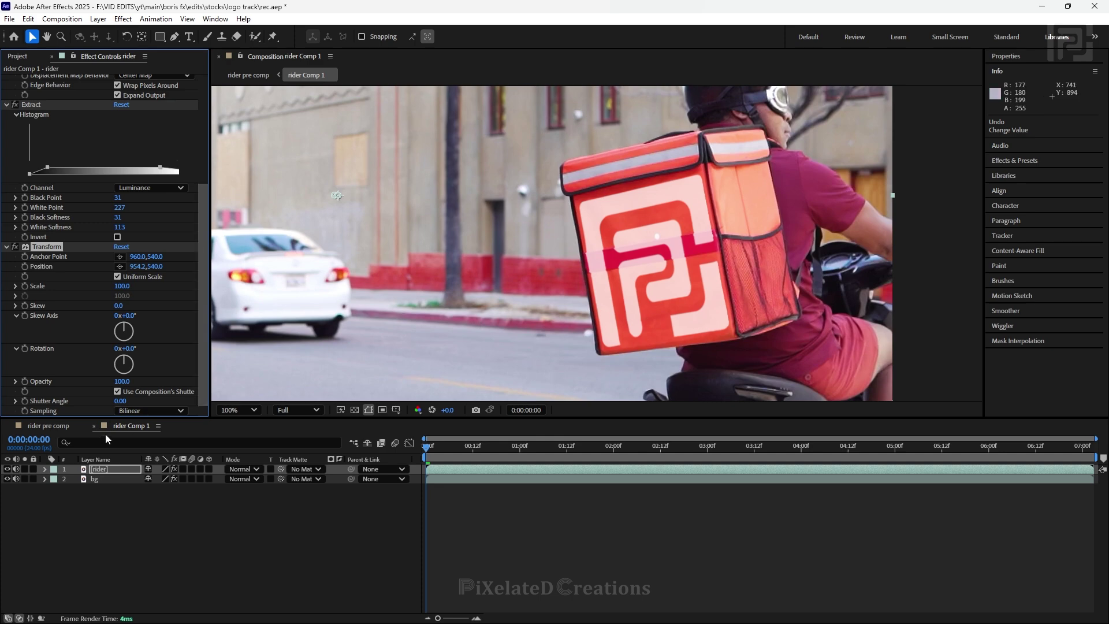
Examine the blended logo up close and check it across the whole timeline in rider pre comp.
scroll(671, 203, "up", 1)
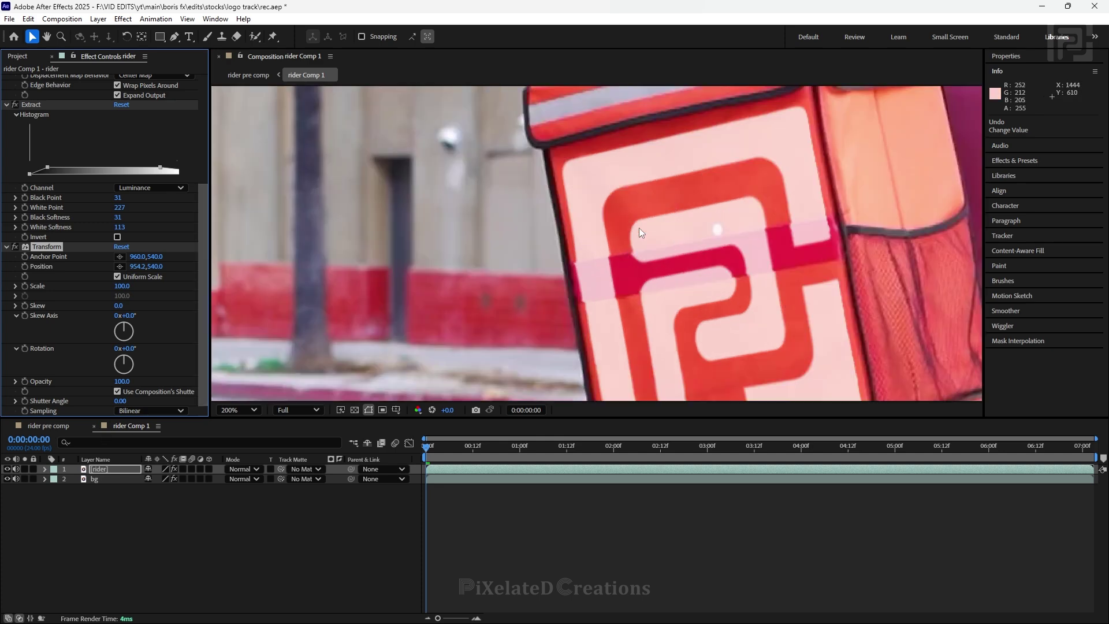
left_click(55, 425)
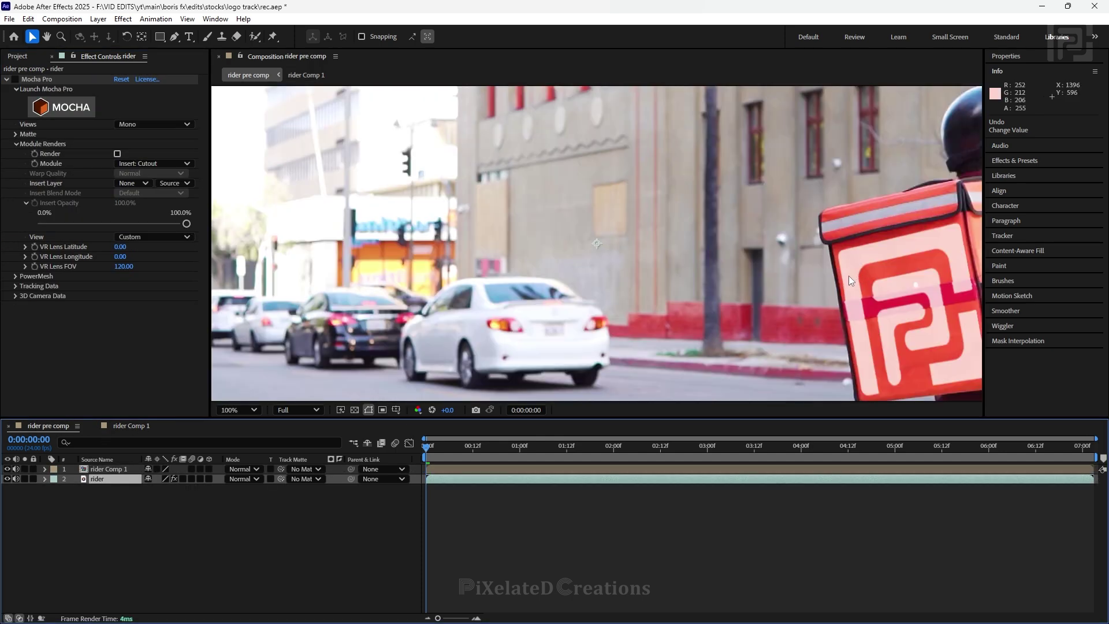
left_click_drag(848, 275, 677, 238)
left_click_drag(428, 448, 1077, 493)
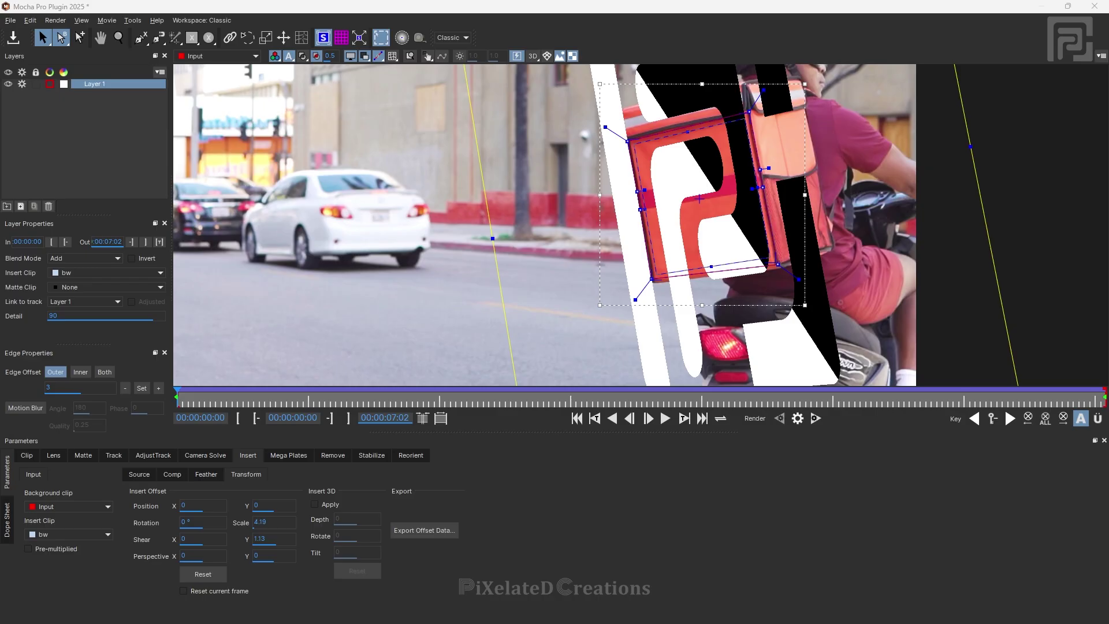
In Mocha Pro, import the bw logo image as a new insert clip for Layer 1.
left_click(93, 534)
left_click(93, 545)
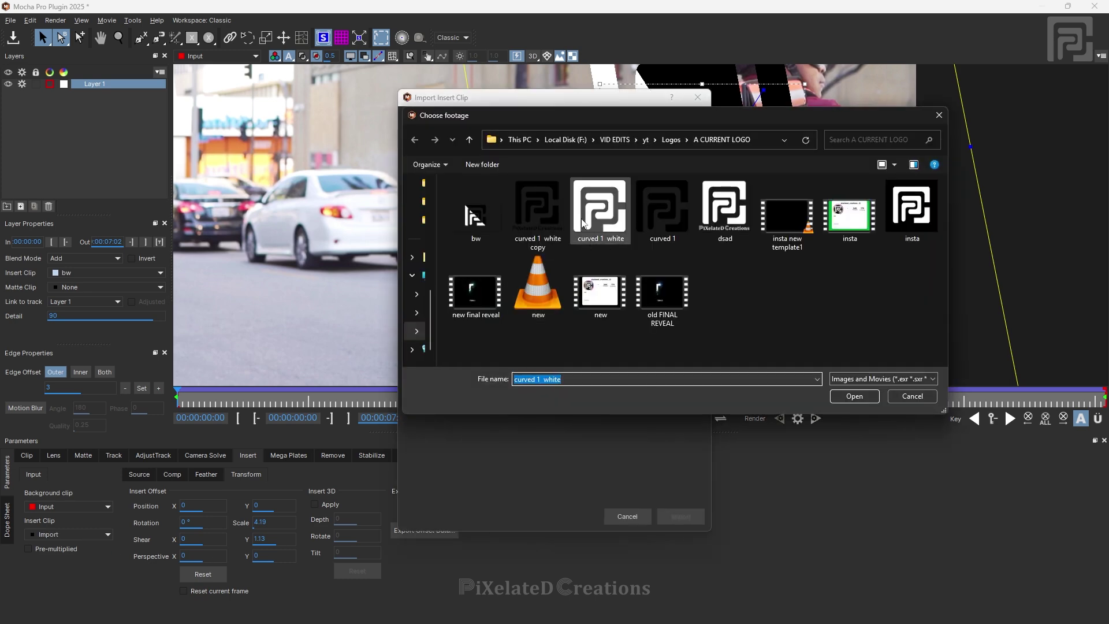
left_click(475, 210)
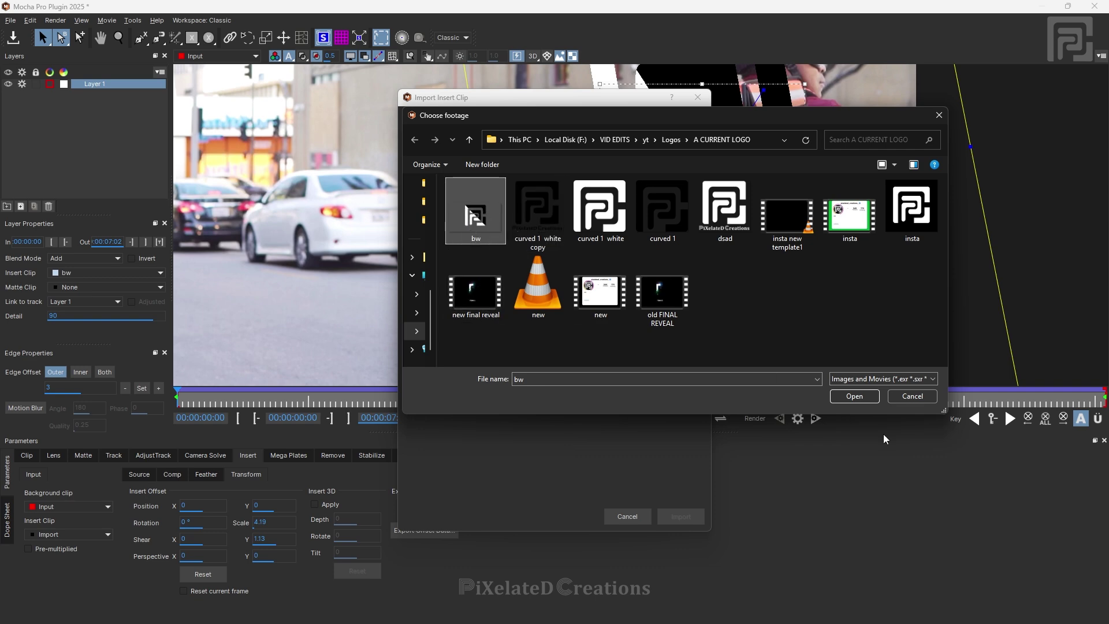
left_click(871, 397)
left_click(675, 517)
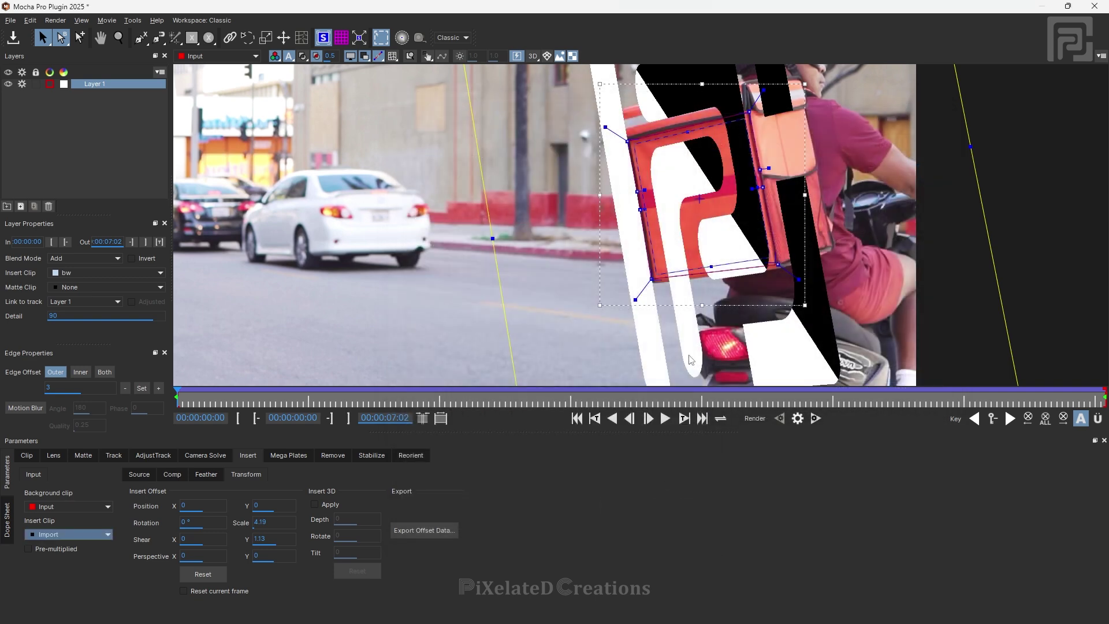
Fit the inserted logo to the bag with scale 2.45, Y shear 0.52, position -0.03, -0.05 and perspective Y 0, and save the Mocha project.
scroll(743, 241, "up", 2)
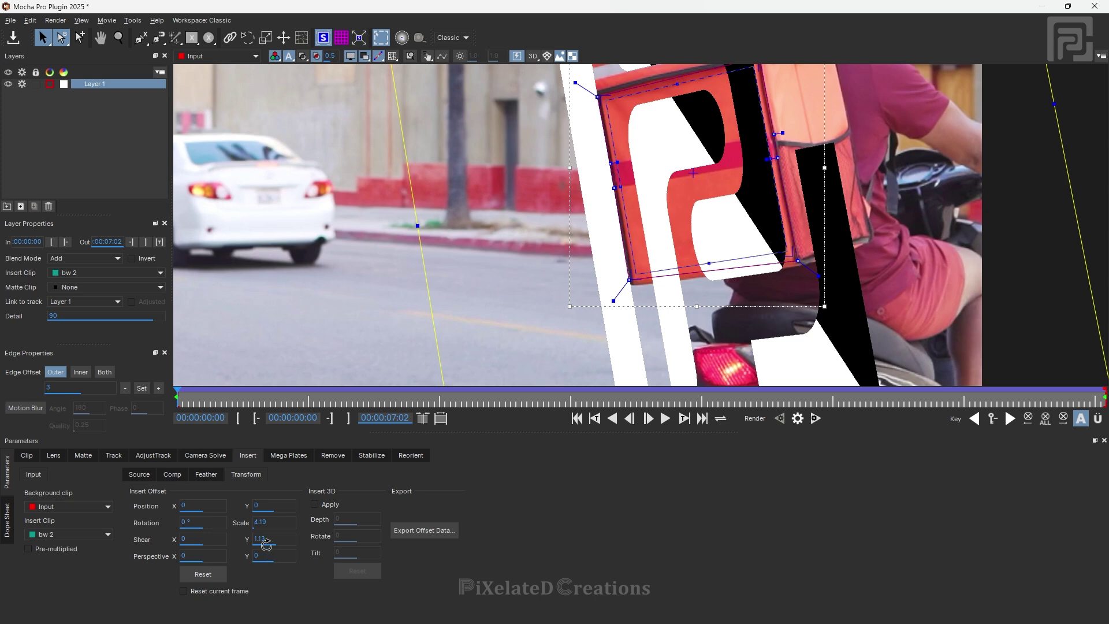
left_click_drag(268, 521, 260, 526)
left_click_drag(271, 541, 276, 544)
left_click_drag(588, 214, 537, 308)
left_click_drag(271, 507, 273, 510)
left_click_drag(199, 505, 197, 509)
double_click(266, 555)
type("0")
mouse_move(263, 522)
left_mouse_down()
mouse_move(248, 515)
mouse_move(261, 519)
left_mouse_up()
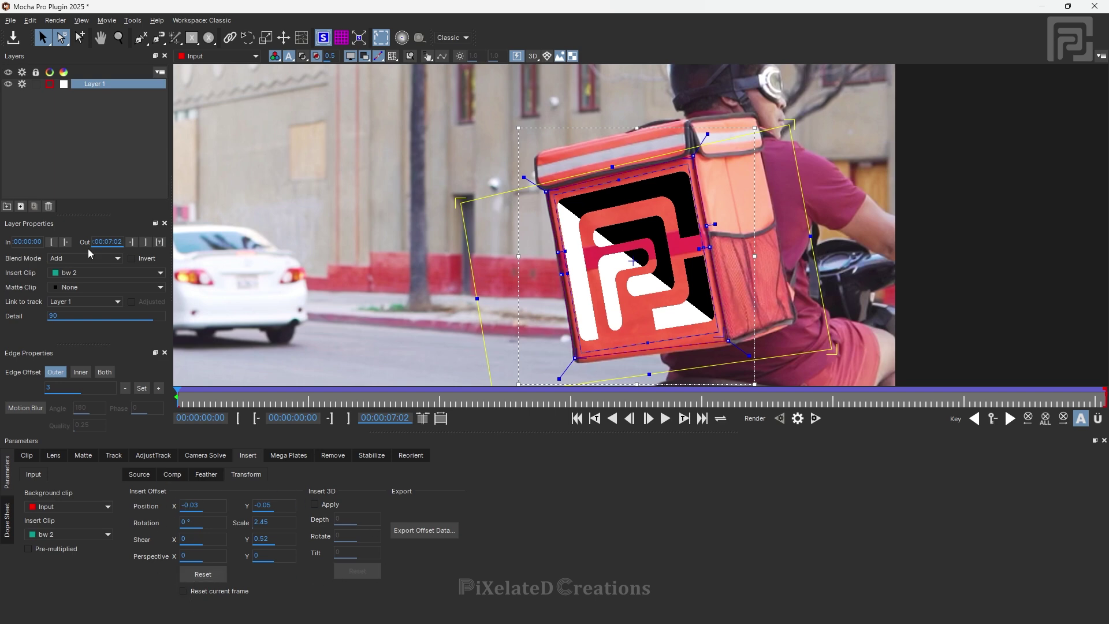
left_click(18, 36)
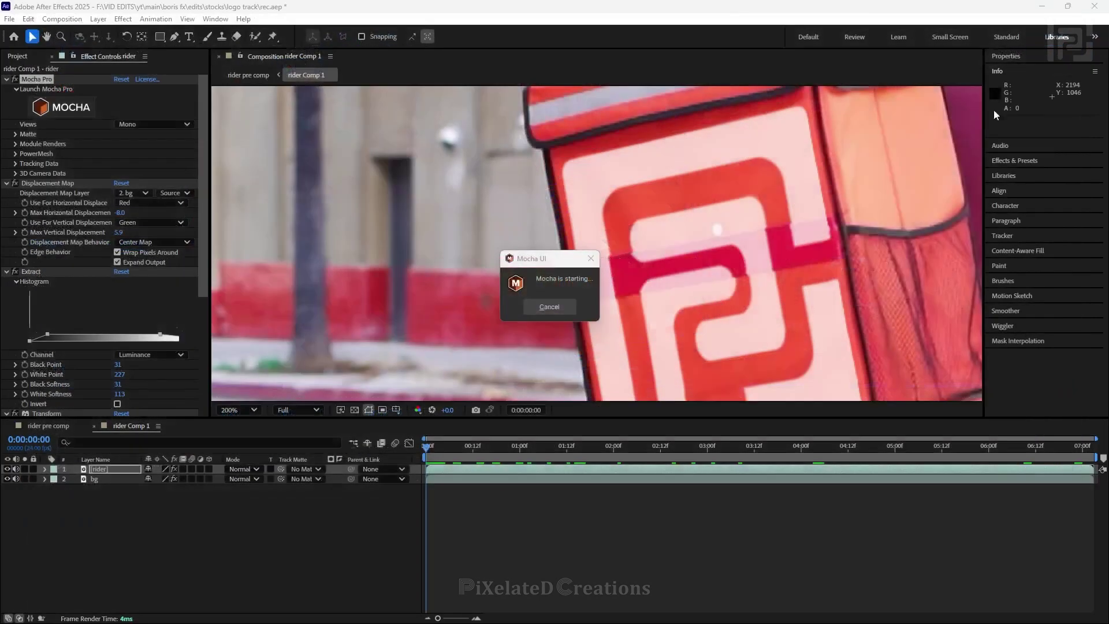
Reset the rider layer's Extract effect and set black point 5, white point 252, black softness 12 and white softness 13.
scroll(557, 304, "down", 3)
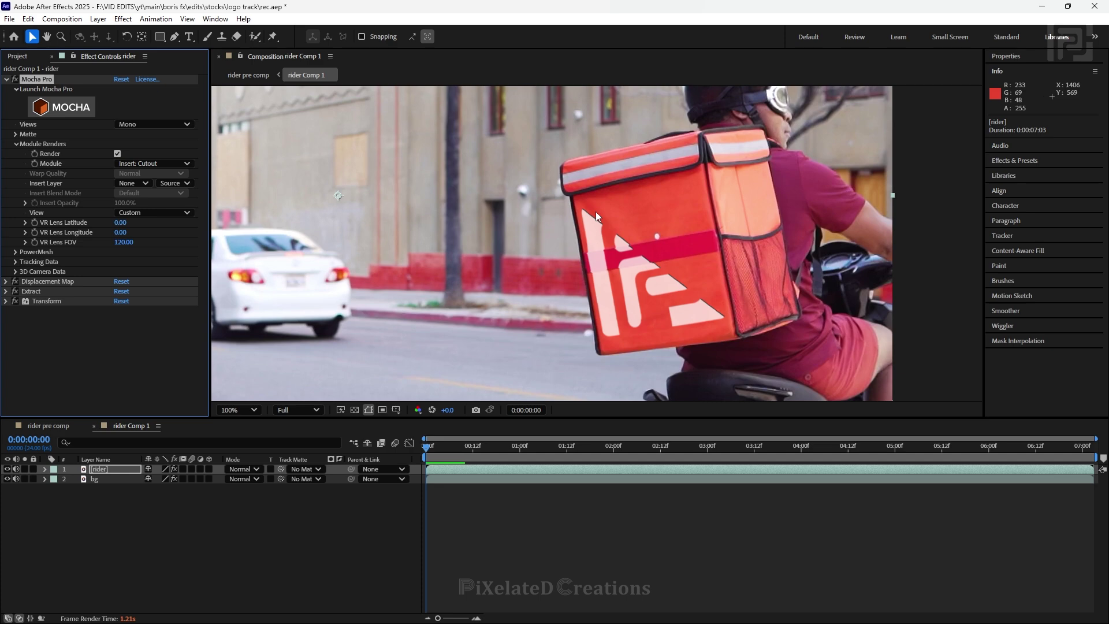
left_click(15, 291)
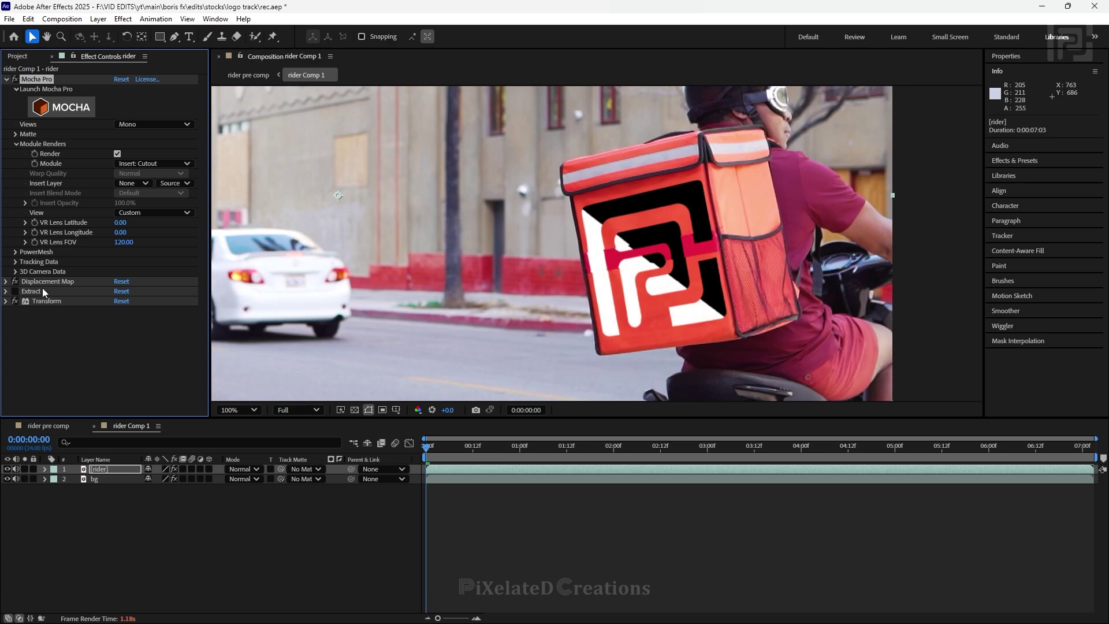
left_click(42, 289)
left_click(6, 292)
left_click(17, 292)
scroll(137, 302, "down", 1)
left_click(122, 269)
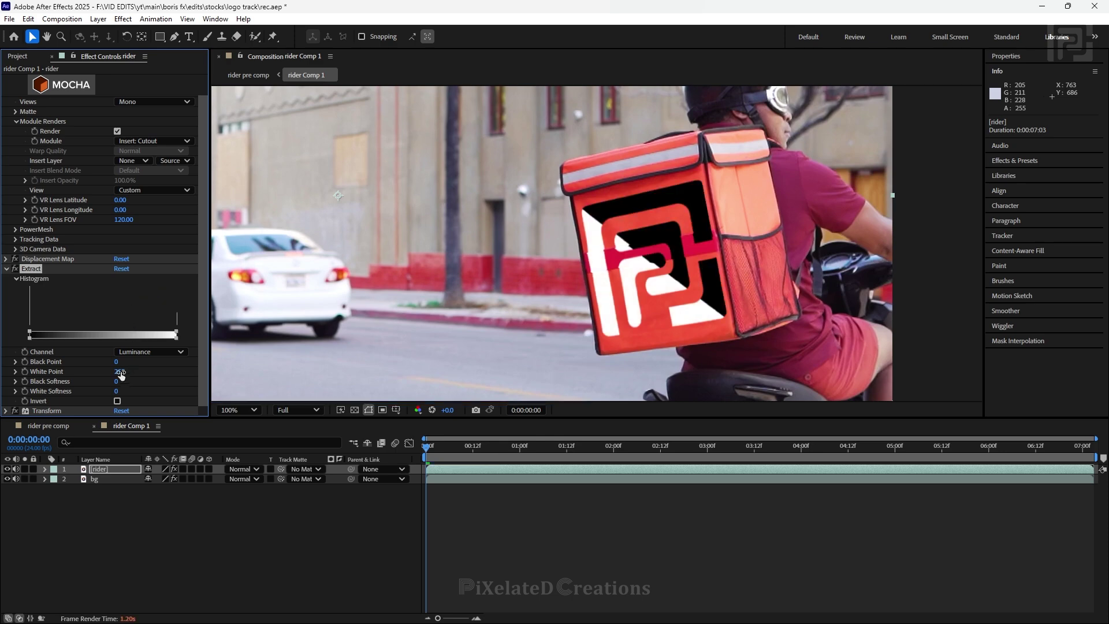
mouse_move(116, 361)
left_mouse_down()
mouse_move(89, 370)
mouse_move(152, 382)
mouse_move(108, 382)
mouse_move(129, 382)
mouse_move(148, 360)
mouse_move(124, 362)
mouse_move(133, 388)
mouse_move(177, 389)
mouse_move(38, 376)
mouse_move(105, 371)
left_mouse_up()
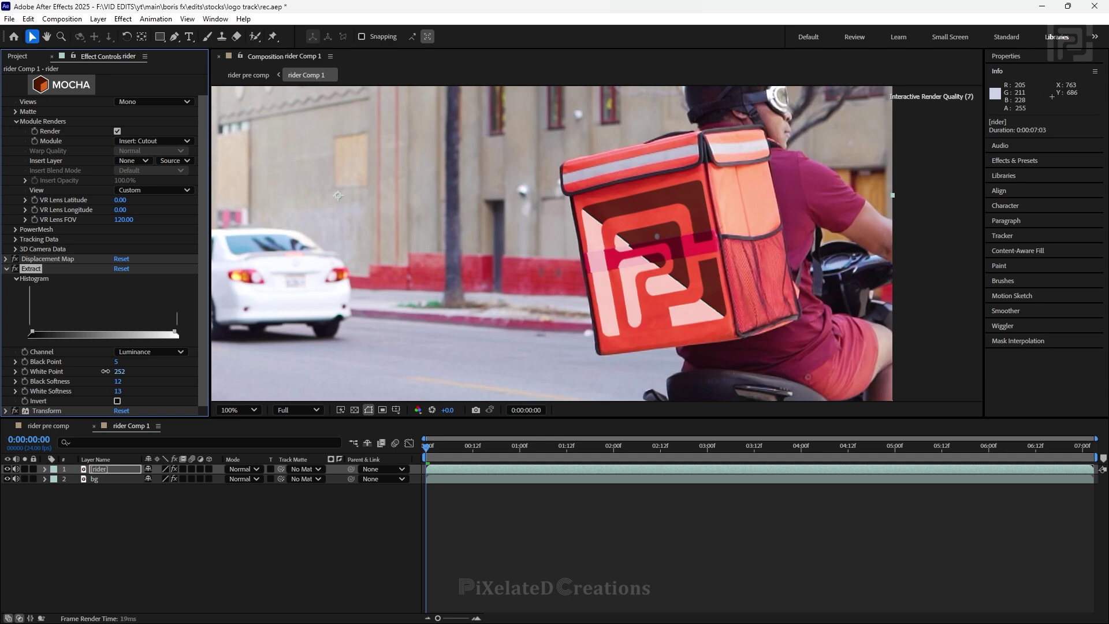
Play back the bw logo composite in rider pre comp and return to the first frame.
left_click(55, 425)
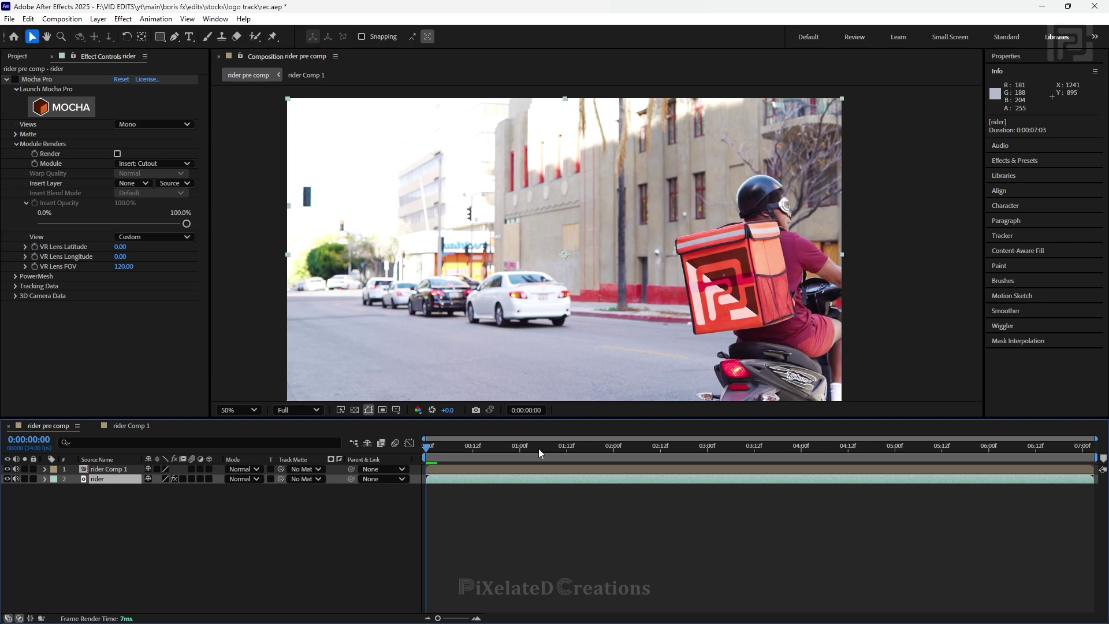
key("space")
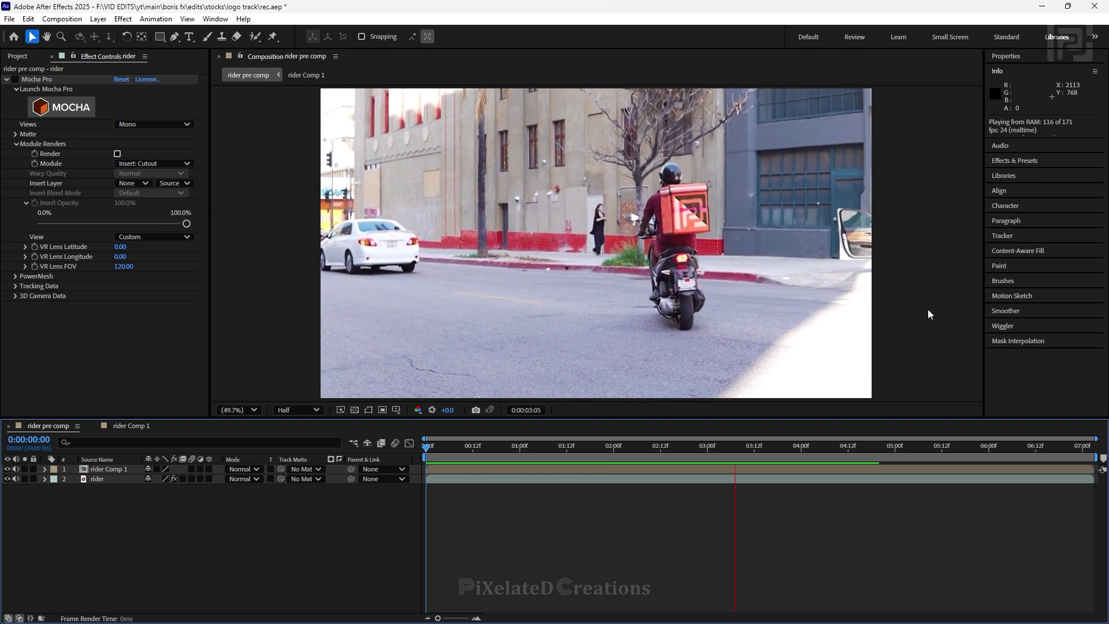
key("space")
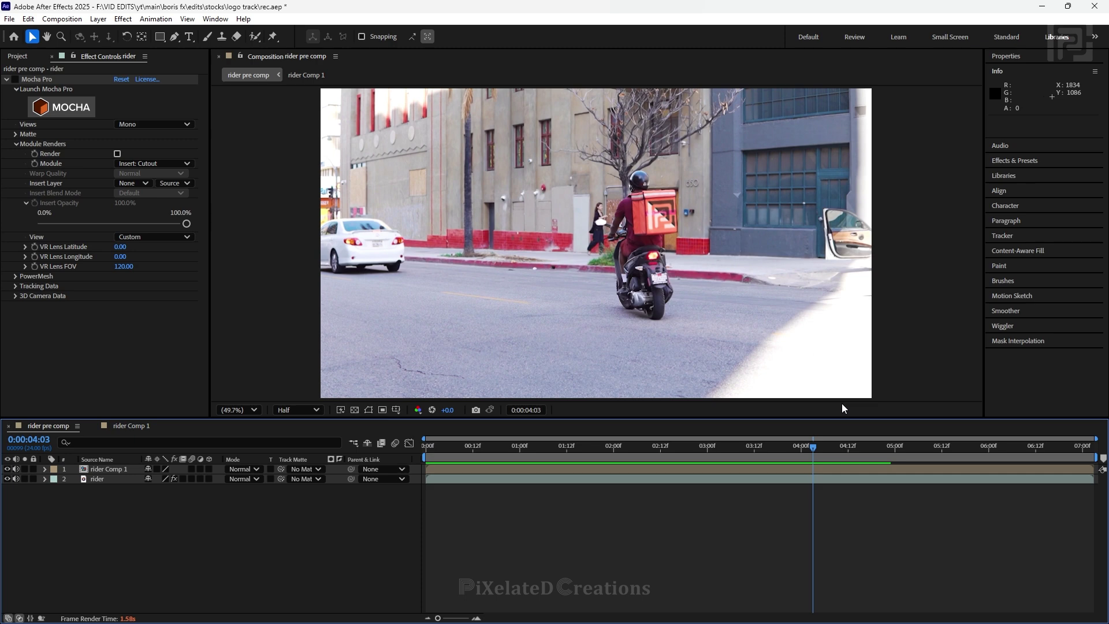
left_click_drag(812, 447, 425, 456)
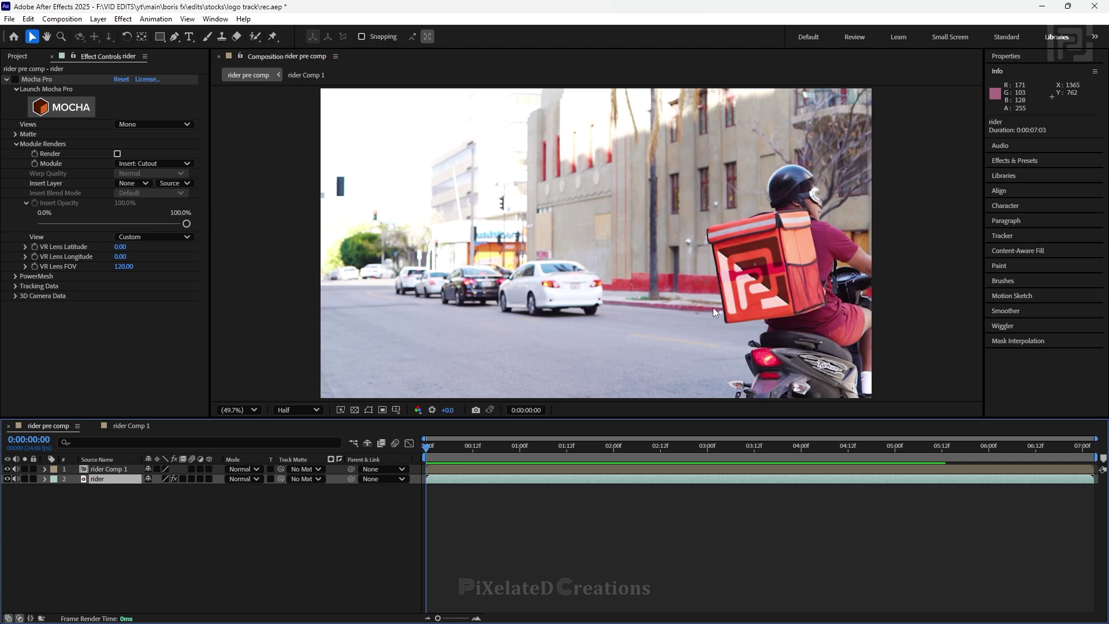
Hide the rider Comp 1 layer in rider pre comp and move the rider layer above it.
left_click(111, 469)
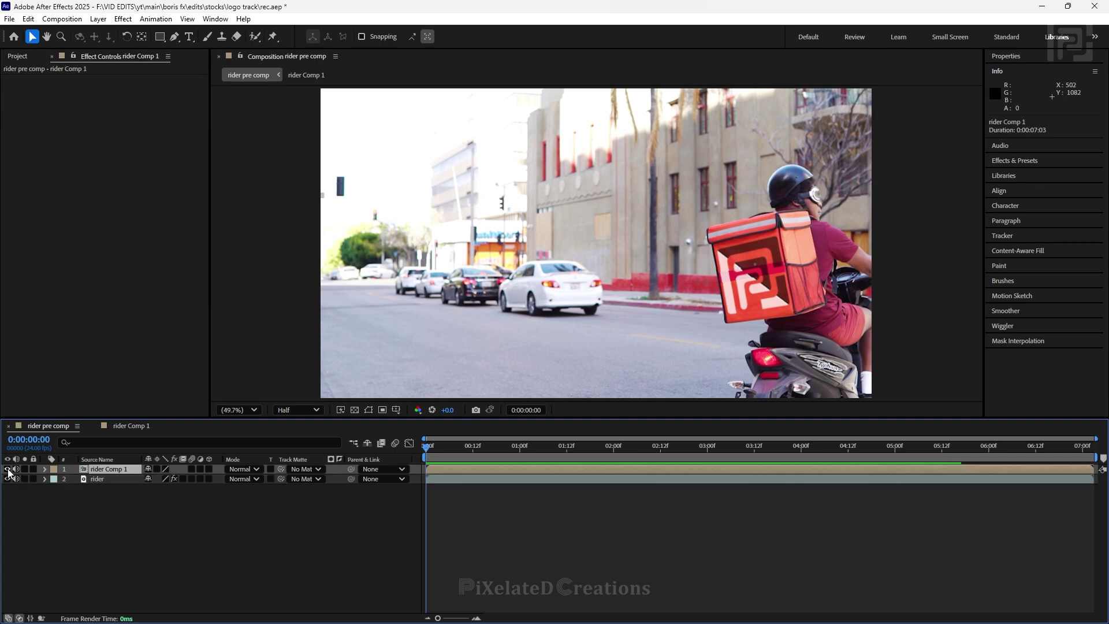
left_click(8, 468)
left_click_drag(111, 479, 107, 469)
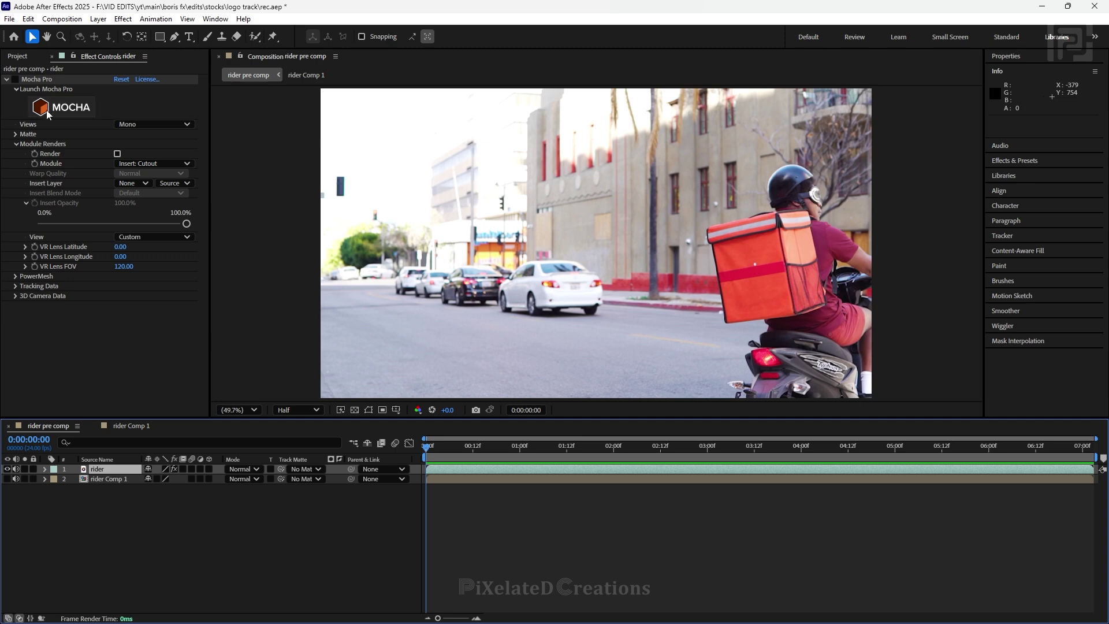
Create track data from the Mocha track in the rider layer's Tracking Data settings.
left_click(16, 144)
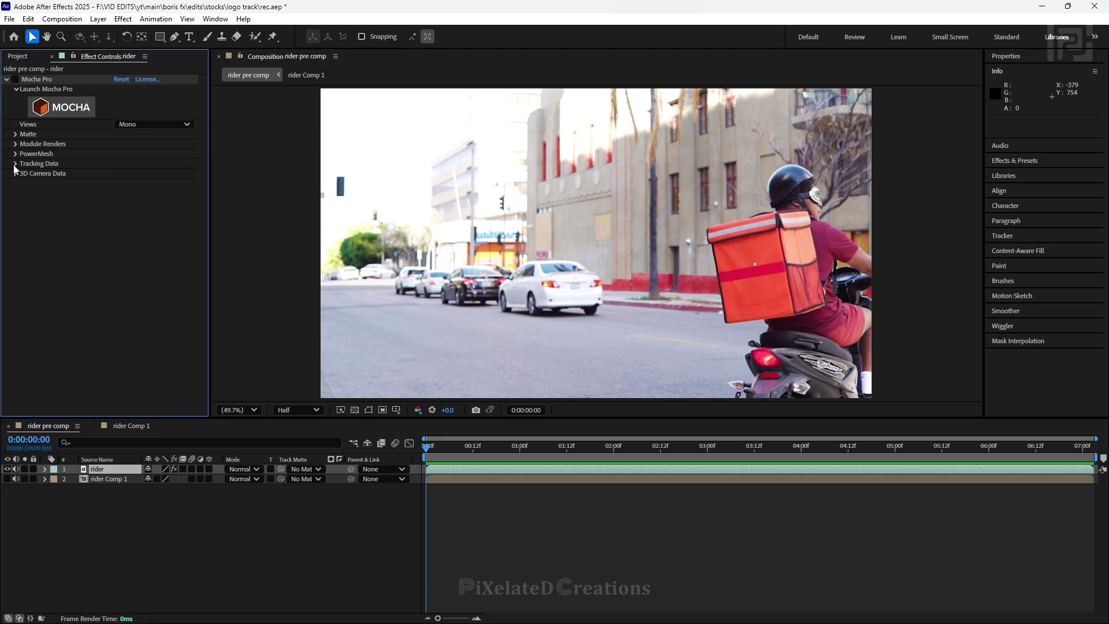
left_click(15, 164)
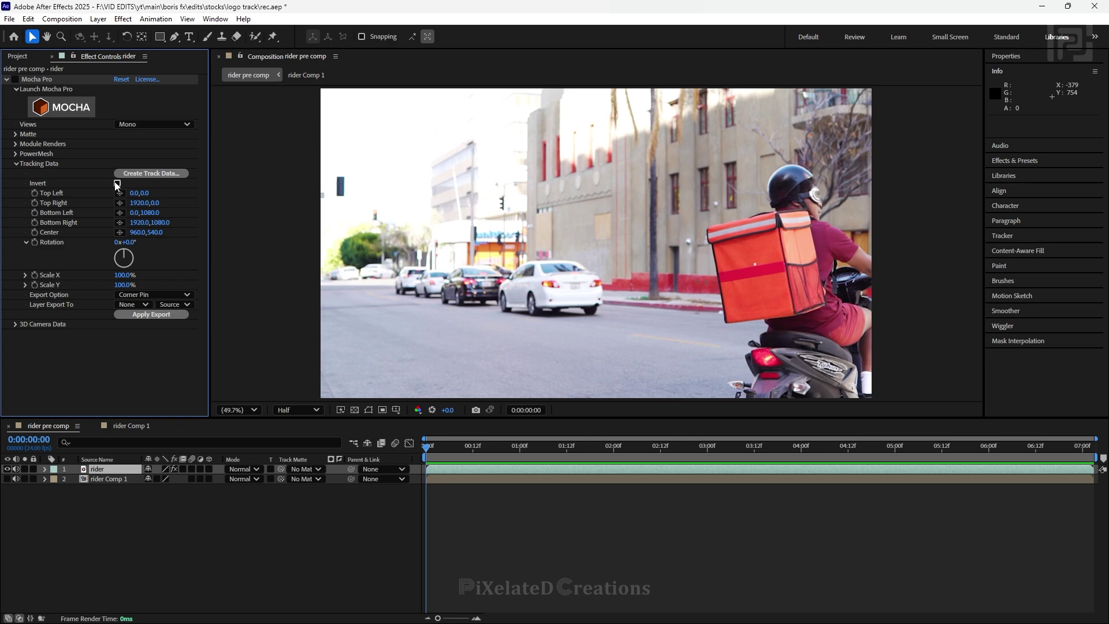
left_click(148, 173)
left_click(277, 213)
Set the tracking data's export option to Corner Pin (Support Motion Blur) and check the available export target layers.
left_click(153, 294)
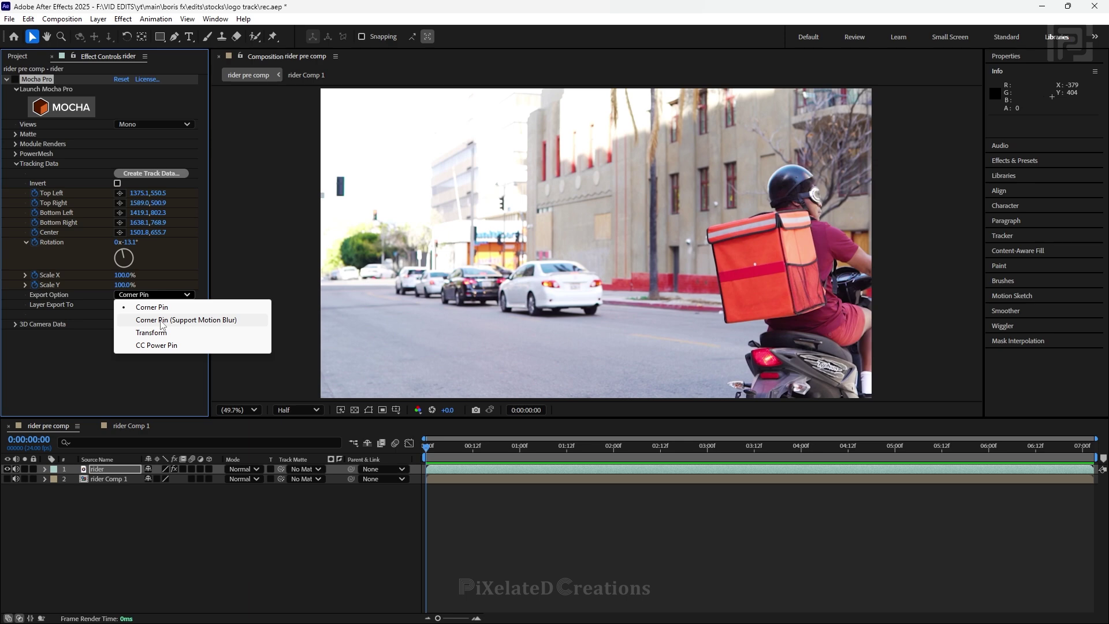
left_click(162, 320)
left_click(133, 304)
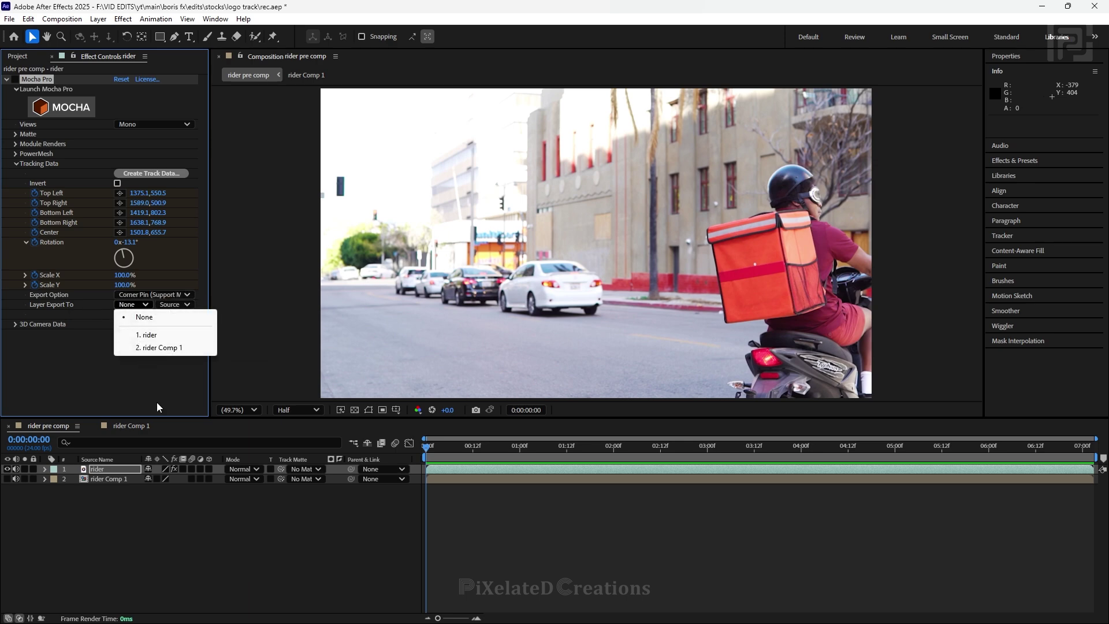
left_click(123, 471)
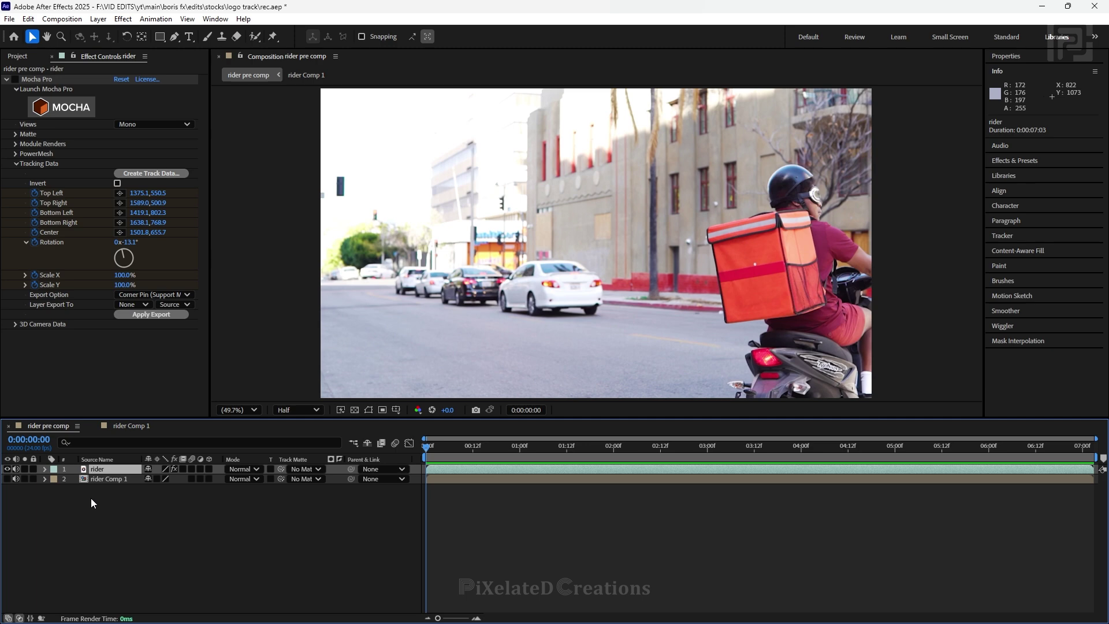
Add bw.png from the project to rider pre comp as the uppermost layer.
left_click(24, 57)
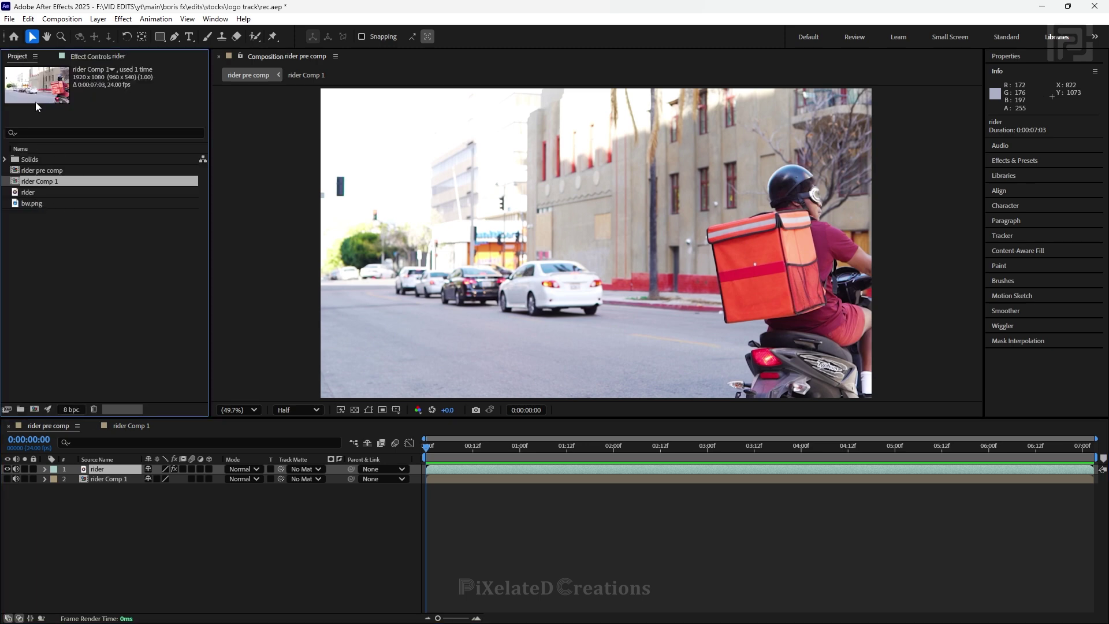
left_click_drag(26, 205, 97, 470)
scroll(664, 246, "down", 2)
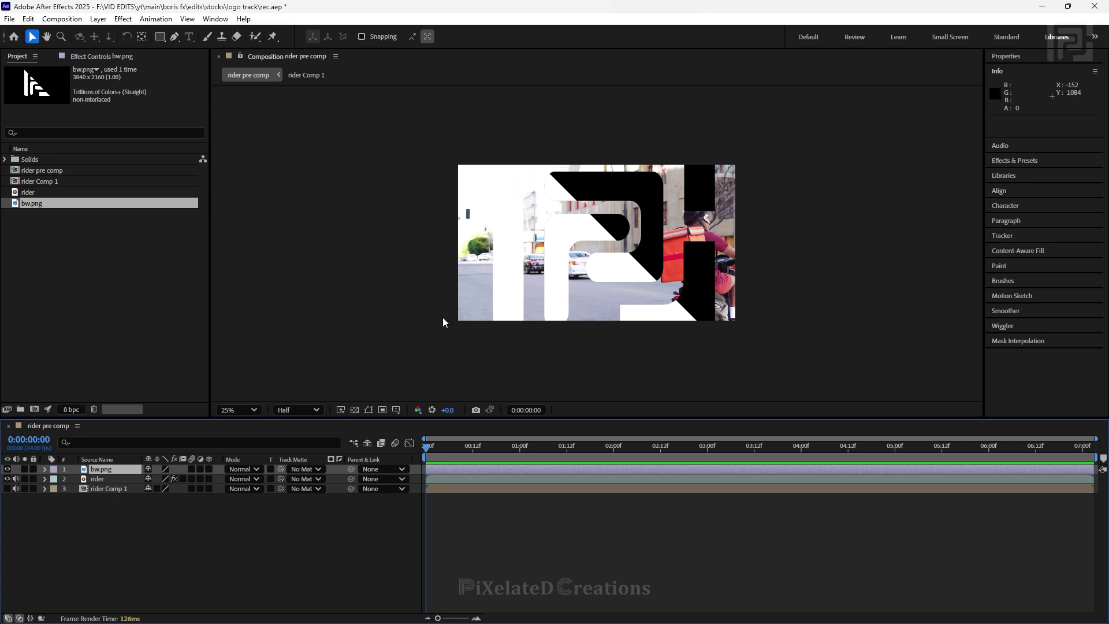
Pre-compose the bw.png layer, moving all attributes into the new composition and opening it.
right_click(108, 474)
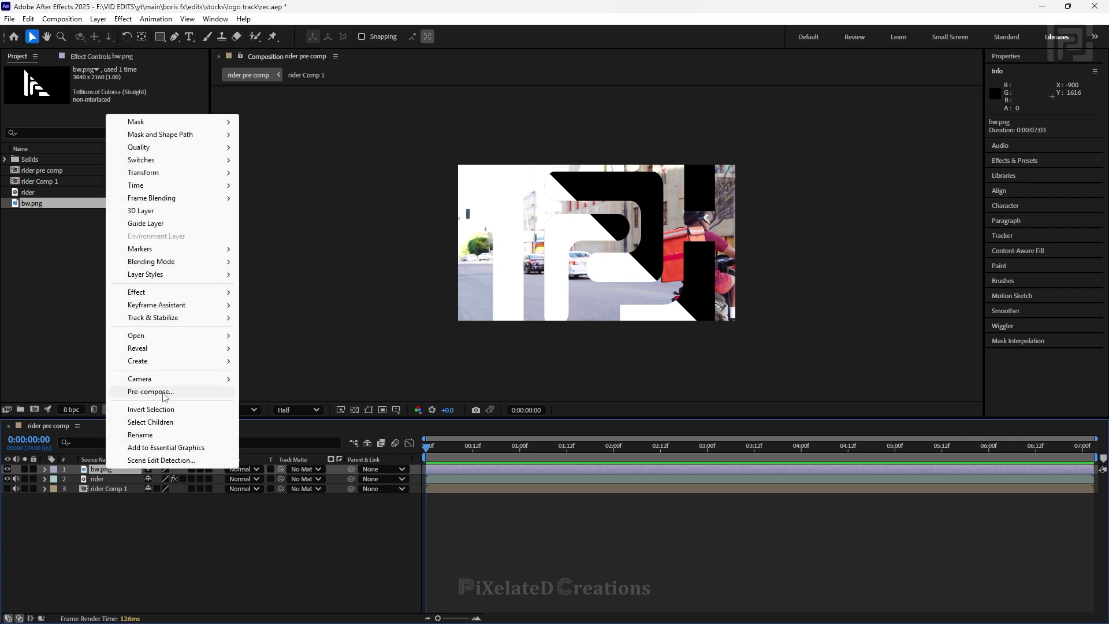
left_click(168, 389)
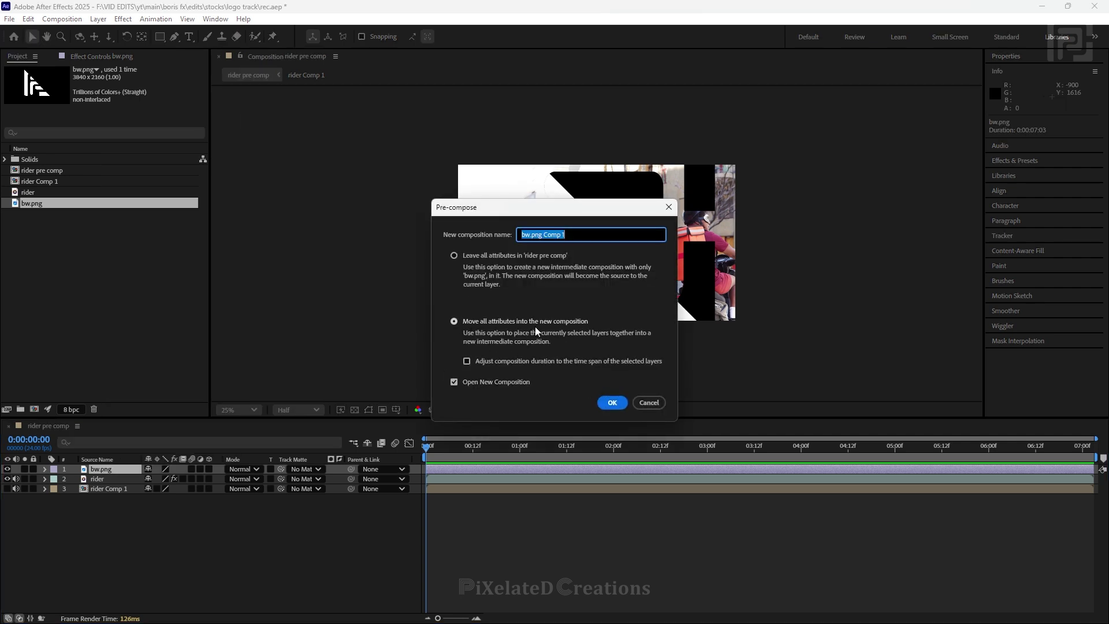
left_click(611, 402)
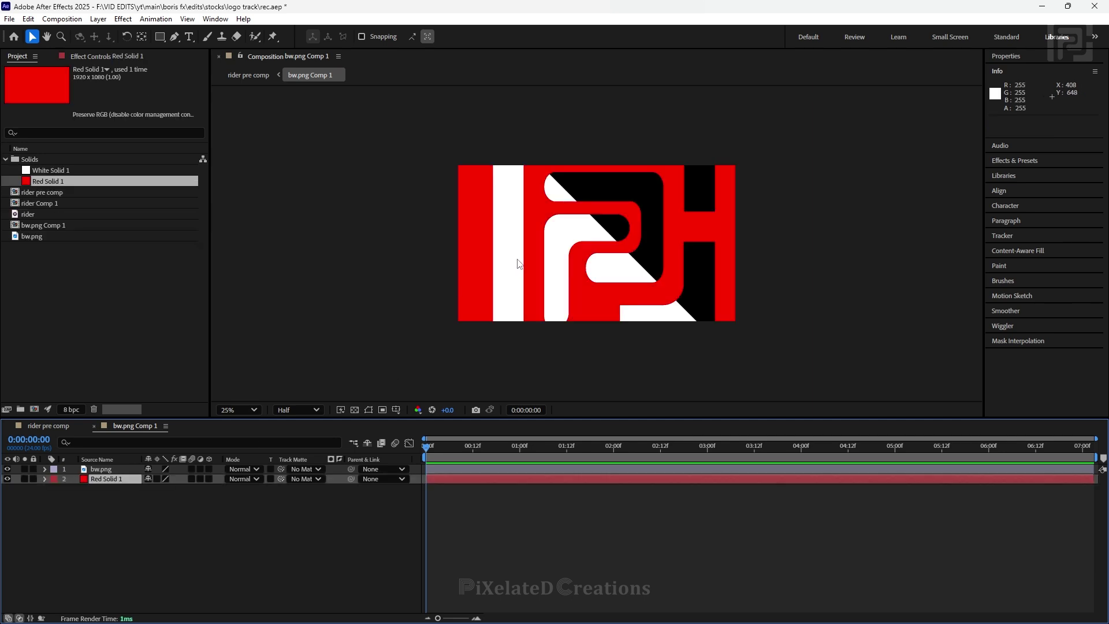
Fit the bw.png layer to the composition size with the Fit to Comp transform.
left_click(104, 469)
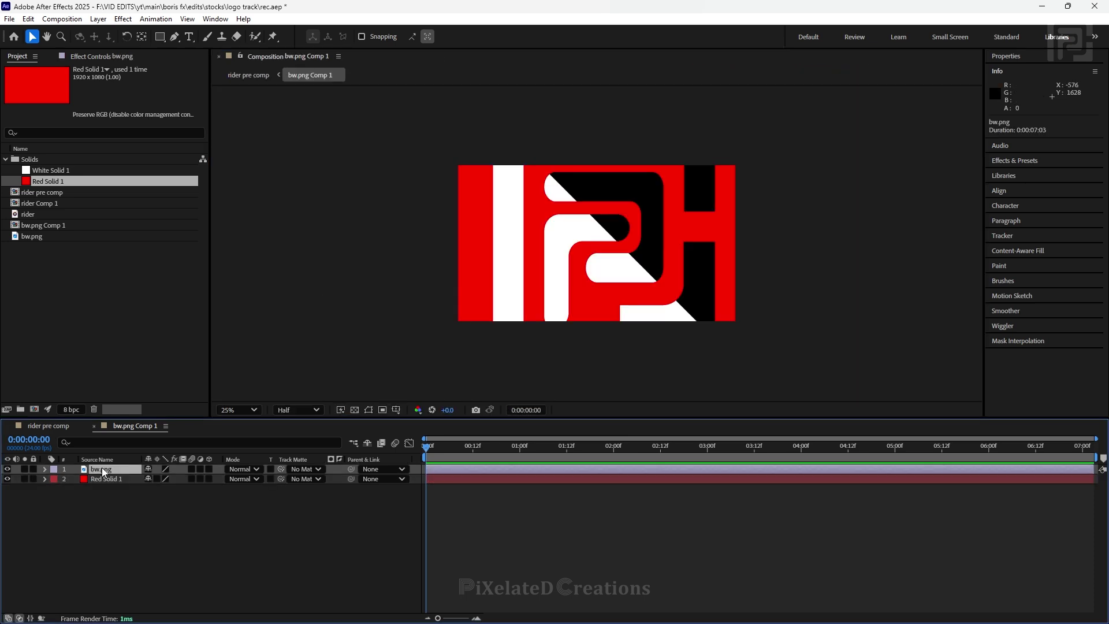
right_click(104, 470)
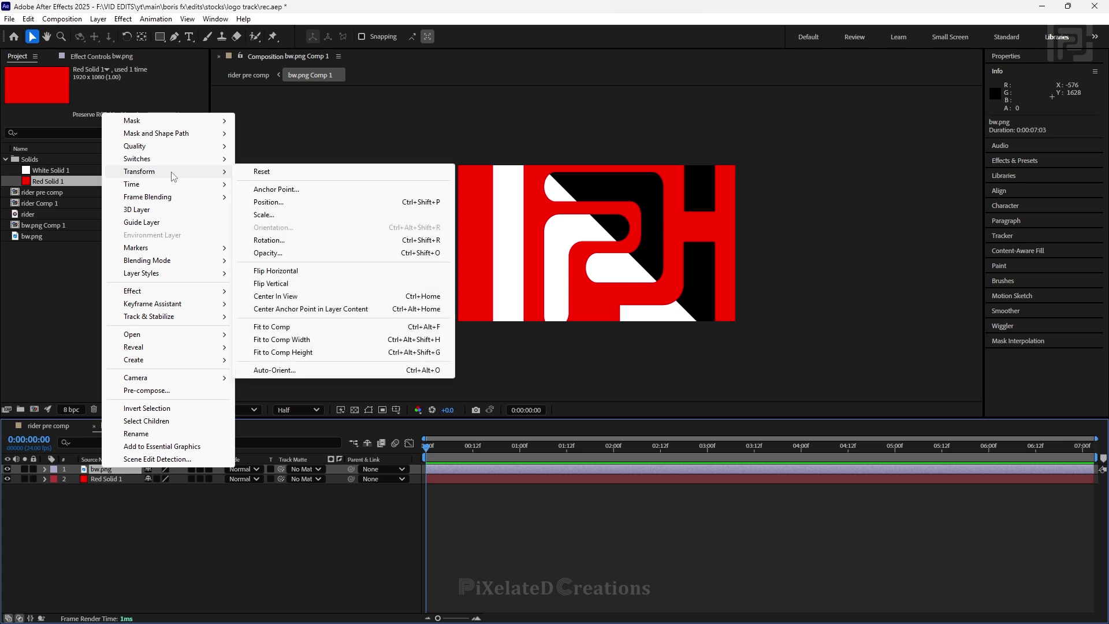
left_click(122, 512)
right_click(110, 470)
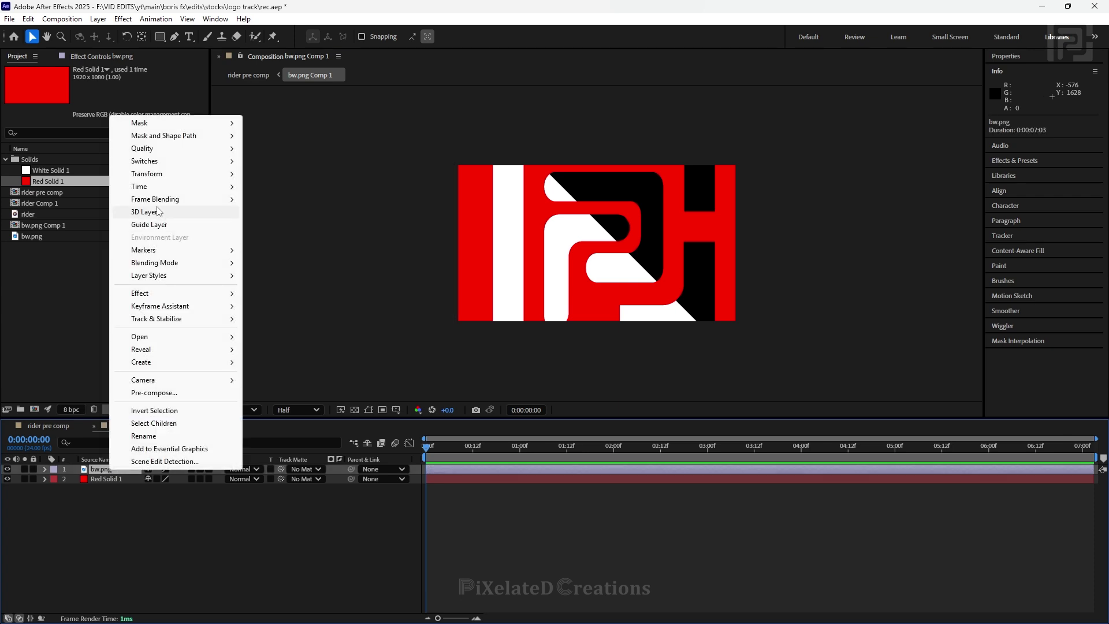
mouse_move(153, 174)
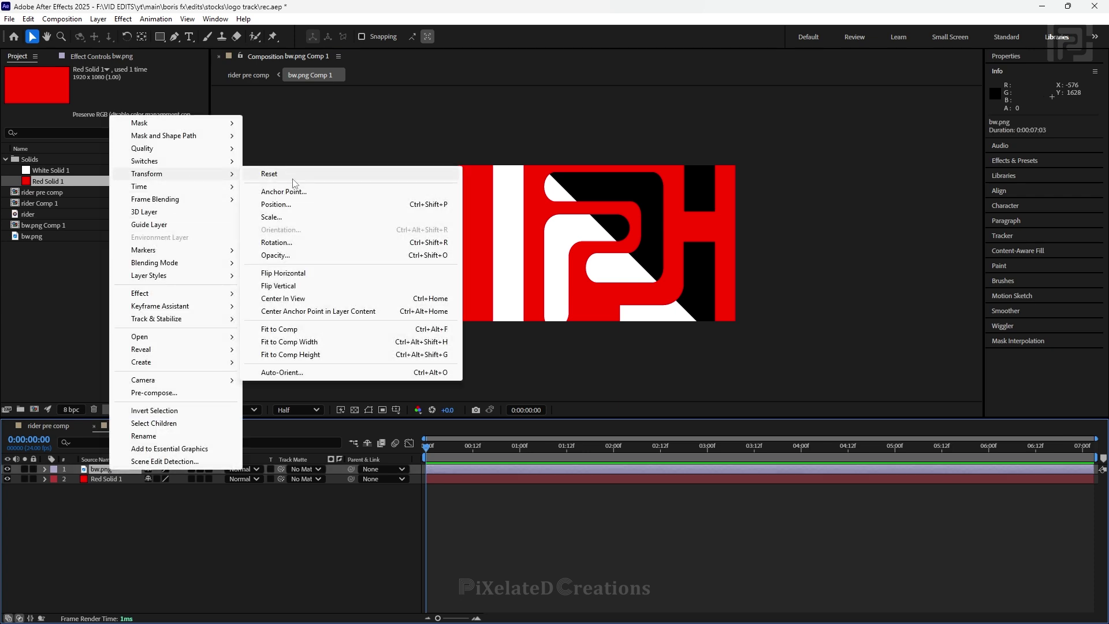
left_click(322, 334)
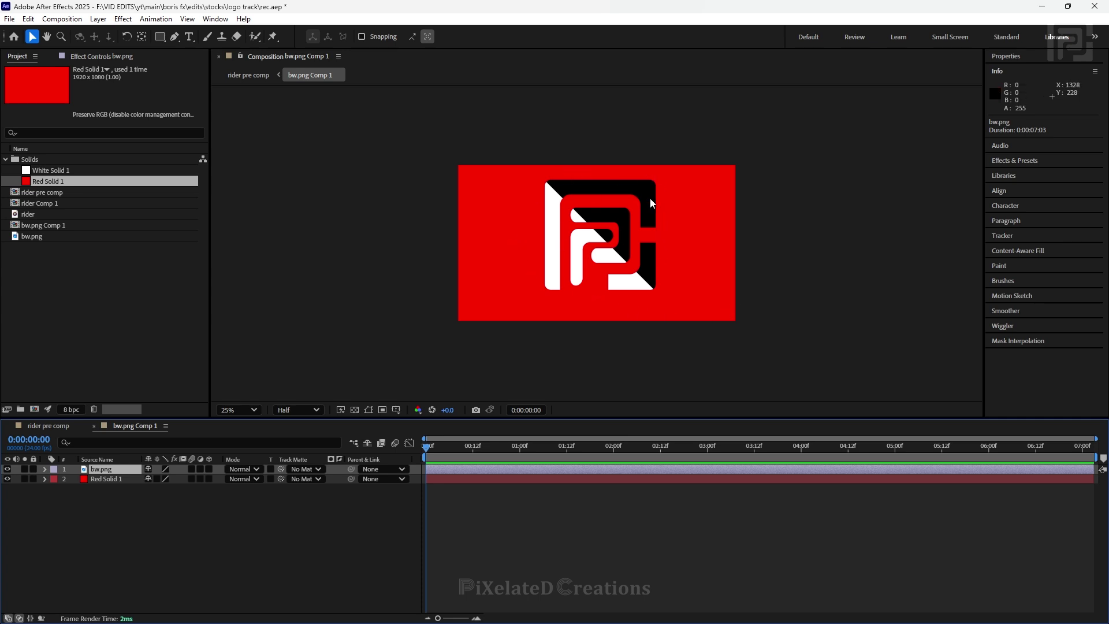
Stretch the bw.png logo to fill the composition, at a scale of about 125% wide by 69% high, and fine-tune its placement.
left_click(45, 469)
left_click(56, 479)
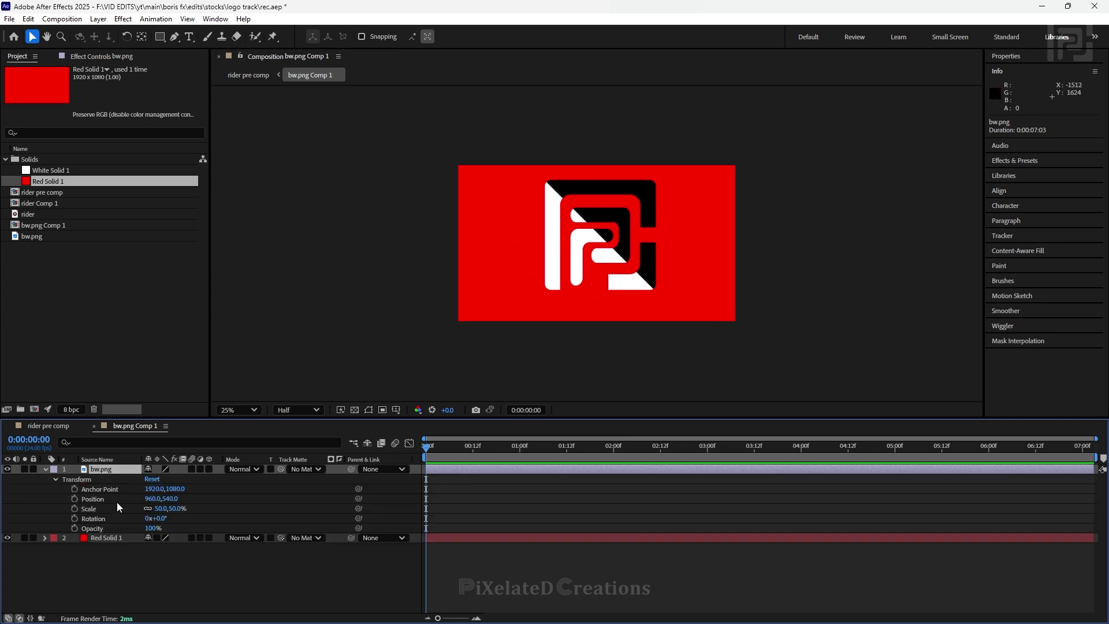
left_click_drag(162, 508, 196, 508)
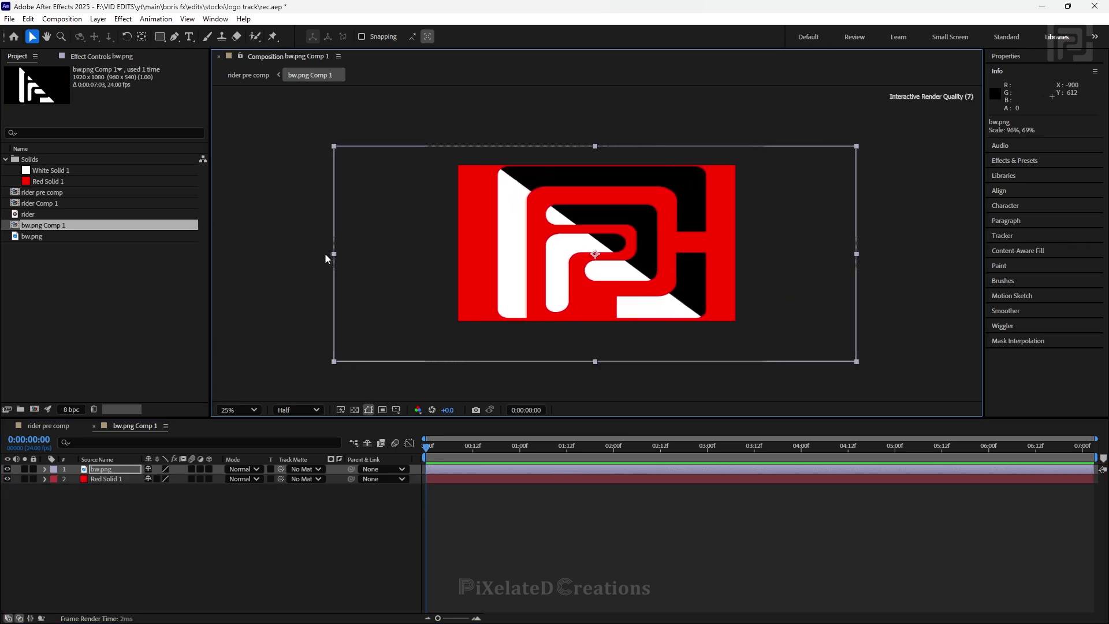
double_click(311, 259)
left_click(354, 56)
left_click_drag(265, 254, 245, 254)
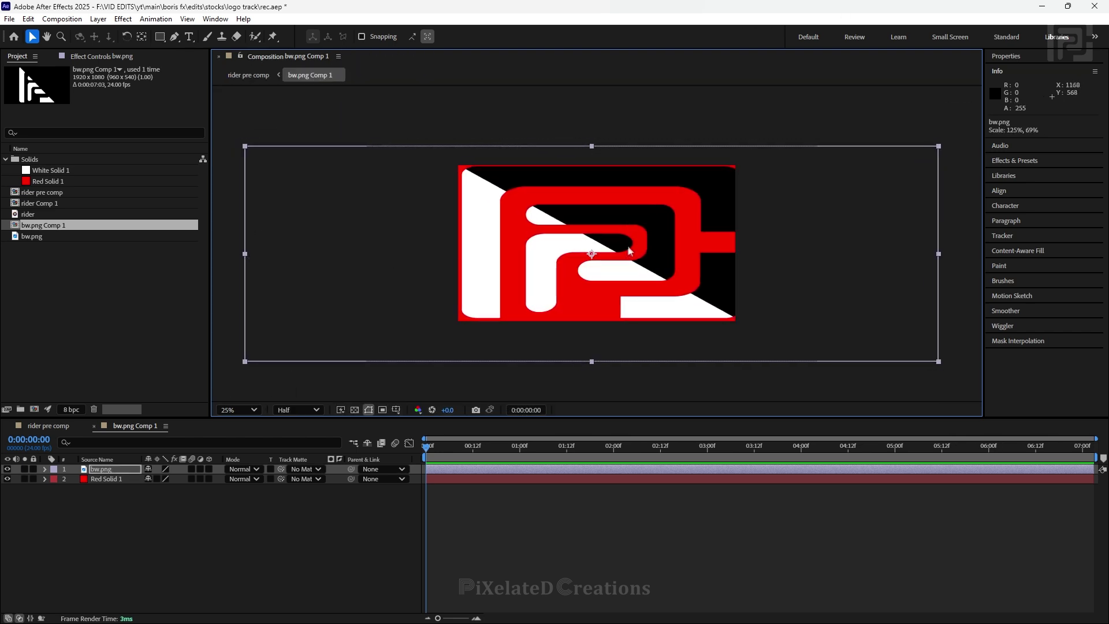
left_click_drag(468, 248, 464, 249)
left_click_drag(936, 255, 931, 254)
left_click(715, 370)
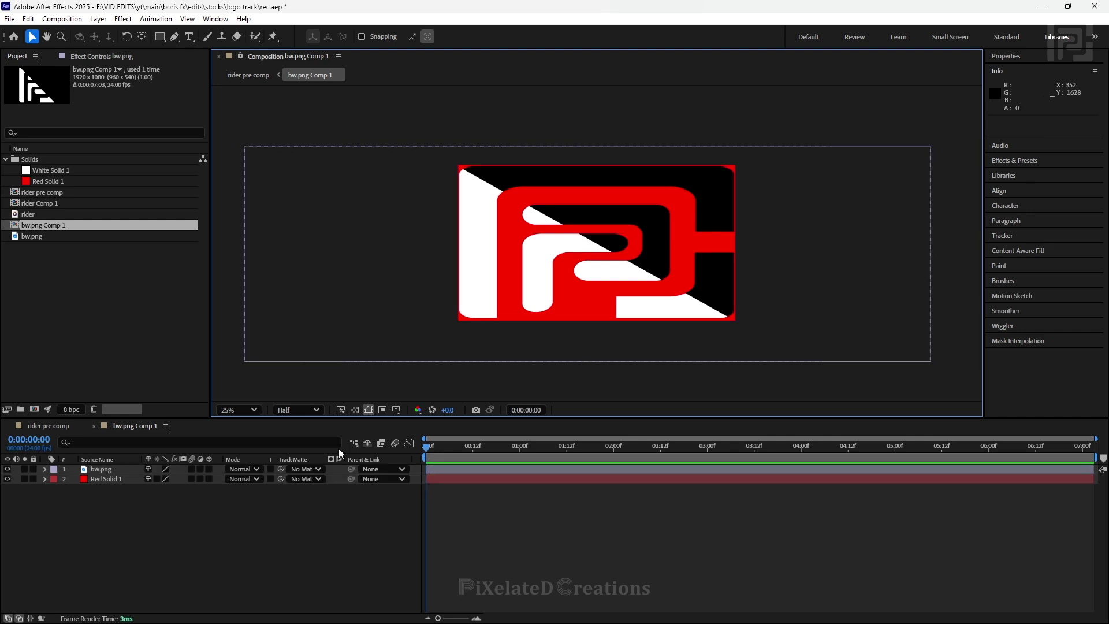
Hide Red Solid 1 in the logo composition, and hide the bw.png Comp 1 layer in rider pre comp.
left_click(9, 479)
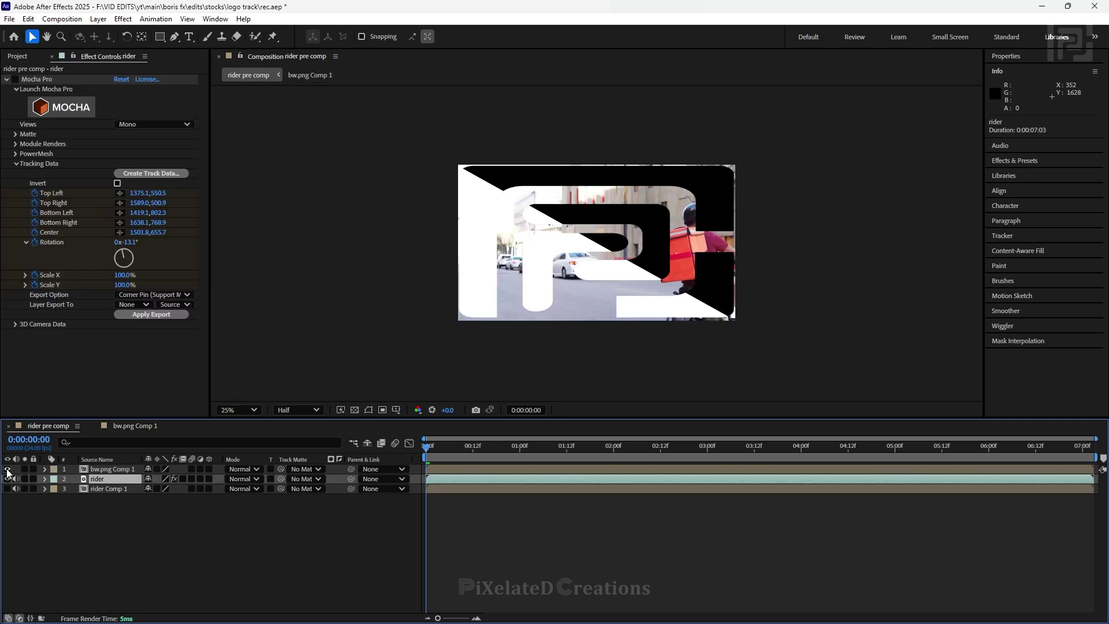
left_click(7, 469)
left_click(7, 469)
left_click(8, 469)
Apply the corner-pin tracking export to bw.png Comp 1, make that layer visible and scrub through the tracked logo.
left_click(133, 304)
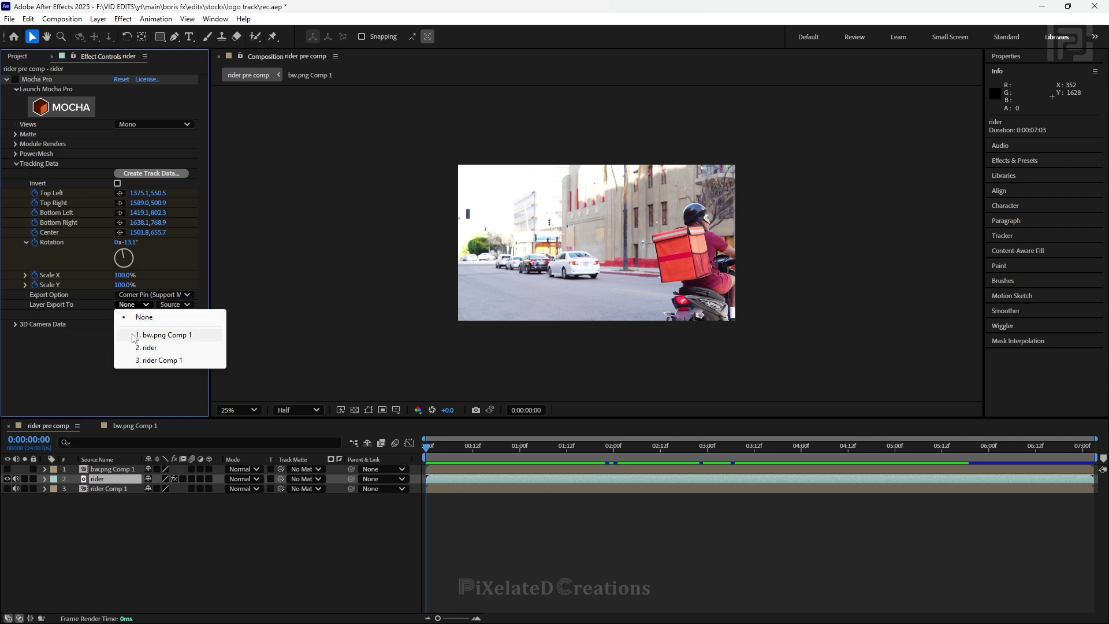
left_click(133, 335)
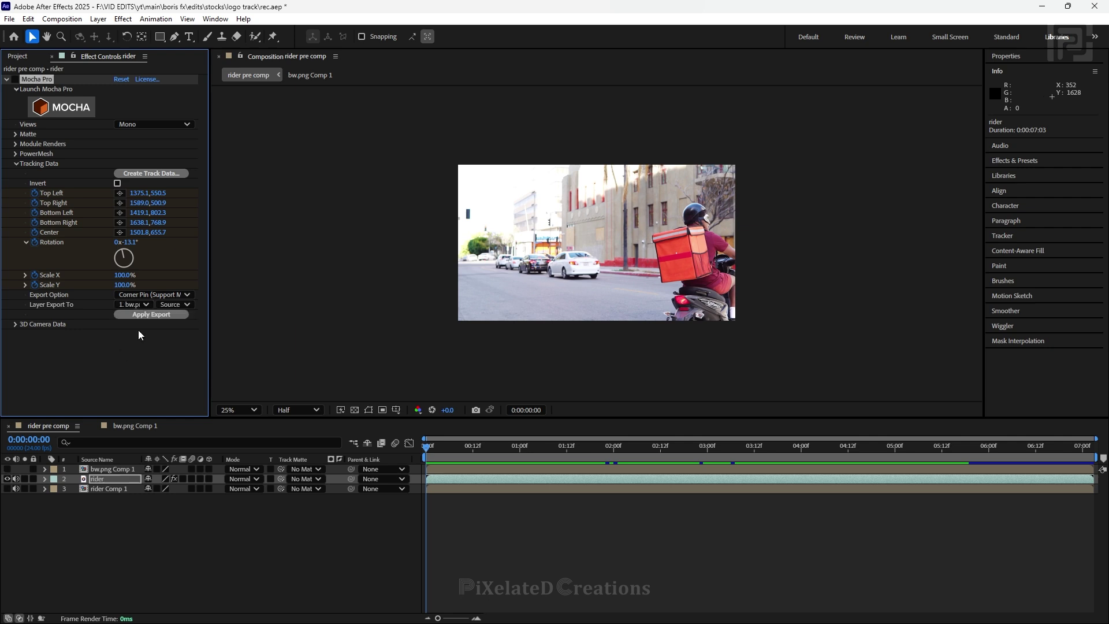
left_click(144, 315)
left_click(8, 470)
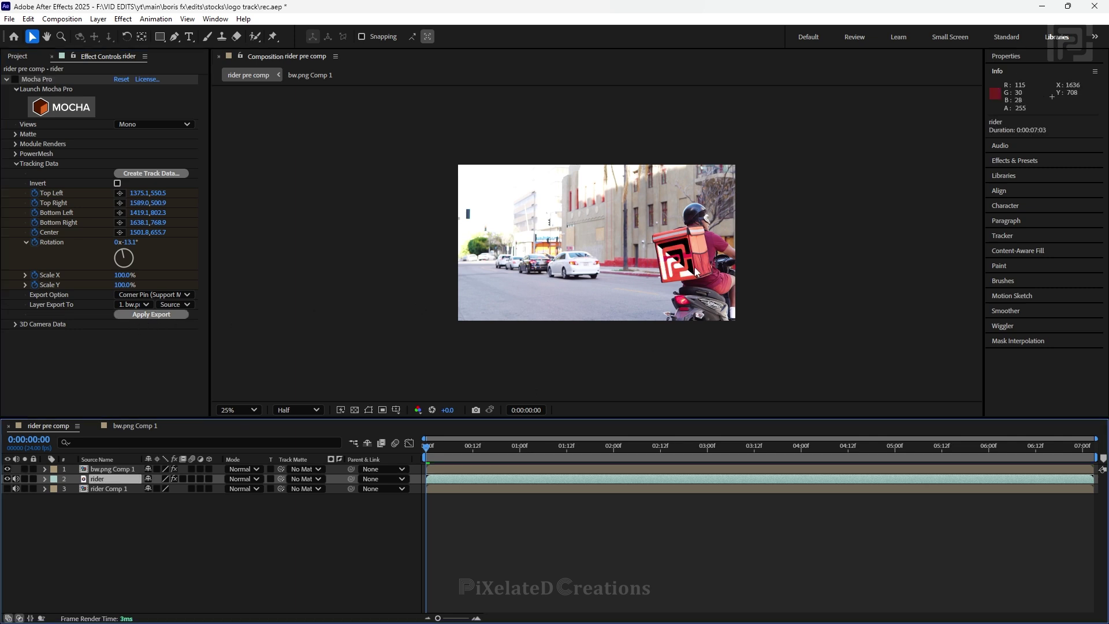
key("period")
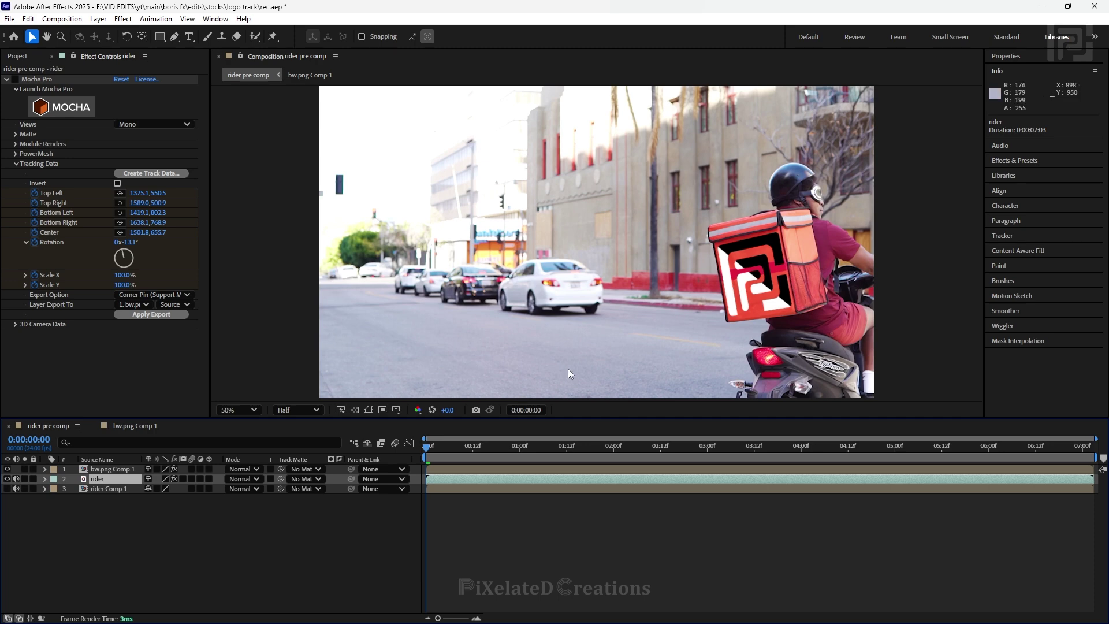
left_click_drag(447, 451, 411, 480)
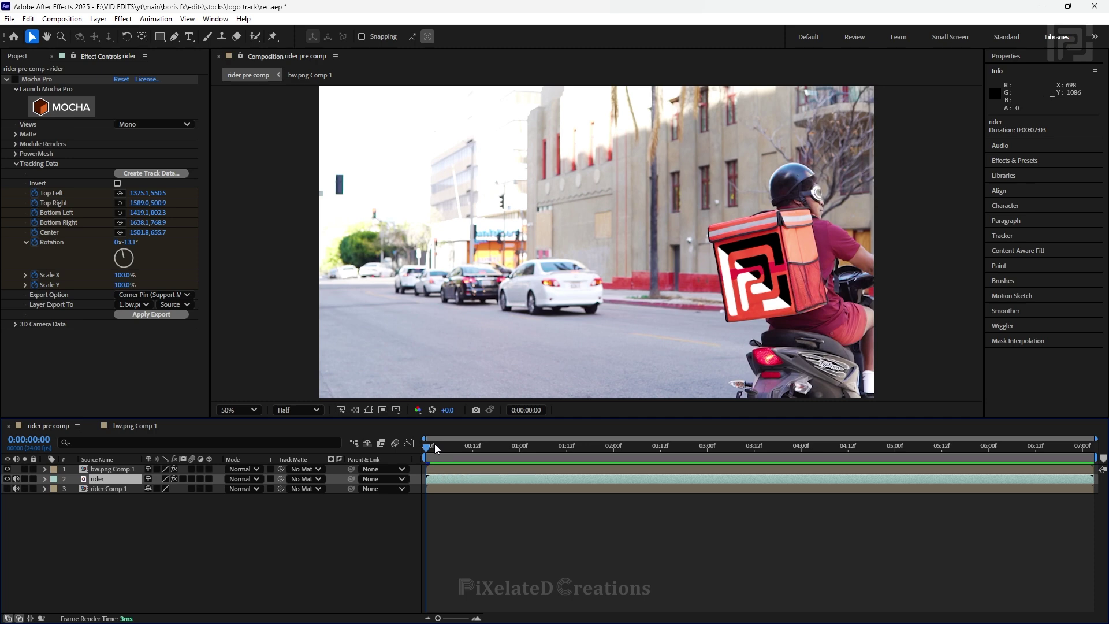
left_click_drag(435, 449, 412, 478)
Hide bw.png Comp 1 and move it directly below the rider layer.
left_click(7, 468)
left_click_drag(87, 469, 104, 490)
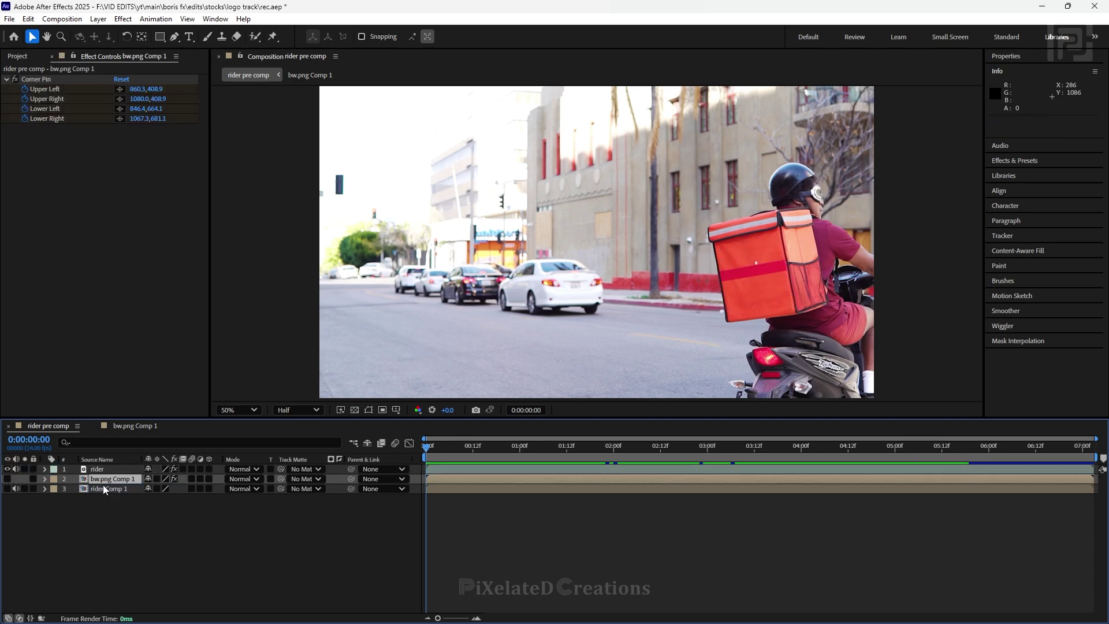
Re-enable the Mocha Pro effect on the rider layer and set the composition preview resolution to Full.
left_click(98, 469)
key("u")
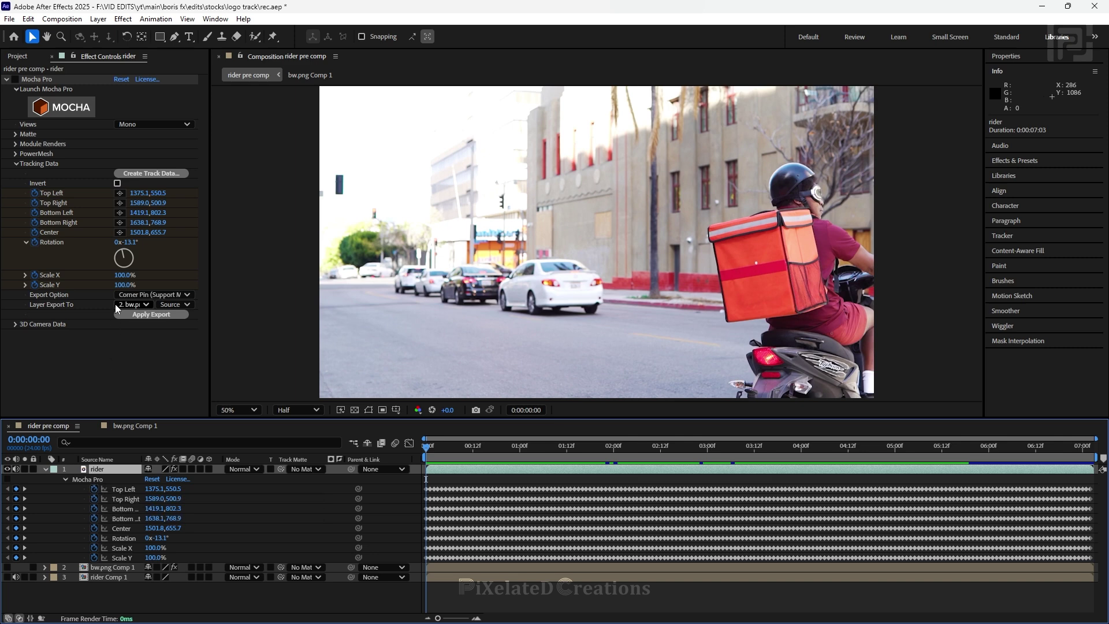
key("u")
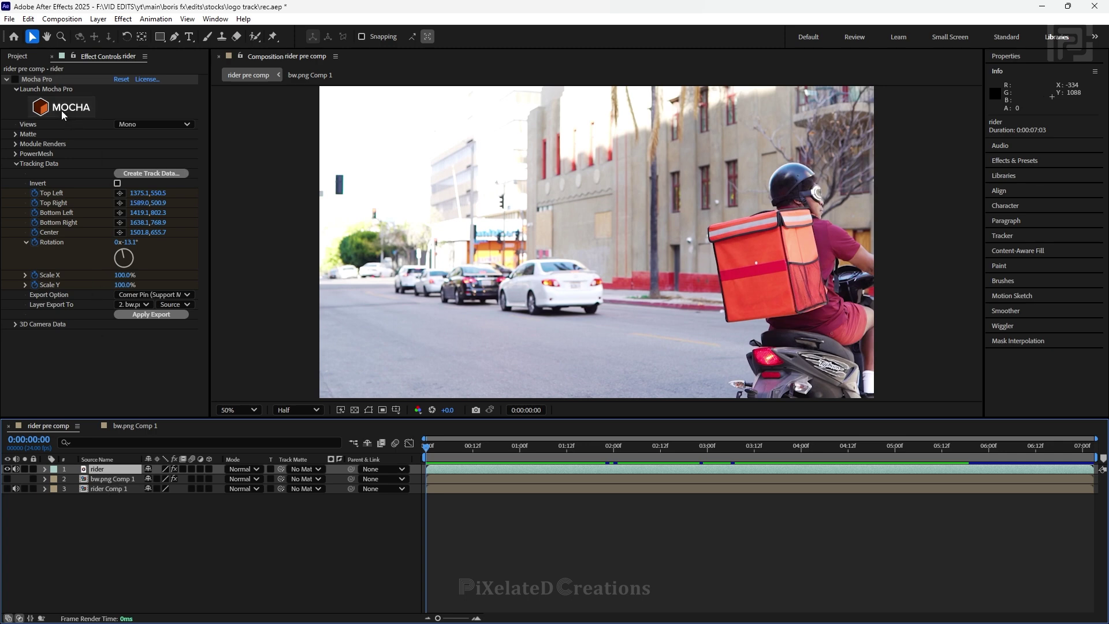
left_click(18, 83)
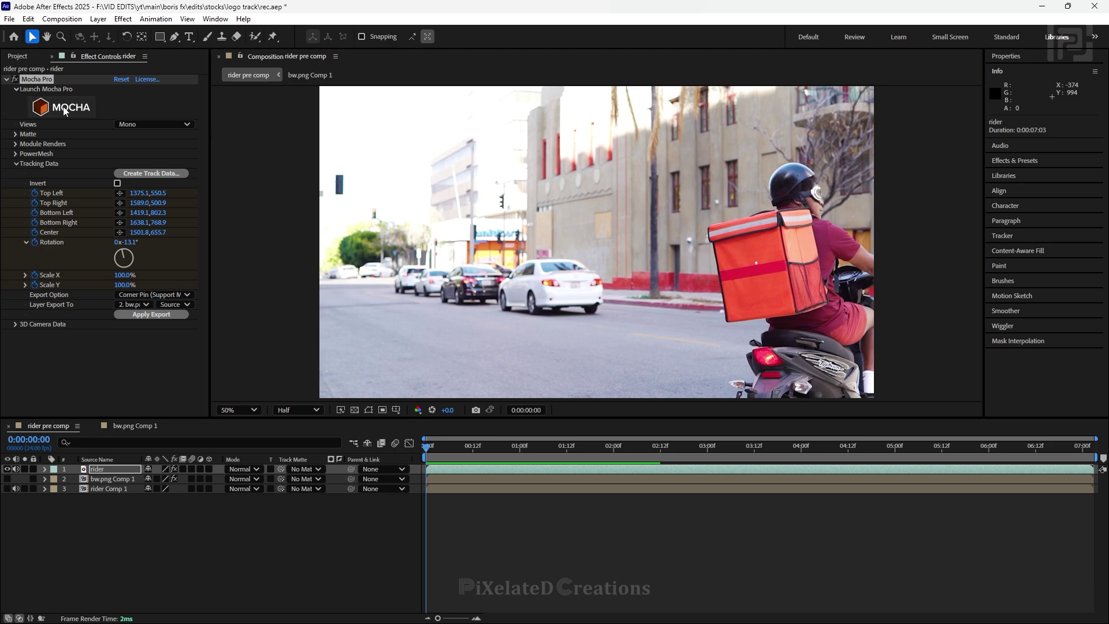
left_click(297, 410)
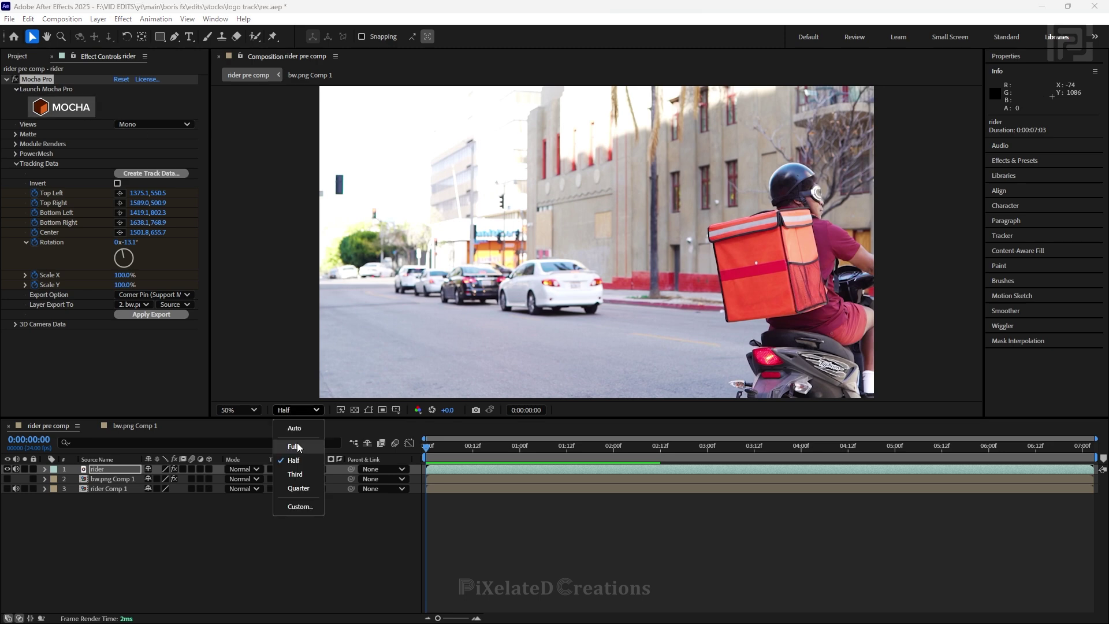
left_click(297, 446)
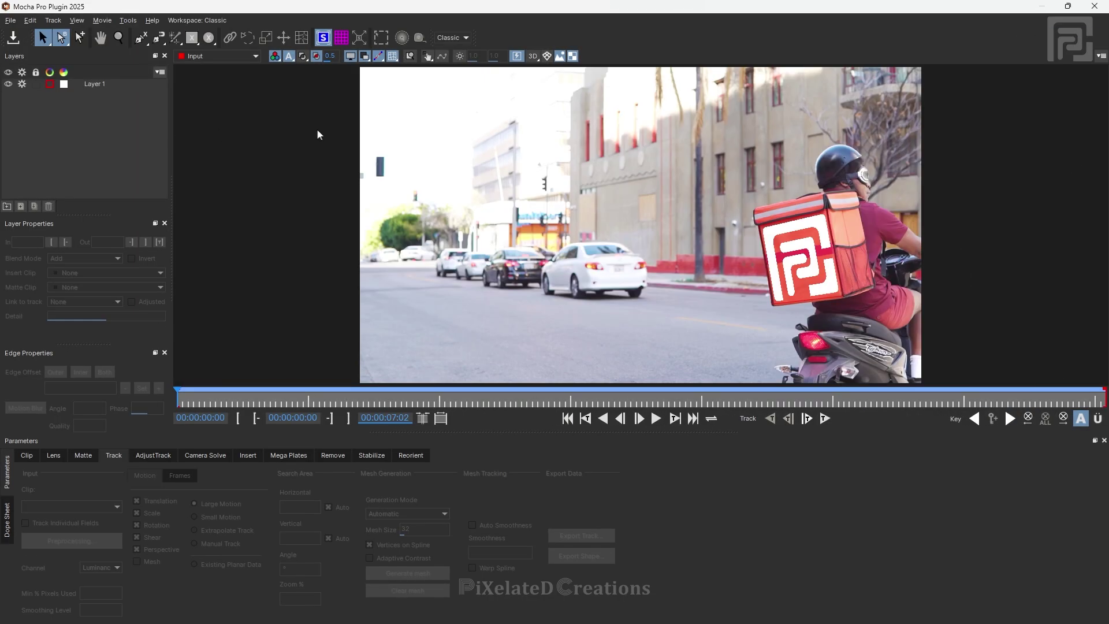
In Mocha Pro, set the insert clip of Layer 1 to None in the Insert module.
left_click(564, 397)
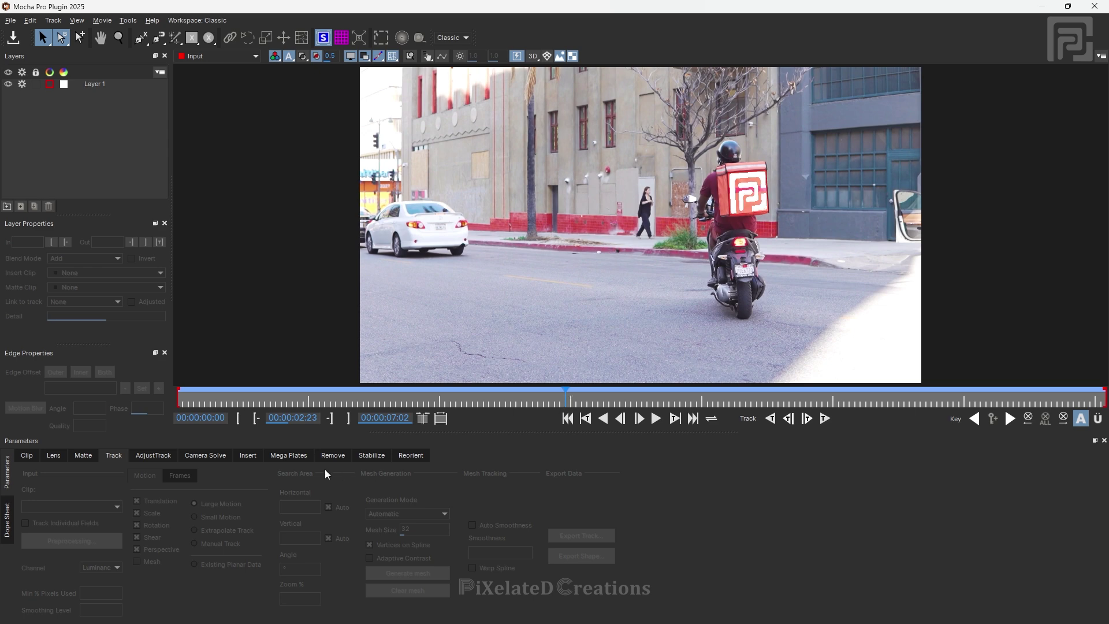
left_click(250, 460)
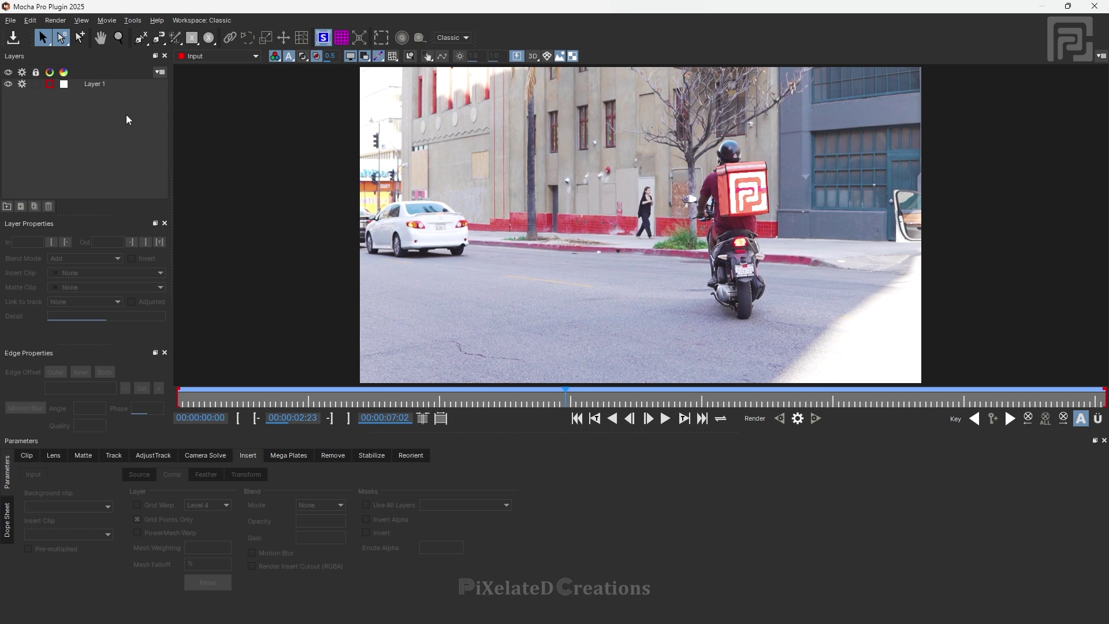
left_click(97, 87)
left_click(95, 536)
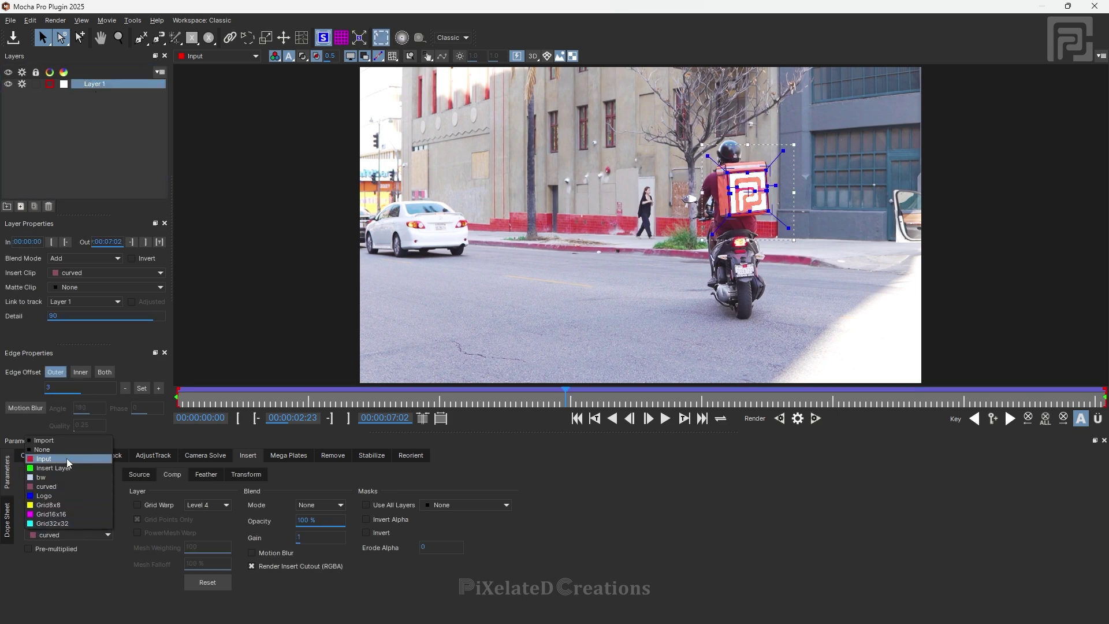
left_click(67, 452)
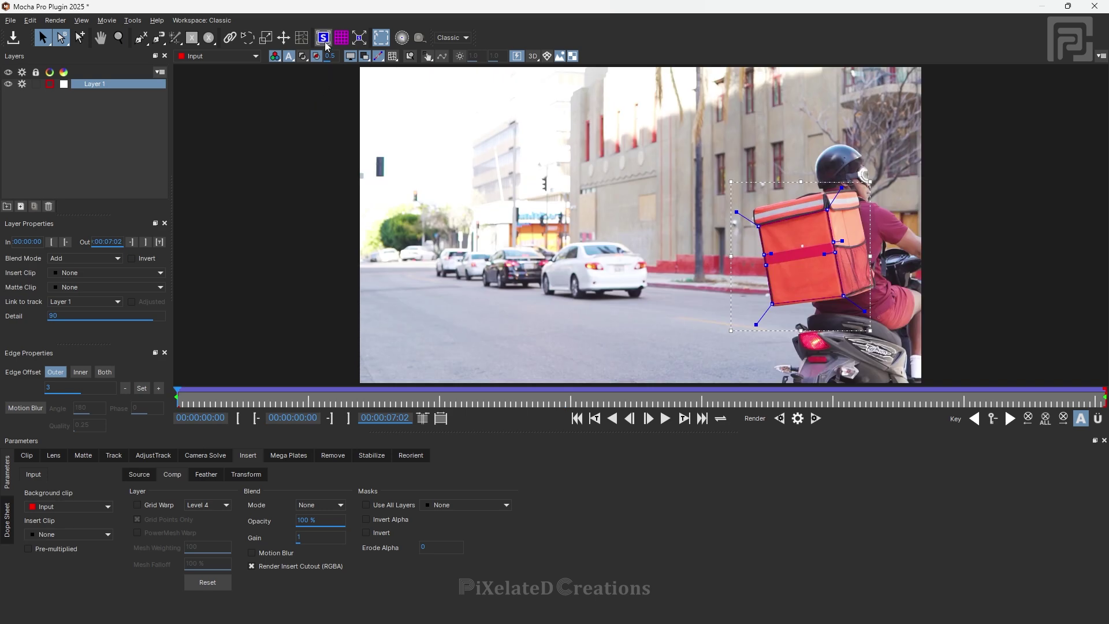
Enable Mesh tracking for Layer 1 on the bag's front face, using the Automatic mesh generation mode.
scroll(773, 254, "up", 1)
left_click_drag(797, 280, 569, 222)
scroll(580, 229, "up", 4)
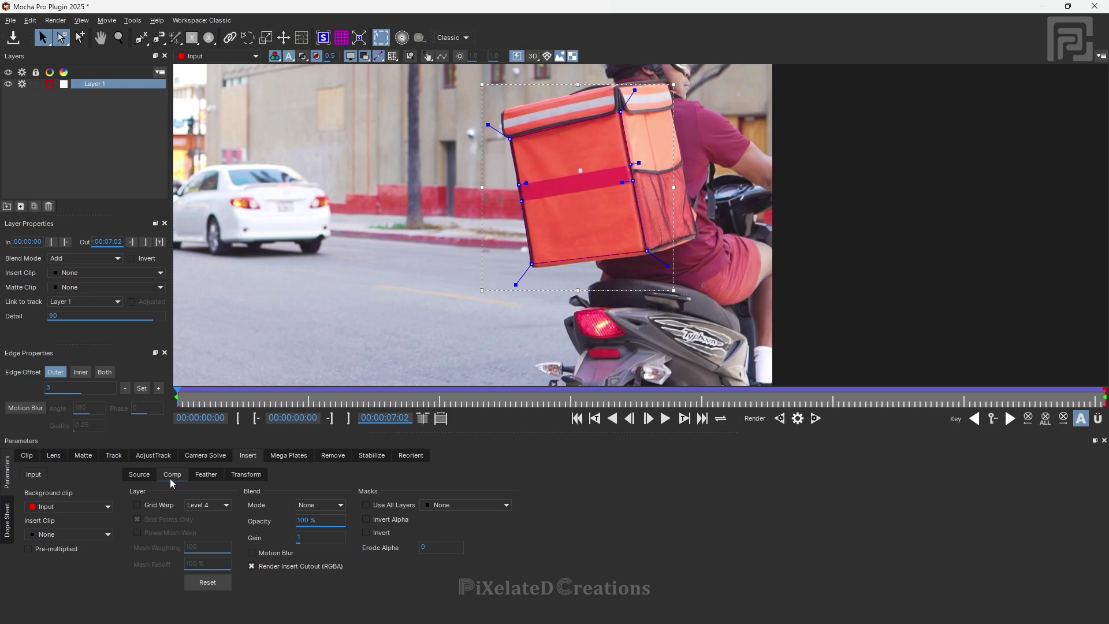
left_click(121, 461)
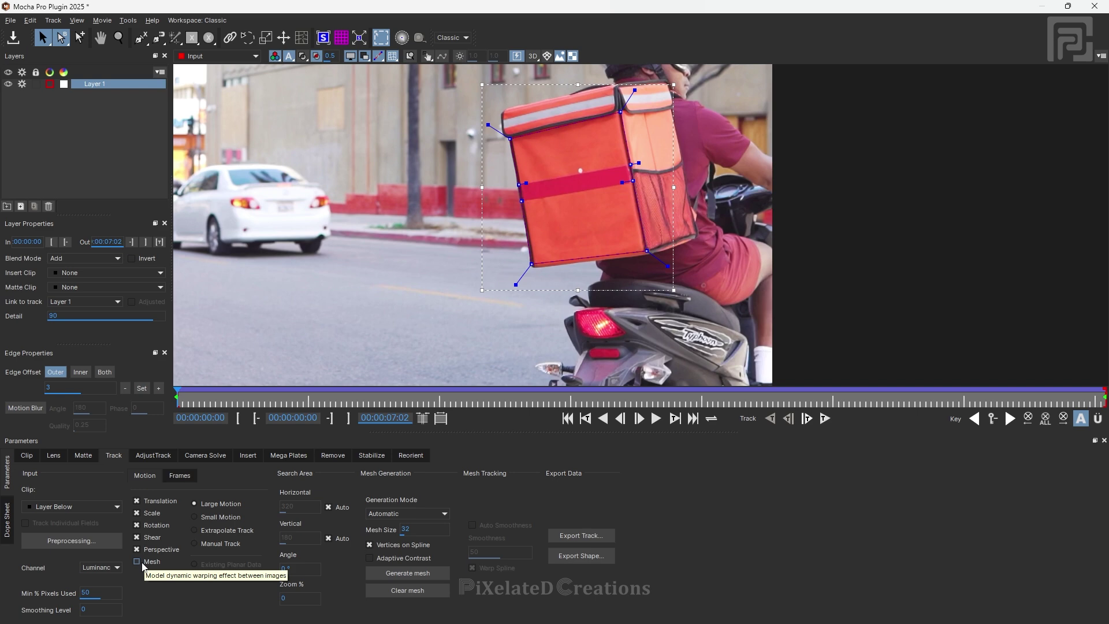
left_click(142, 563)
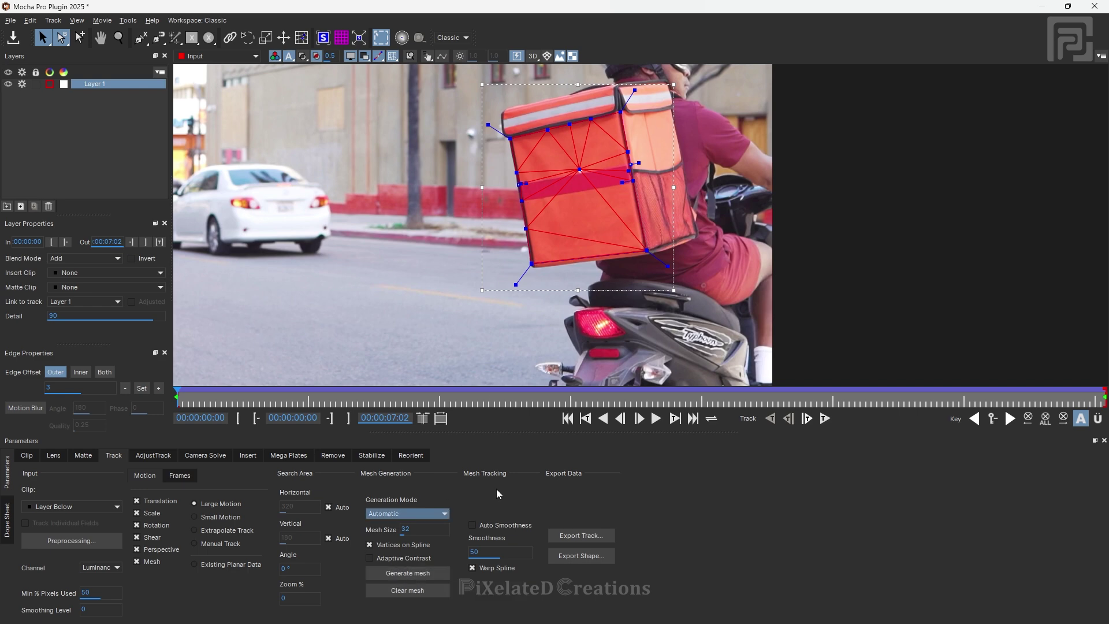
Generate a Uniform mesh with mesh size 32 over the bag, clearing and regenerating it once.
left_click(442, 515)
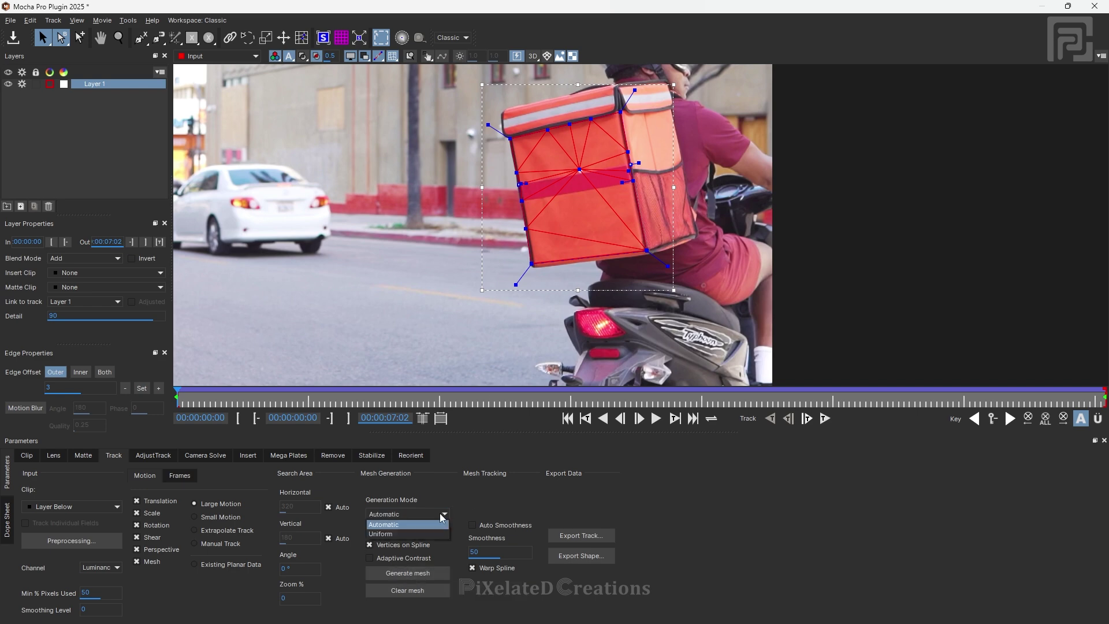
left_click(407, 522)
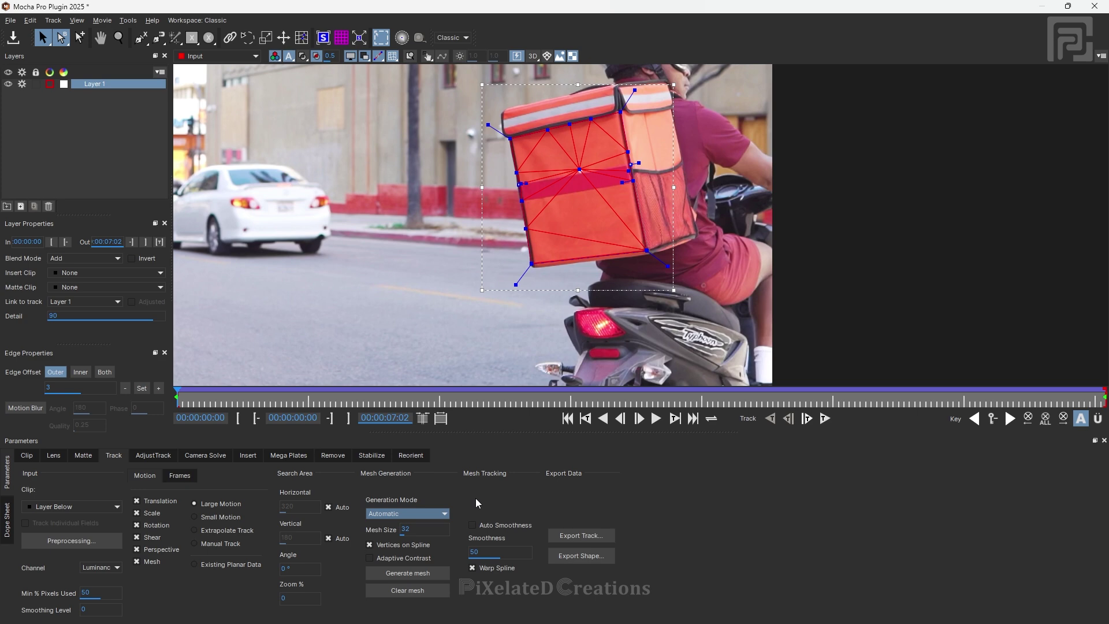
left_click(427, 513)
left_click(407, 536)
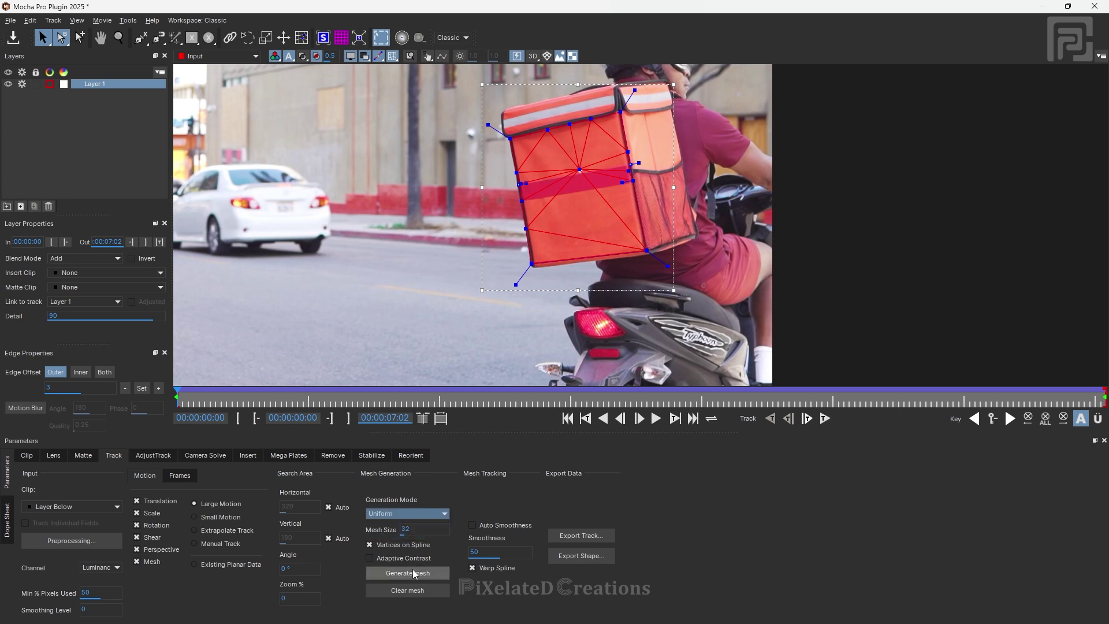
left_click(418, 576)
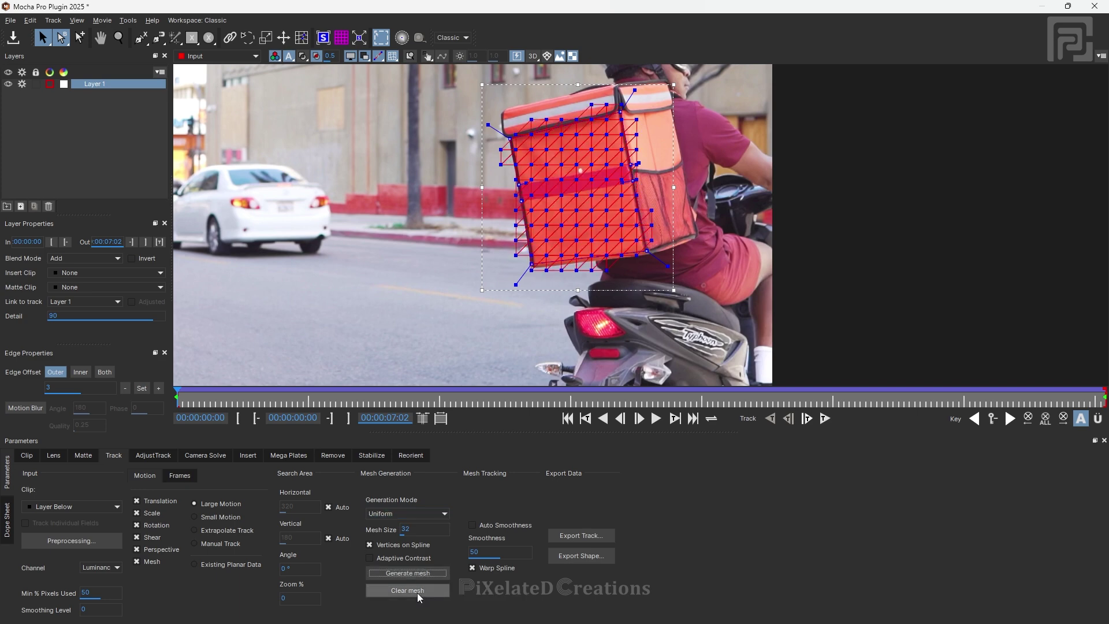
left_click(418, 592)
left_click(422, 574)
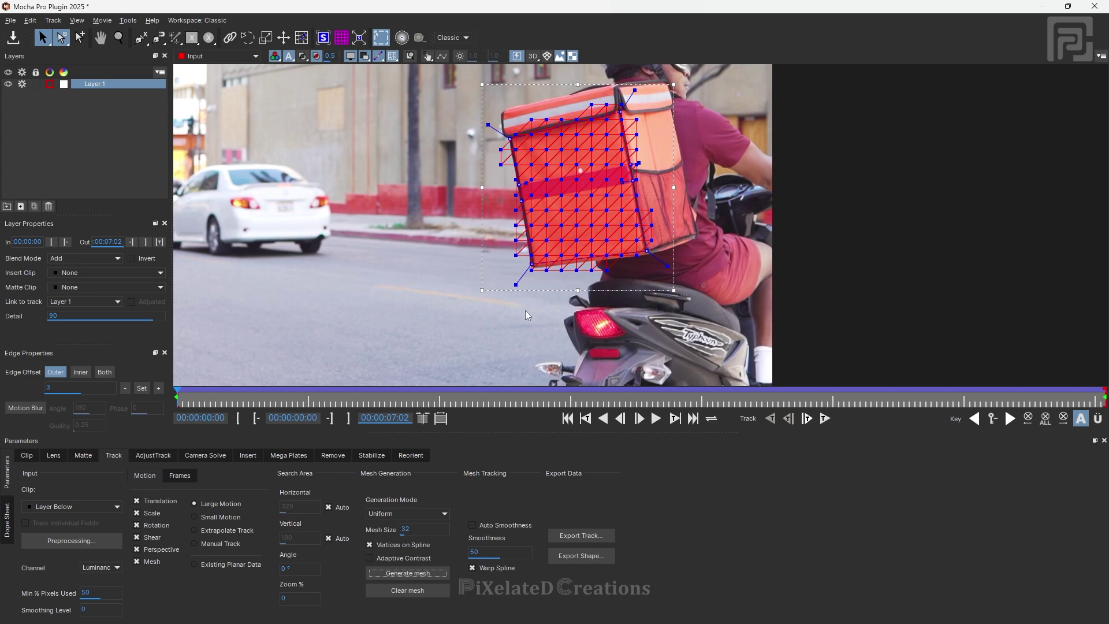
Set the mesh generation mode to Automatic, clear the uniform mesh and generate a new one on the bag.
left_click(439, 514)
left_click(436, 534)
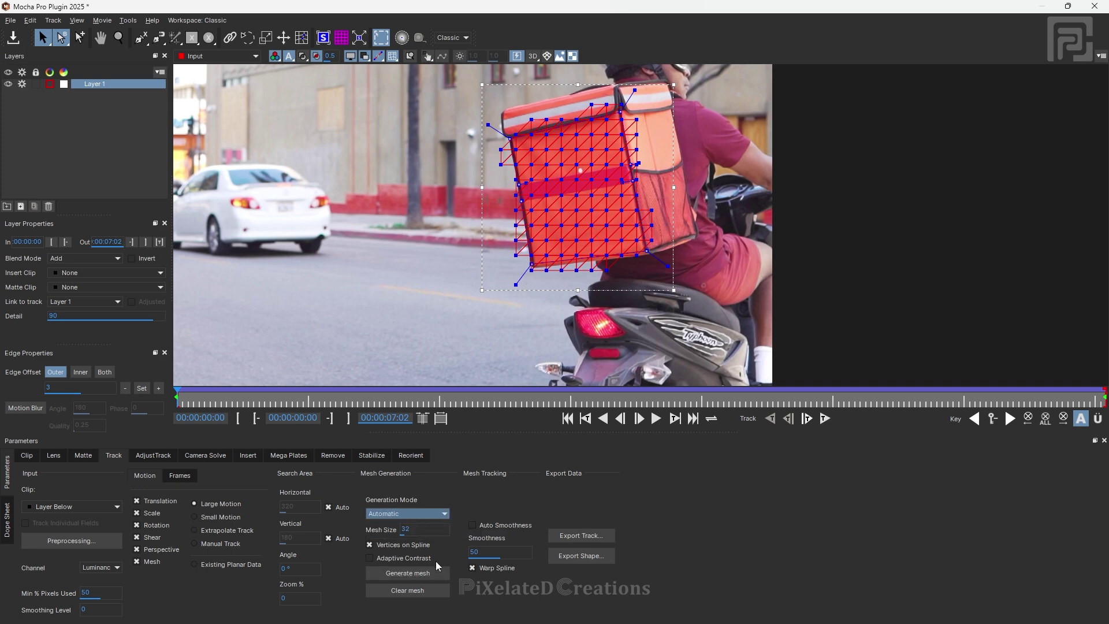
left_click(435, 593)
left_click(413, 572)
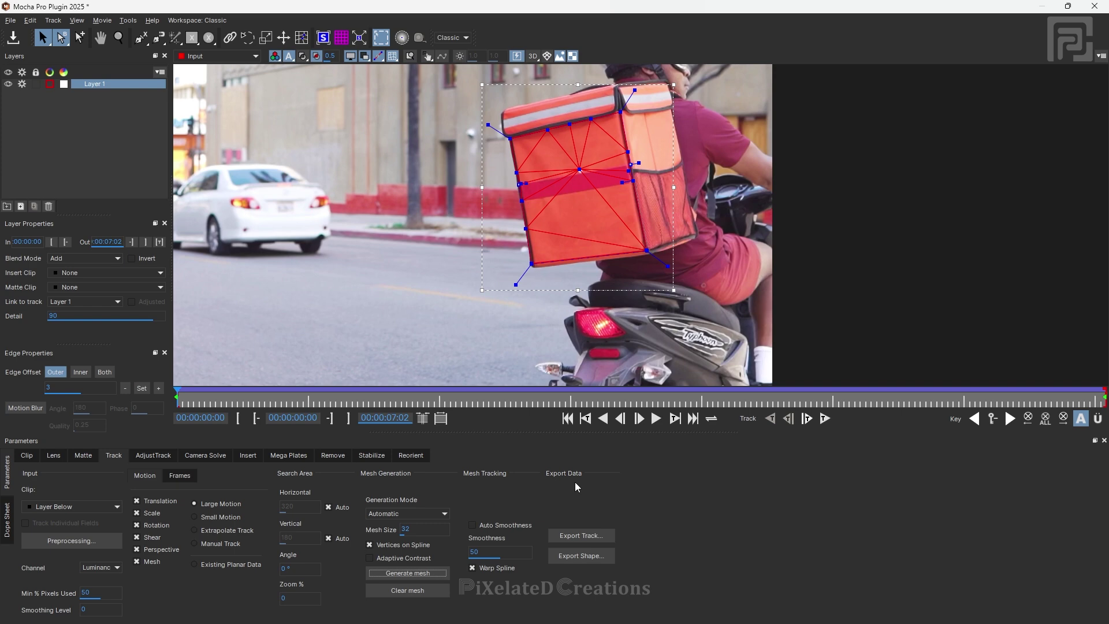
Clear and regenerate the Automatic mesh on the bag's front face, and track the layer forward through the whole clip.
scroll(448, 190, "down", 5)
left_click_drag(444, 199, 467, 216)
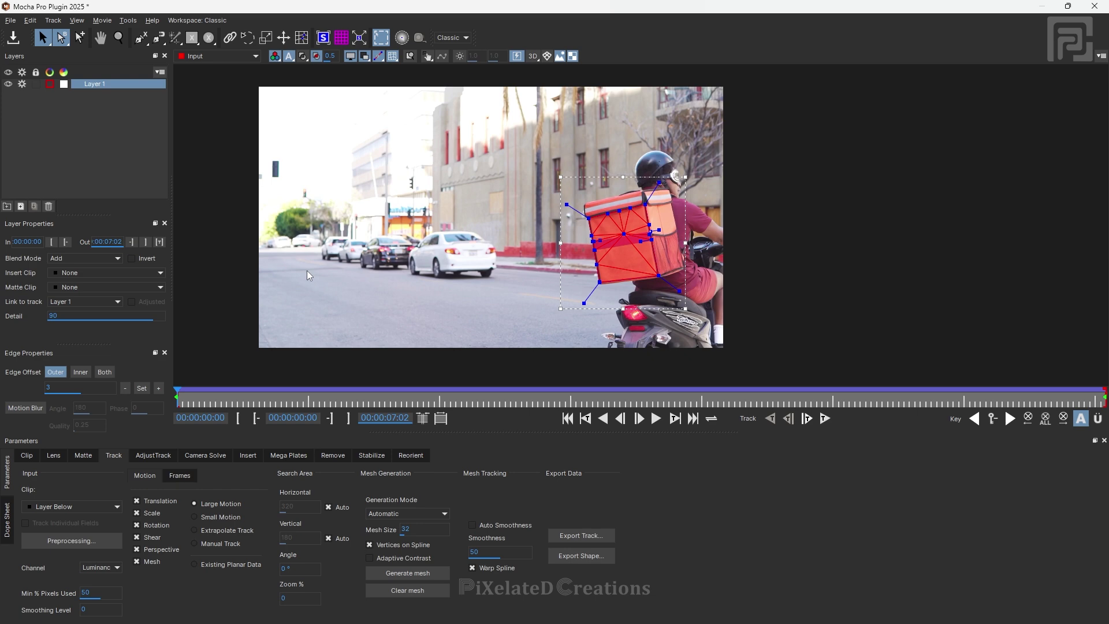
scroll(669, 262, "up", 3)
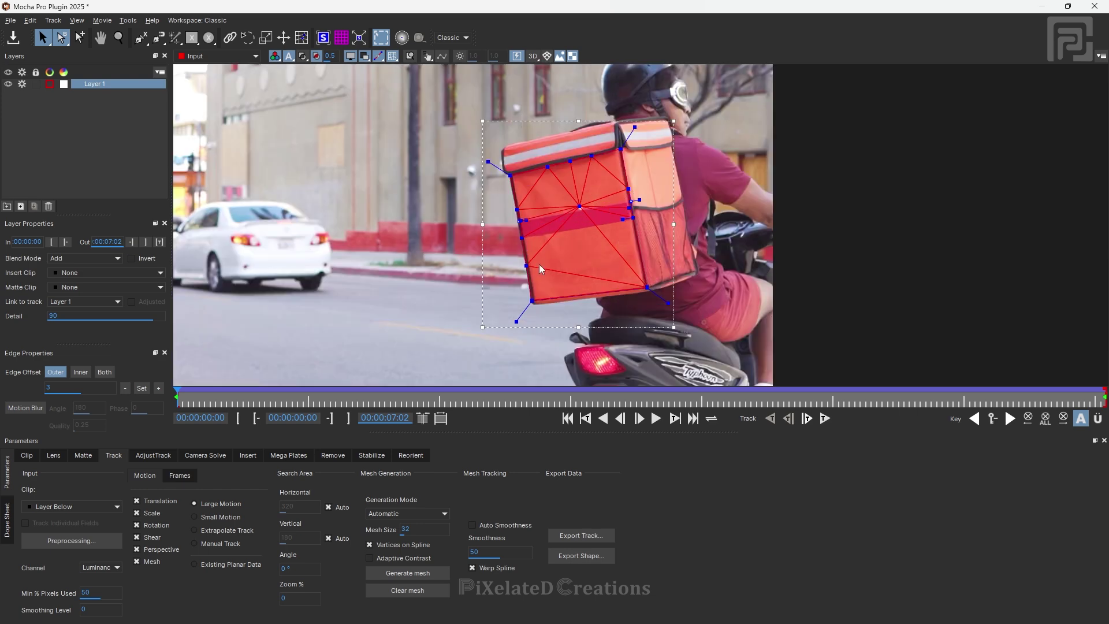
left_click(426, 517)
left_click(402, 526)
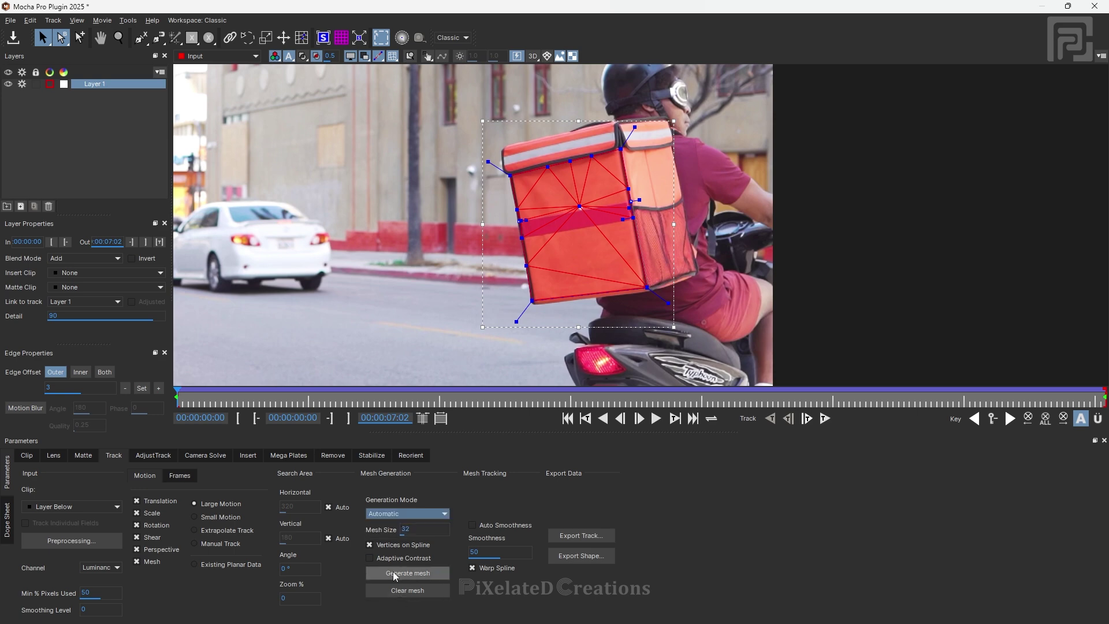
left_click(424, 592)
left_click(421, 575)
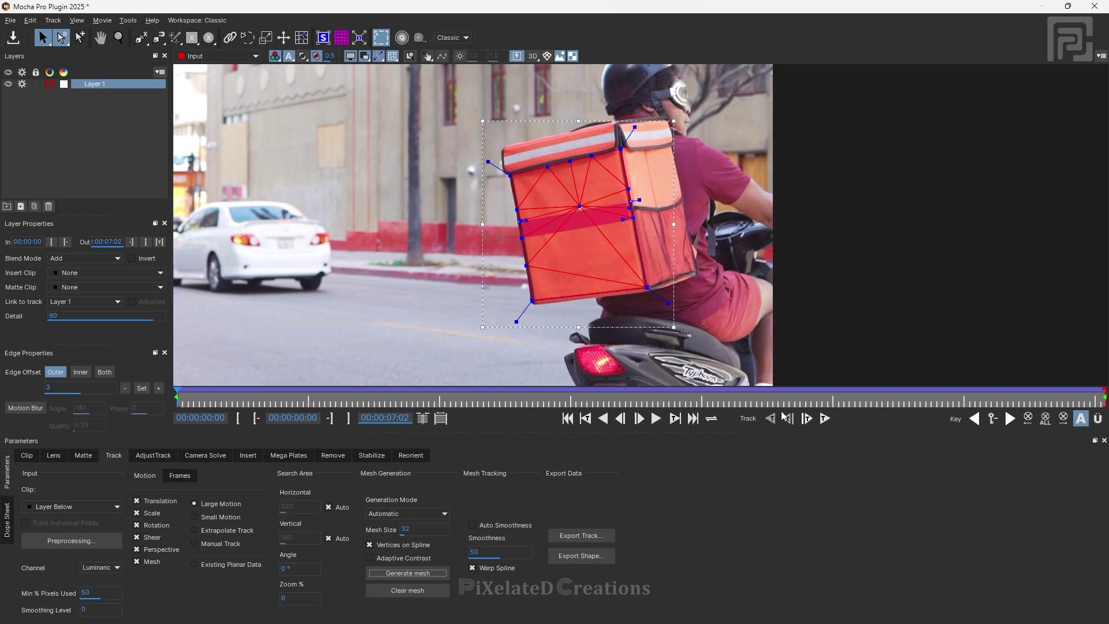
left_click(825, 419)
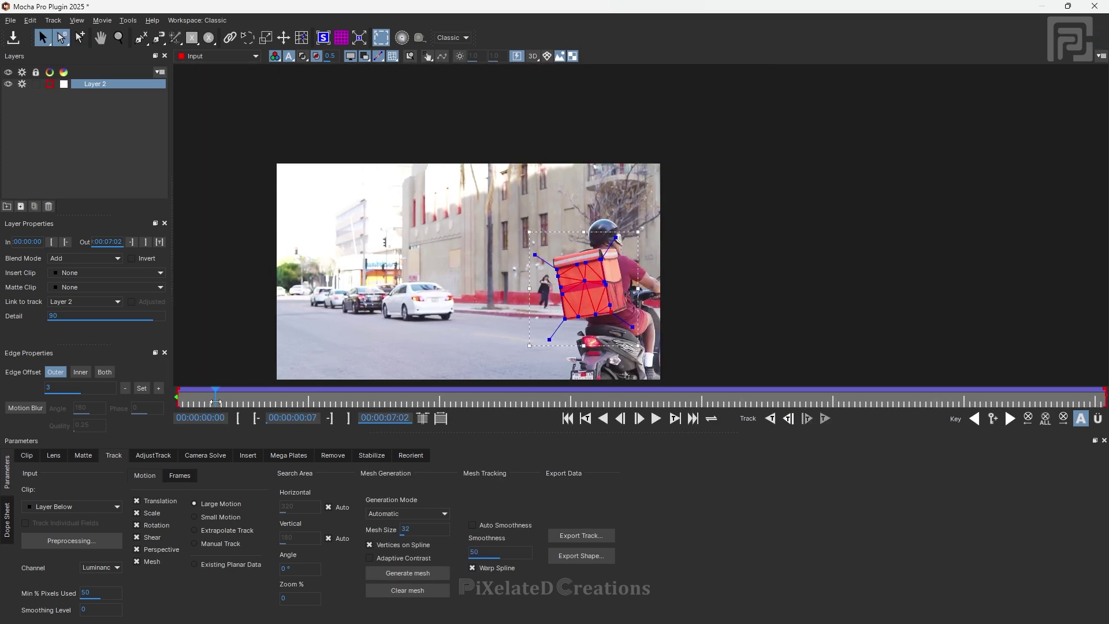
left_click_drag(214, 402, 1103, 403)
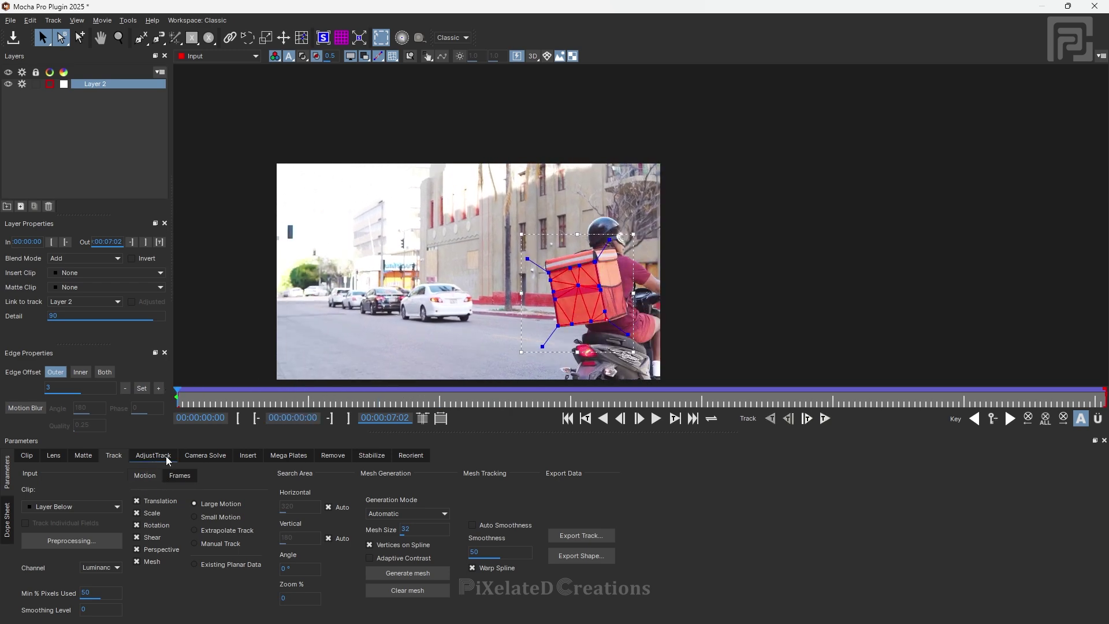
Enable Mesh Warp in the Stabilize module, fit the planar surface to the full frame, and close Mocha Pro to return to After Effects.
left_click(372, 456)
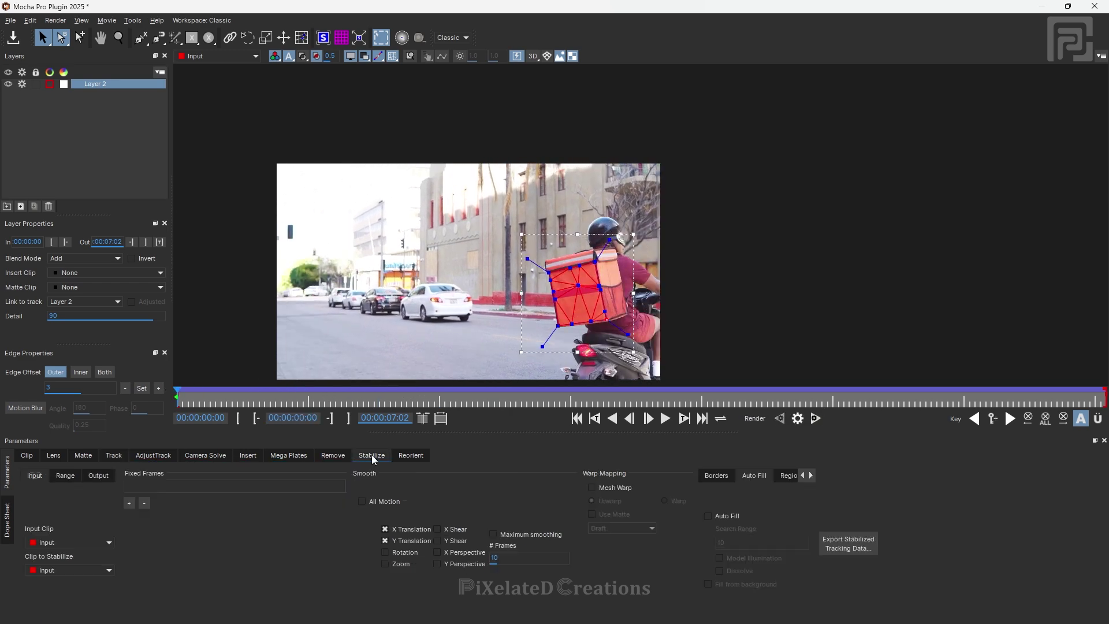
left_click(592, 488)
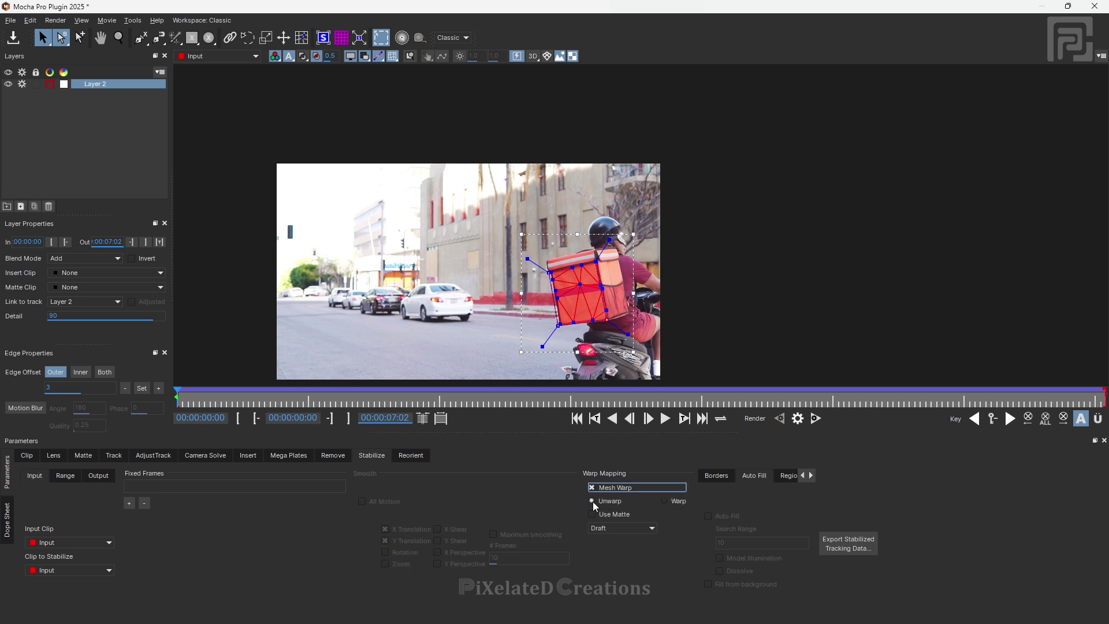
left_click(326, 40)
left_click(363, 42)
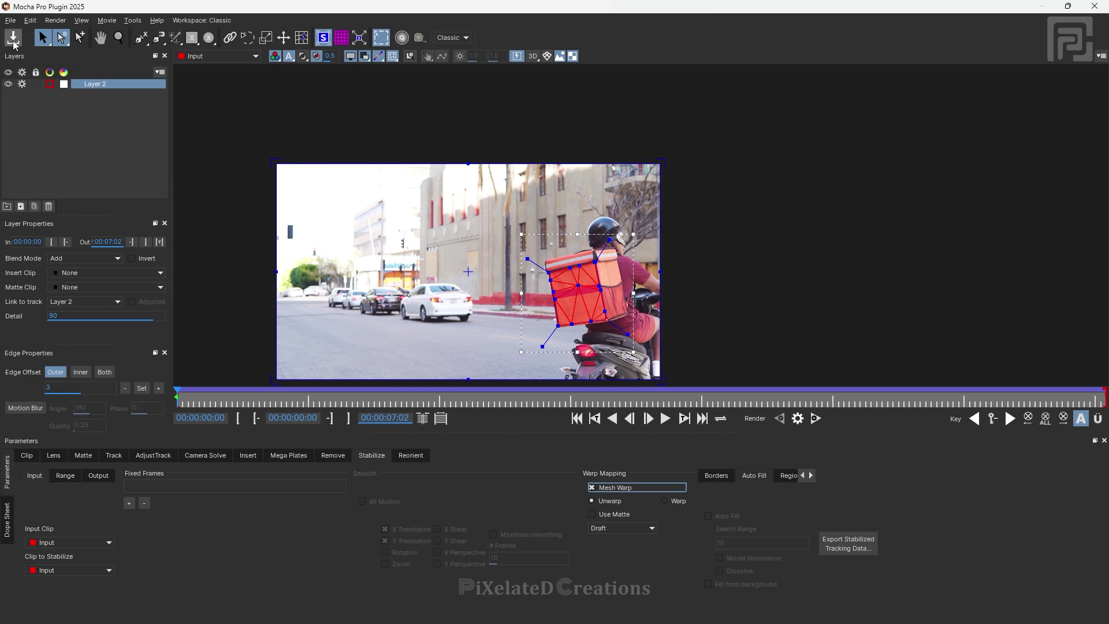
left_click(1098, 5)
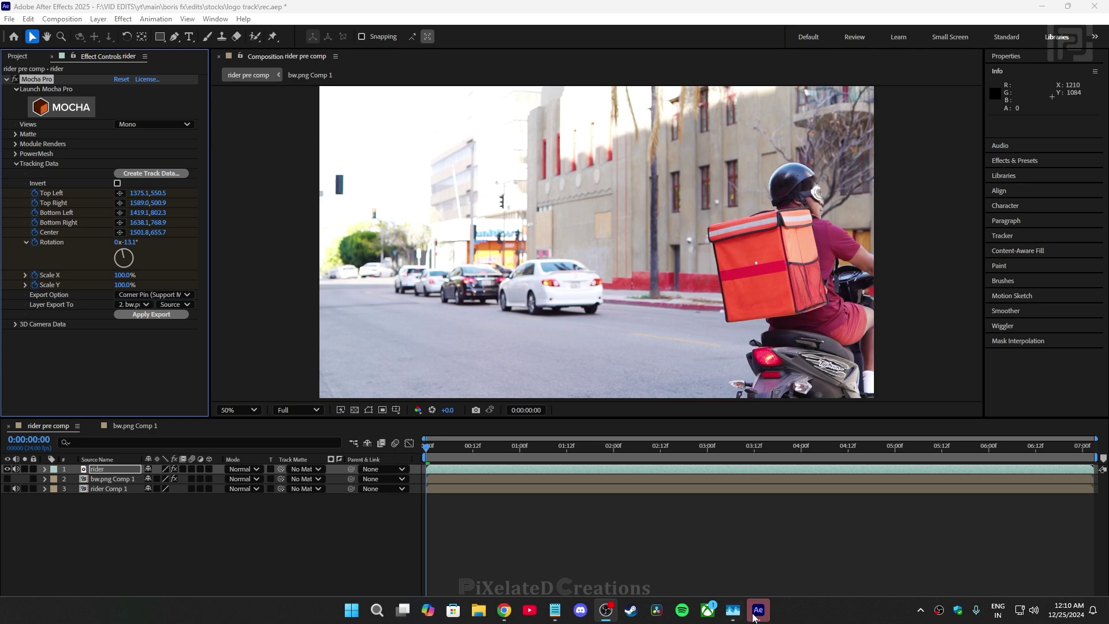
Remove all keyframes from the rider layer's Mocha Pro tracking data, from Top Left through Scale Y.
left_click(97, 469)
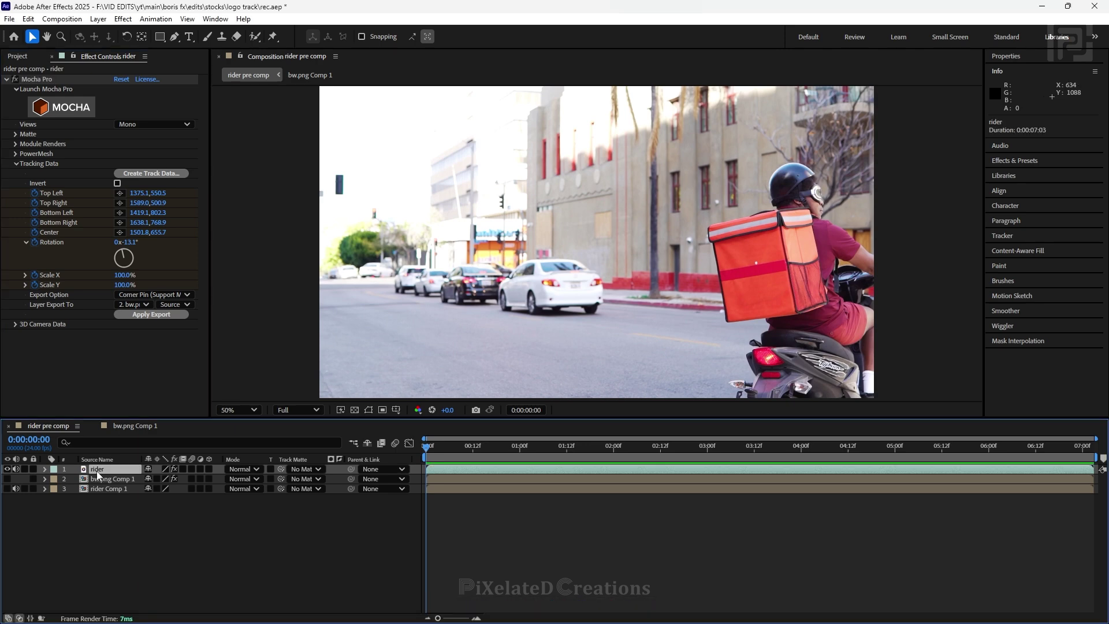
key("u")
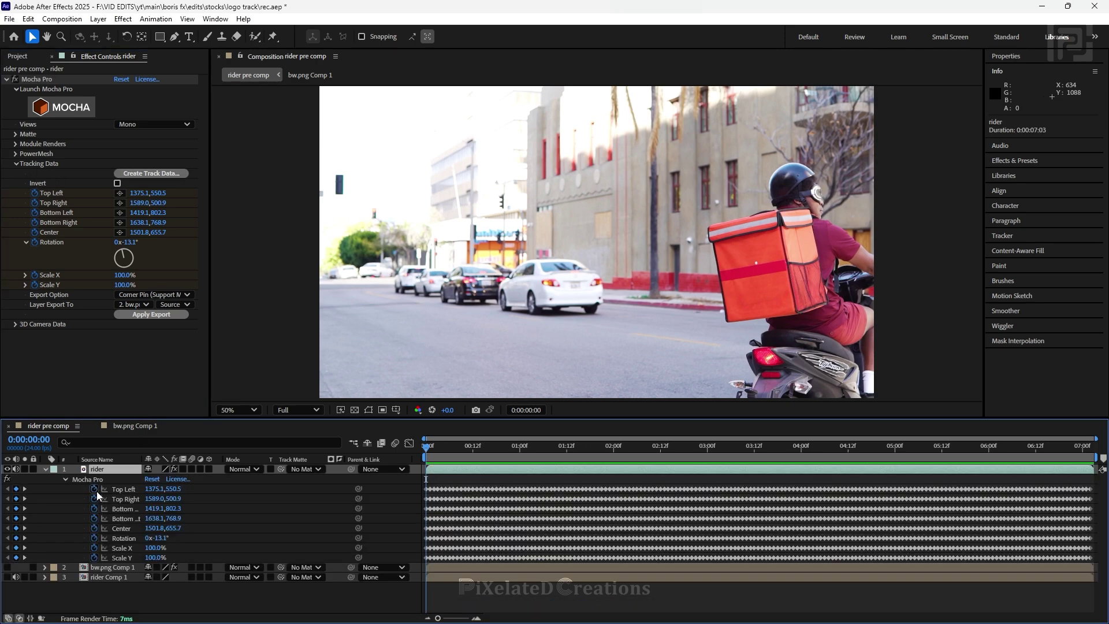
left_click(93, 489)
left_click(94, 498)
left_click(94, 509)
left_click(94, 518)
left_click(94, 528)
left_click(94, 538)
left_click(94, 547)
left_click(94, 557)
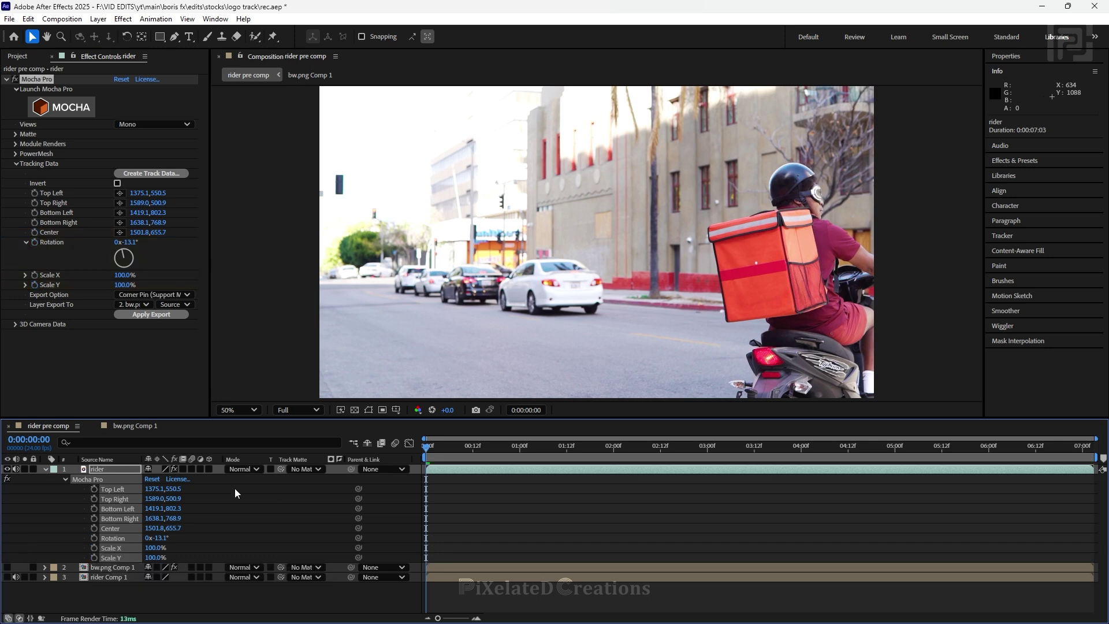
left_click(65, 479)
left_click(46, 469)
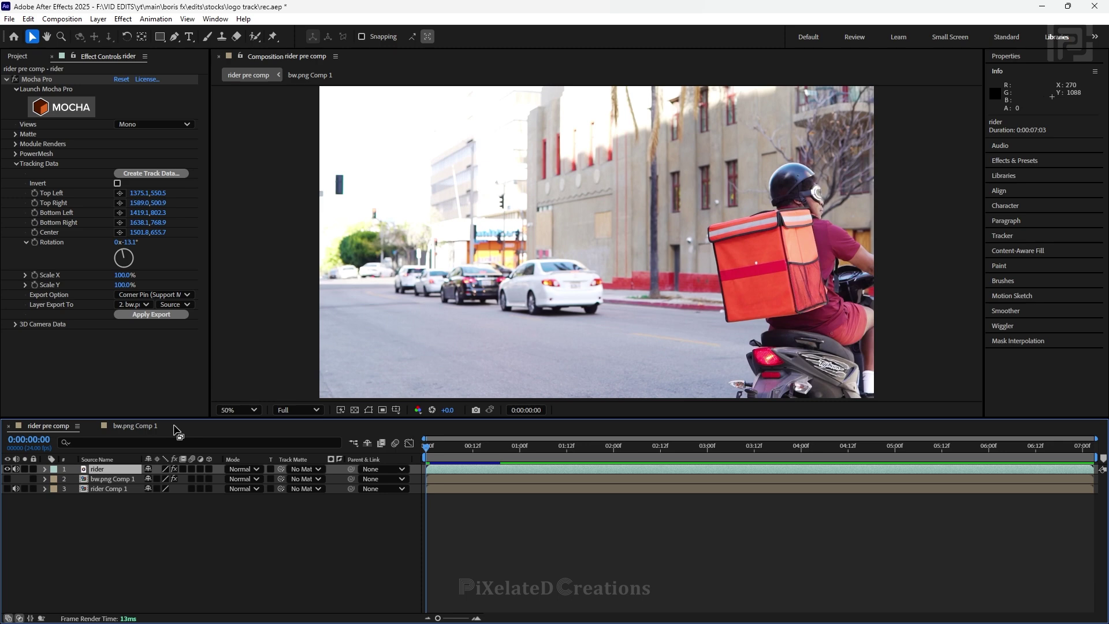
Add bw.png to rider pre comp as the top layer and reveal its transform properties.
left_click(17, 56)
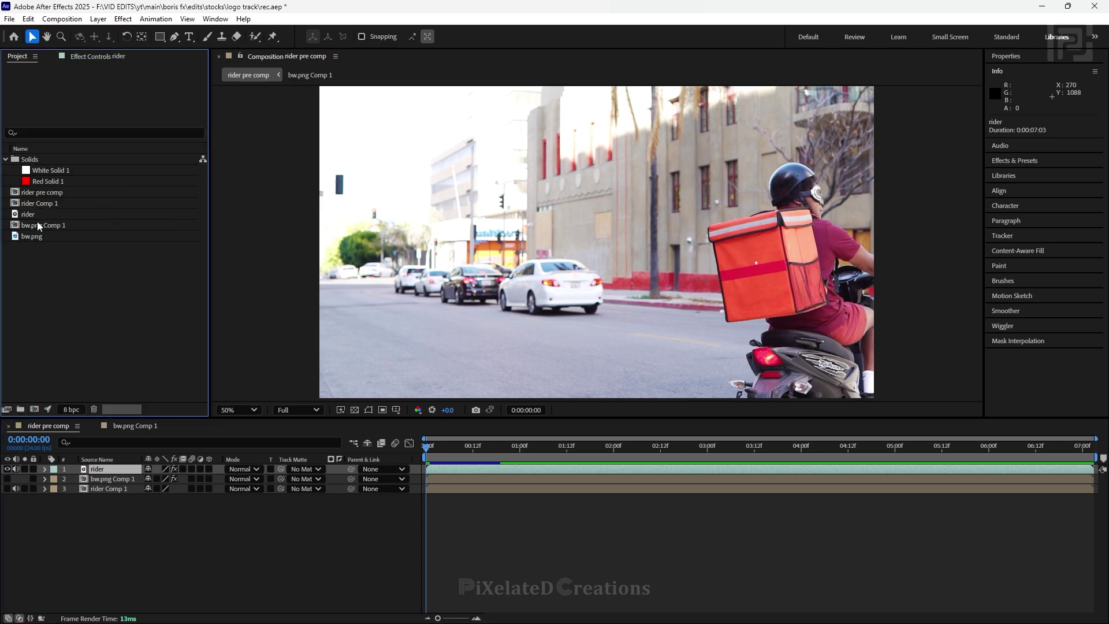
left_click_drag(35, 240, 100, 472)
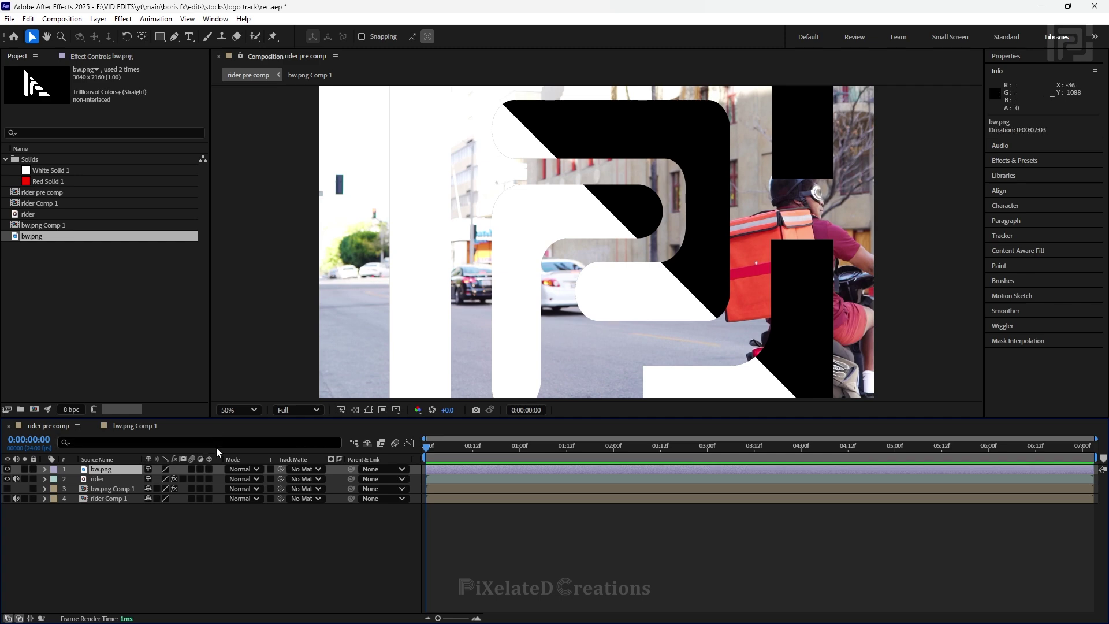
left_click(45, 468)
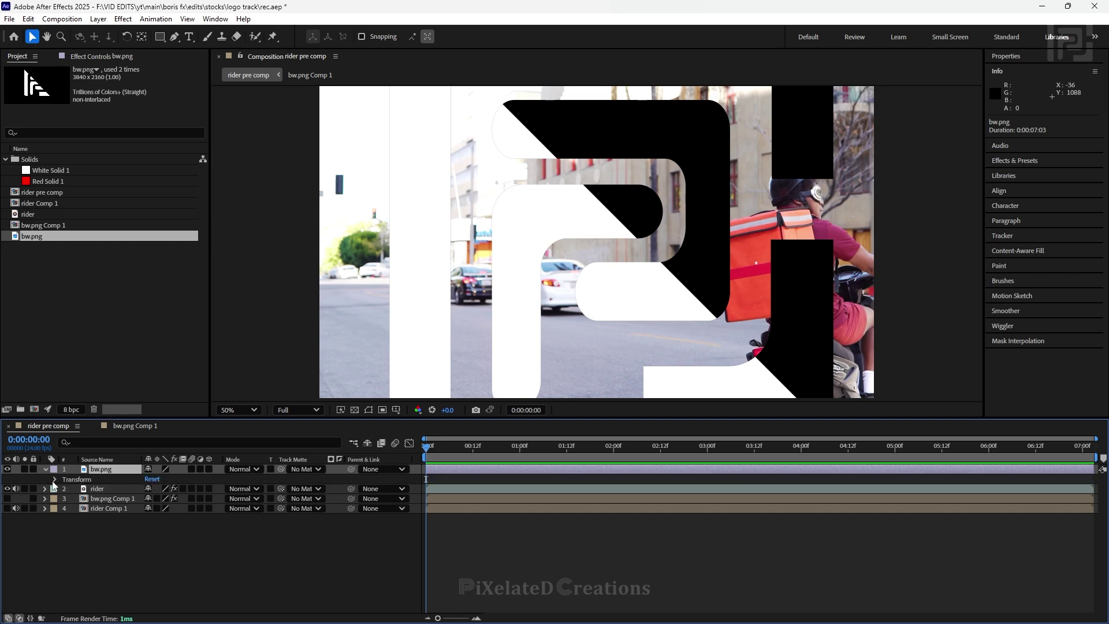
left_click(55, 479)
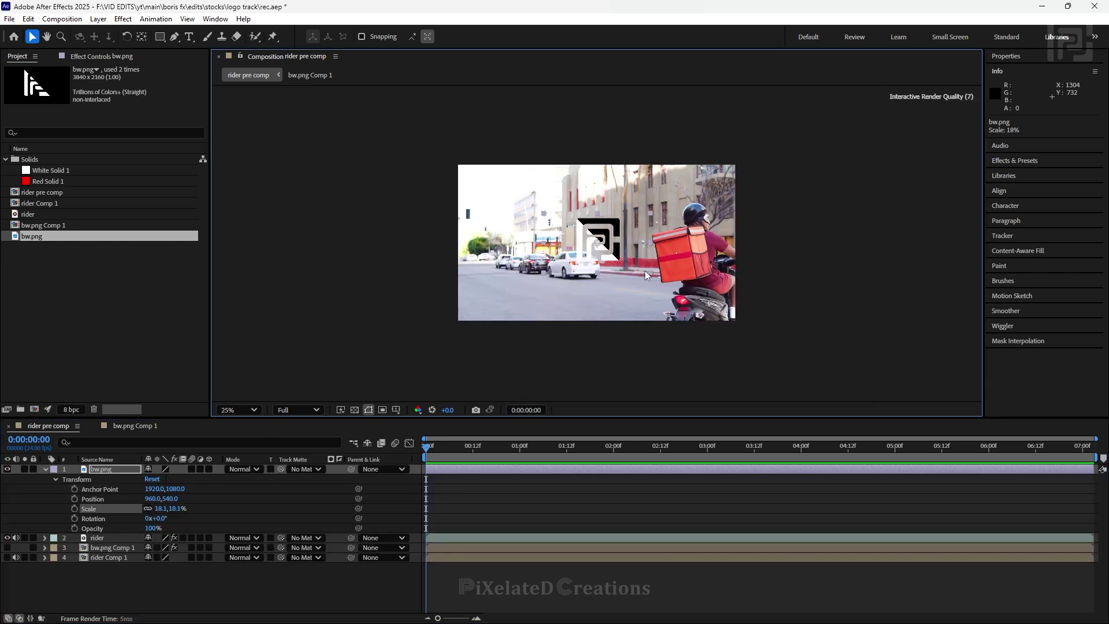
Fit the bw.png logo to the bag's front face at about 14.4% scale, -10.9° rotation and position 1499, 658.
left_click_drag(644, 271, 620, 256)
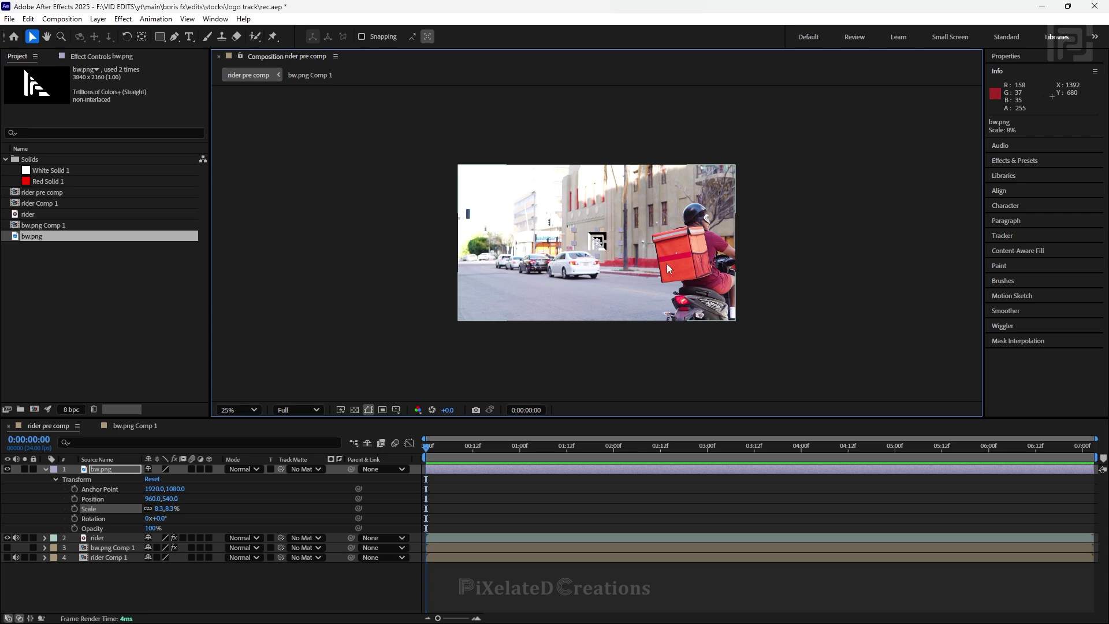
scroll(666, 263, "up", 3)
left_click_drag(443, 217, 759, 281)
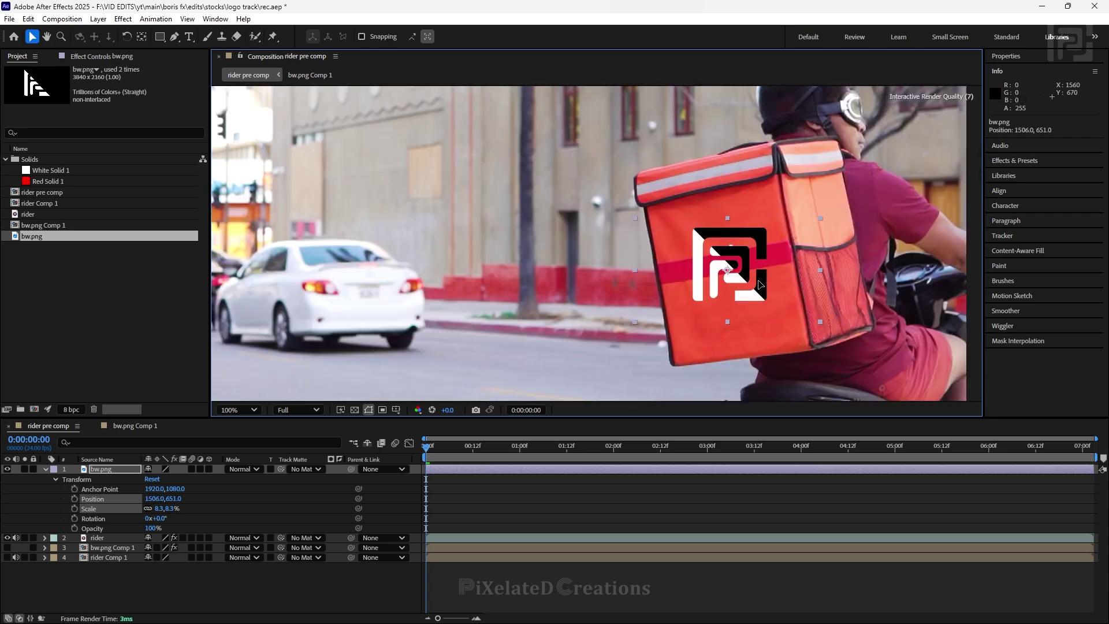
left_click_drag(160, 518, 156, 518)
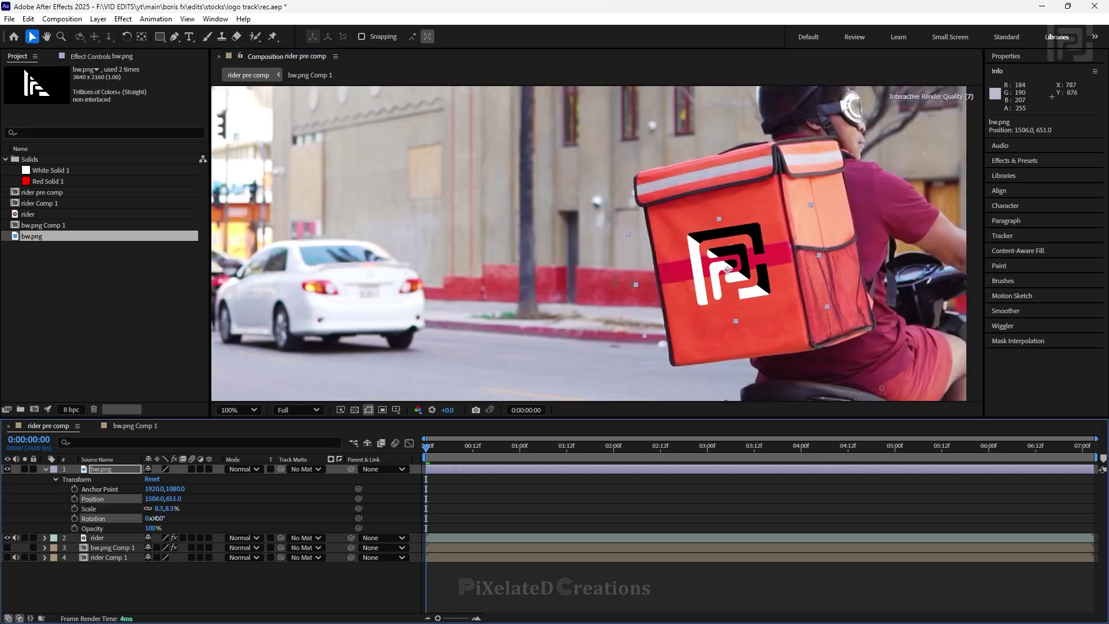
left_click_drag(826, 306, 889, 338)
left_click_drag(157, 519, 176, 517)
left_click_drag(878, 141, 867, 151)
left_click_drag(759, 249, 756, 253)
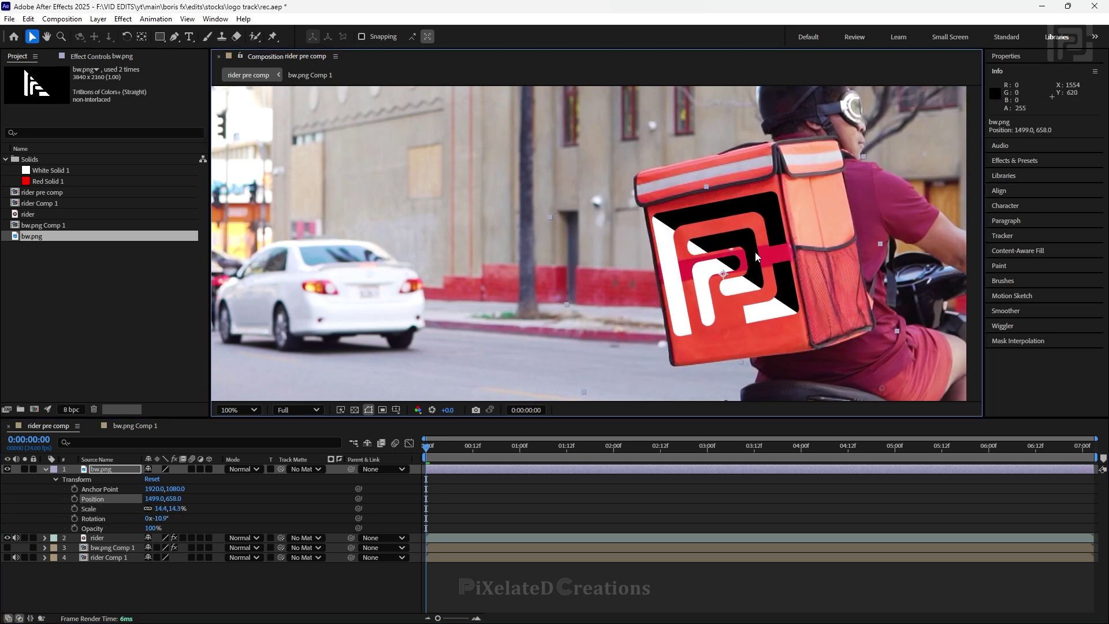
Pre-compose the bw.png logo layer and return to the rider pre comp timeline.
right_click(114, 470)
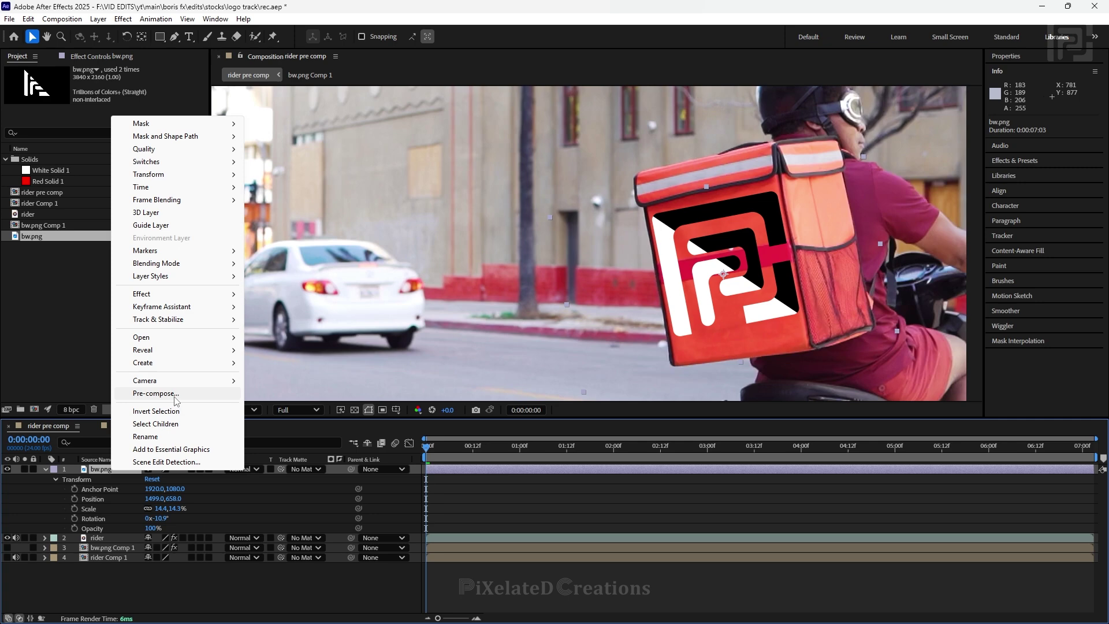
left_click(155, 394)
left_click(600, 408)
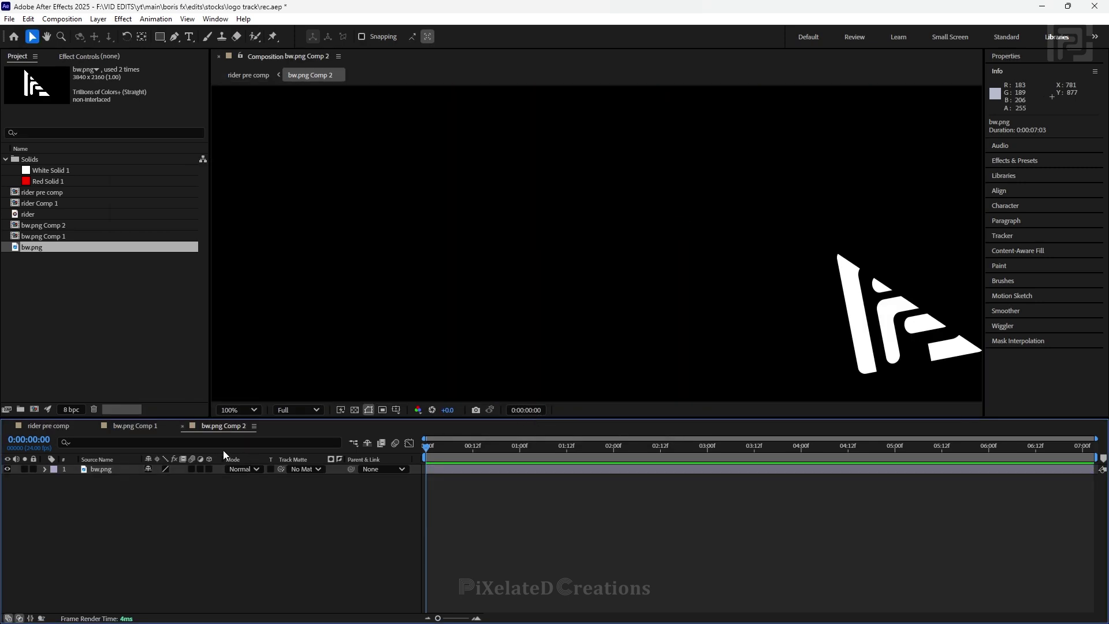
left_click(137, 425)
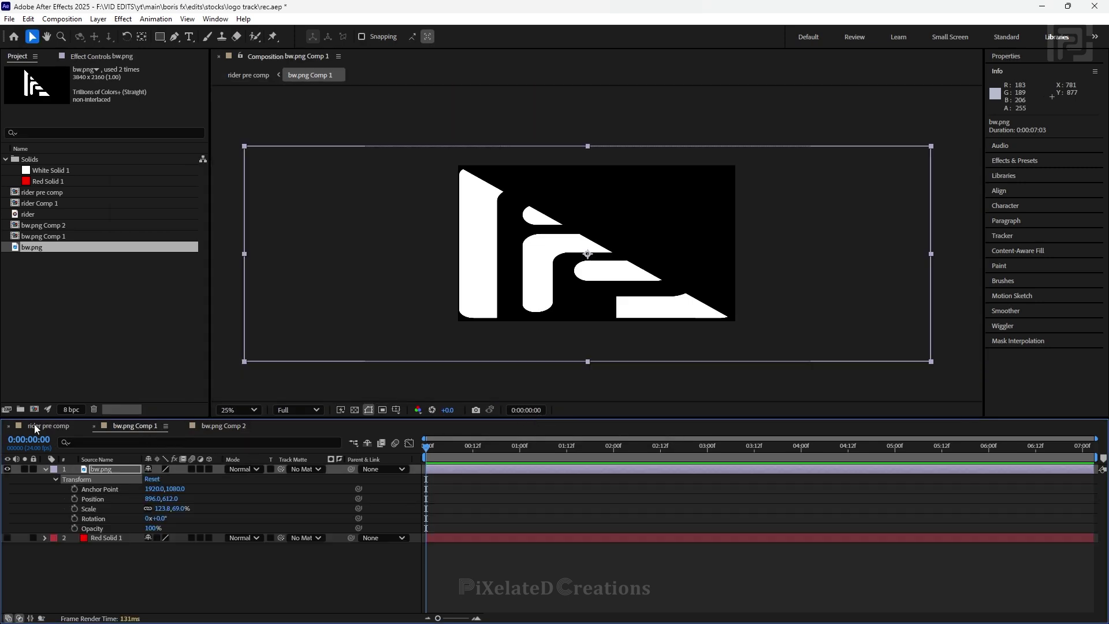
left_click(36, 426)
Copy the Mocha Pro effect from the rider layer onto the bw.png Comp 2 layer.
left_click(97, 478)
left_click(104, 58)
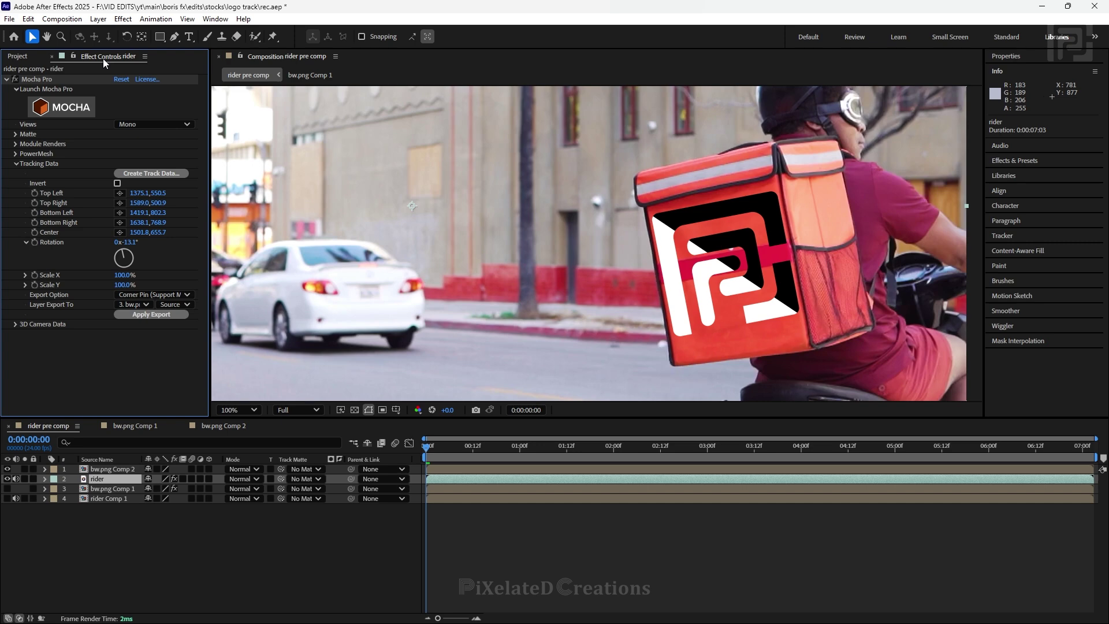
left_click(40, 81)
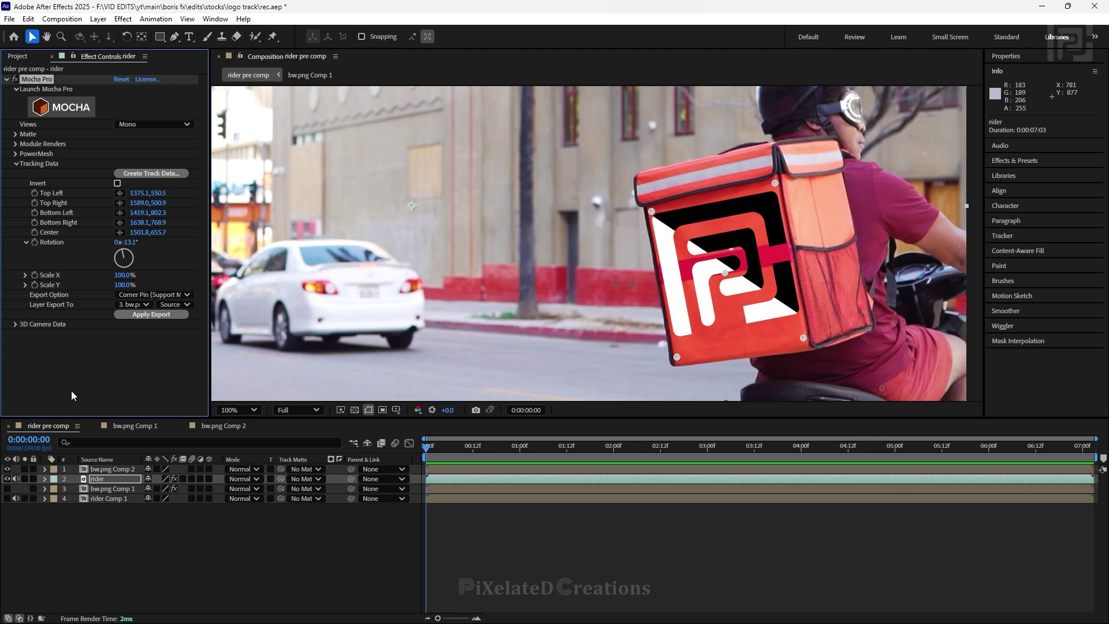
left_click(106, 469)
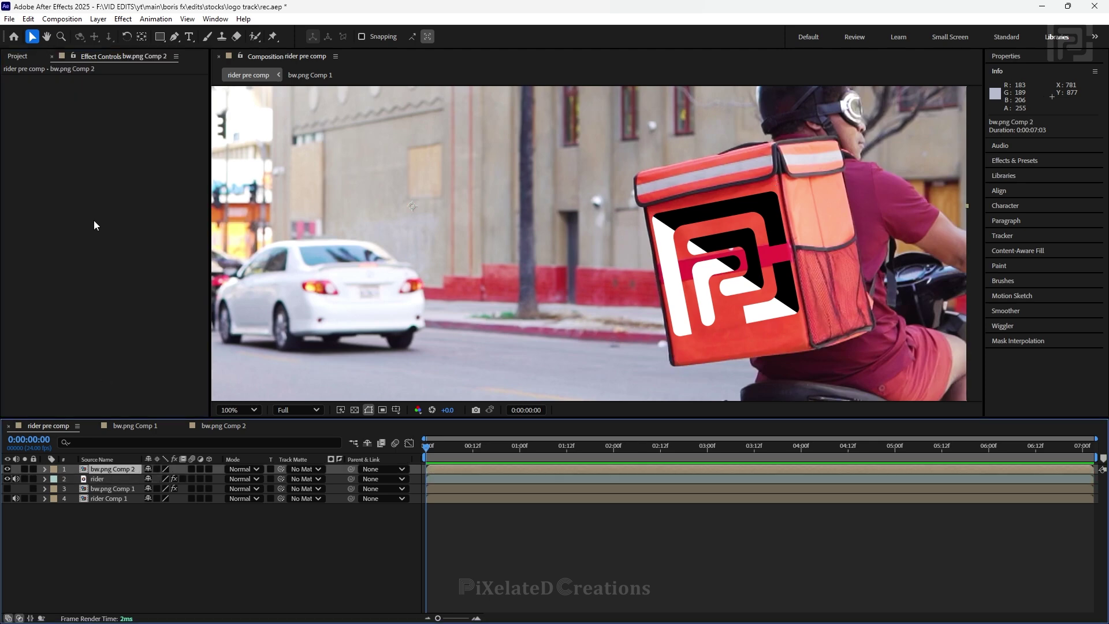
key("ctrl+v")
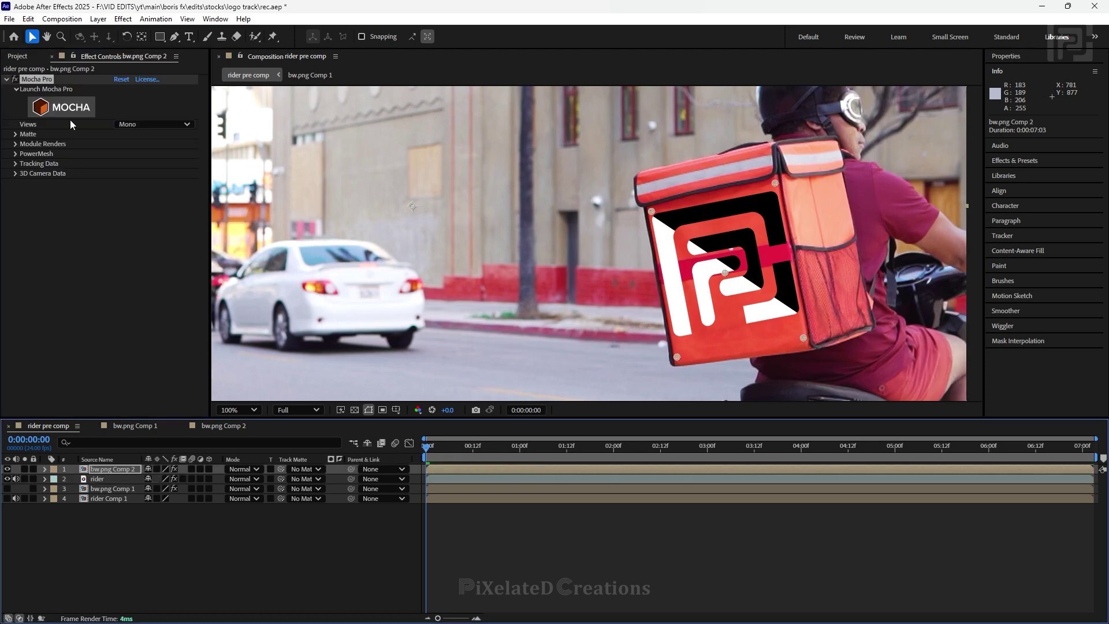
Set the Mocha Pro module on bw.png Comp 2 to Stabilize: Warp, turn on Render, and scrub the timeline.
left_click(16, 143)
left_click(139, 164)
left_click(153, 164)
left_click(152, 164)
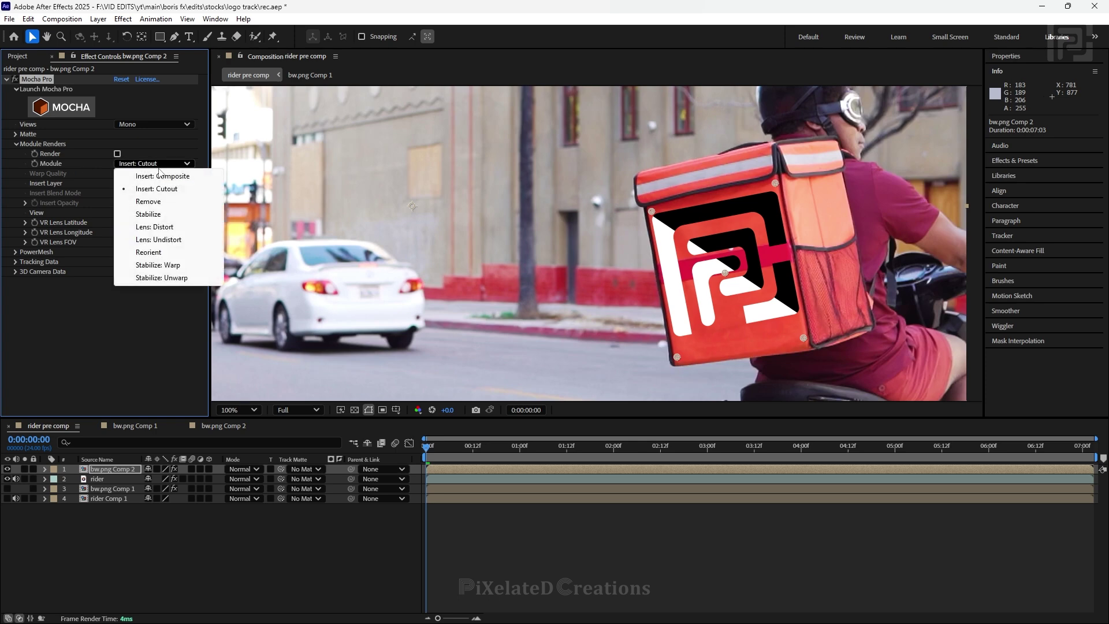
left_click(185, 269)
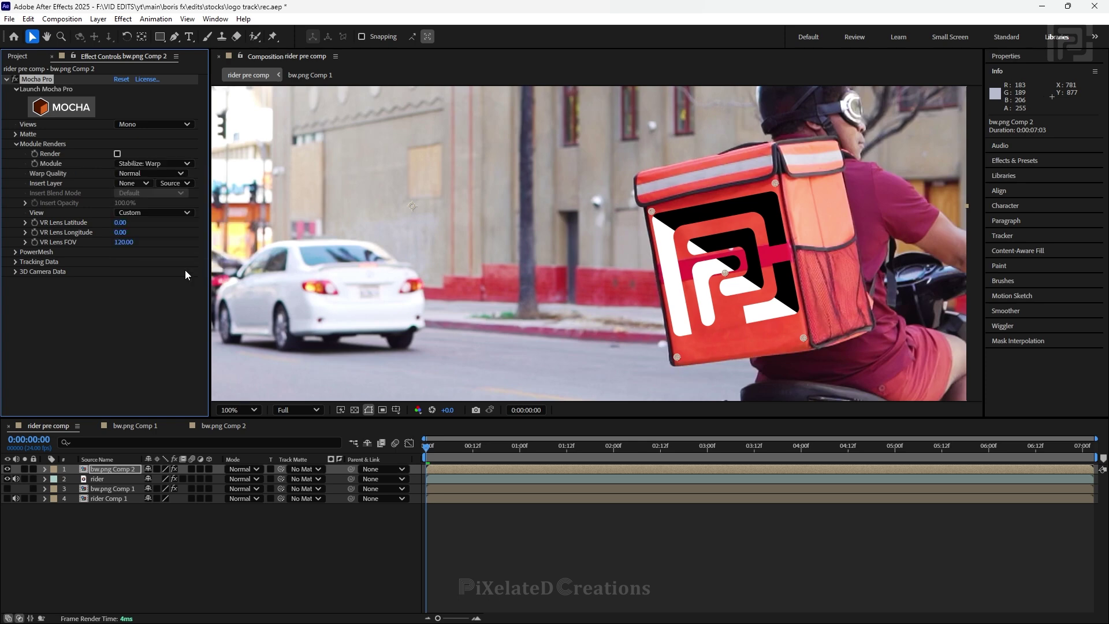
left_click(117, 153)
scroll(438, 340, "down", 1)
left_click_drag(426, 447, 420, 471)
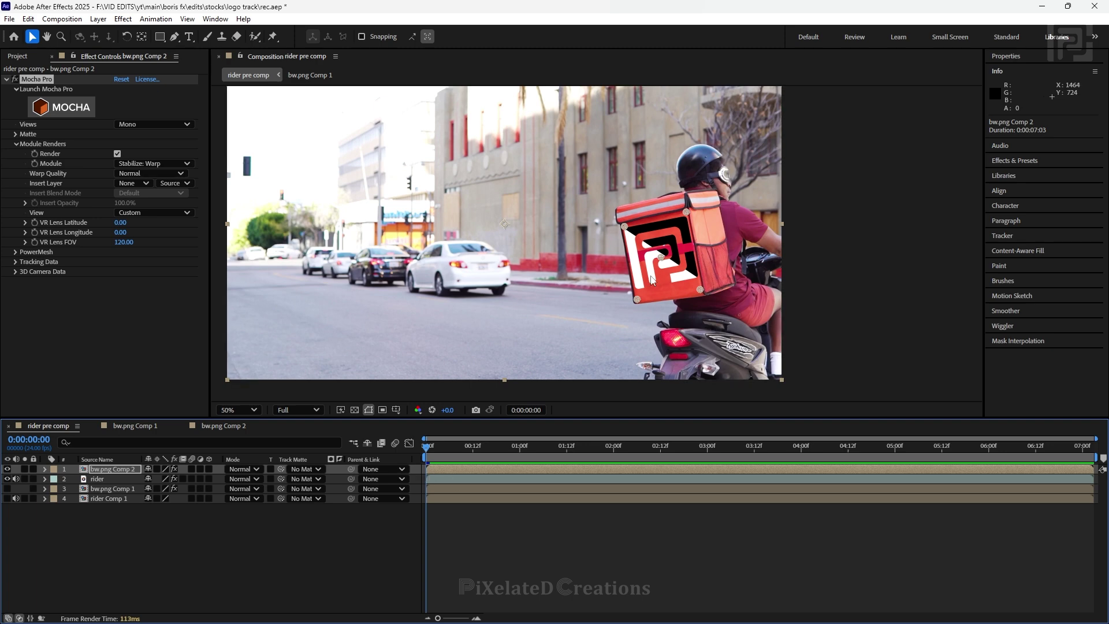
scroll(482, 268, "down", 2)
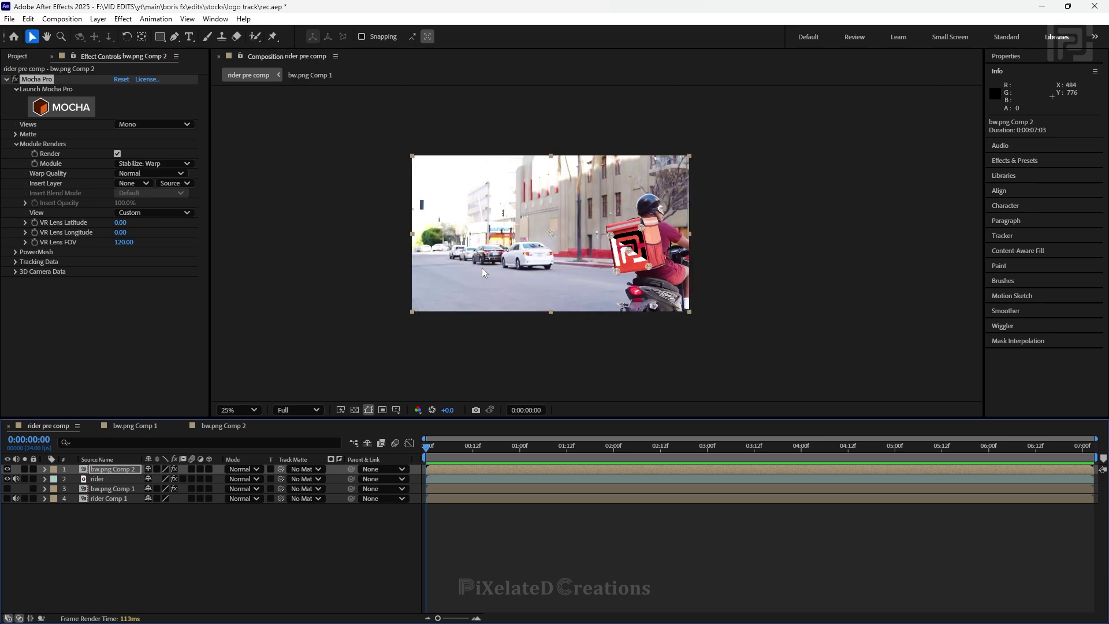
scroll(494, 267, "up", 2)
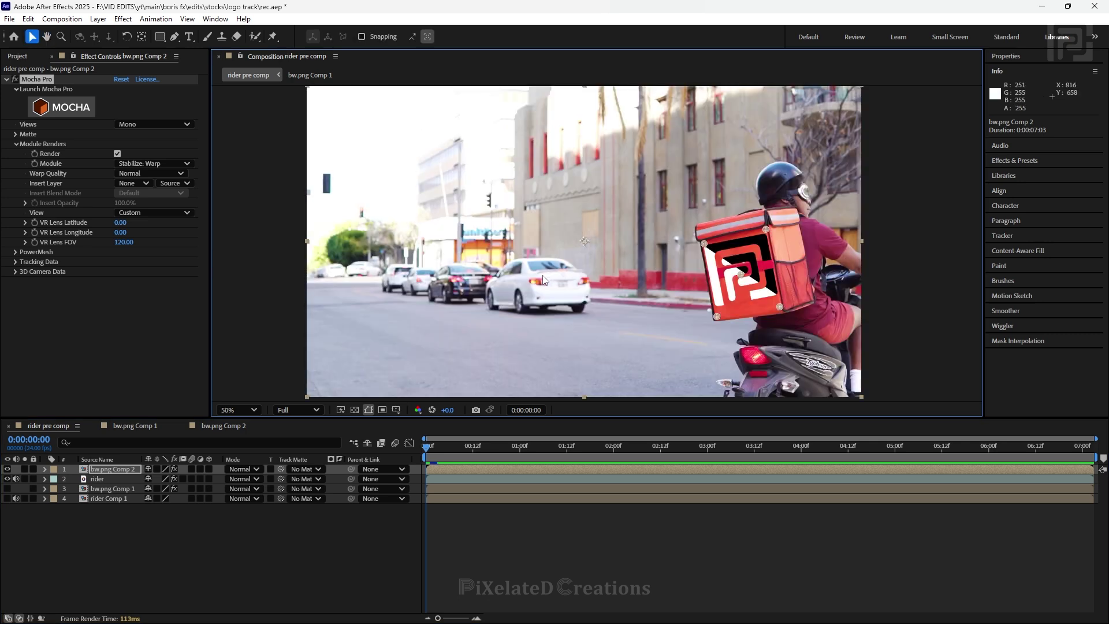
scroll(594, 238, "down", 2)
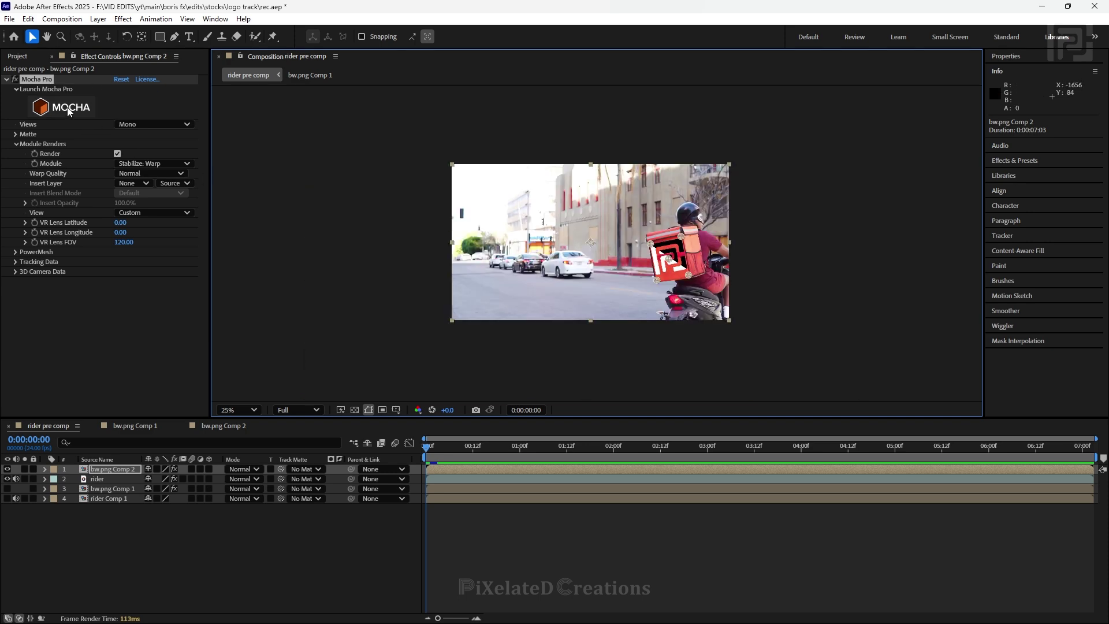
Turn off the Mocha Pro effect on the bw.png Comp 2 layer.
scroll(627, 245, "up", 2)
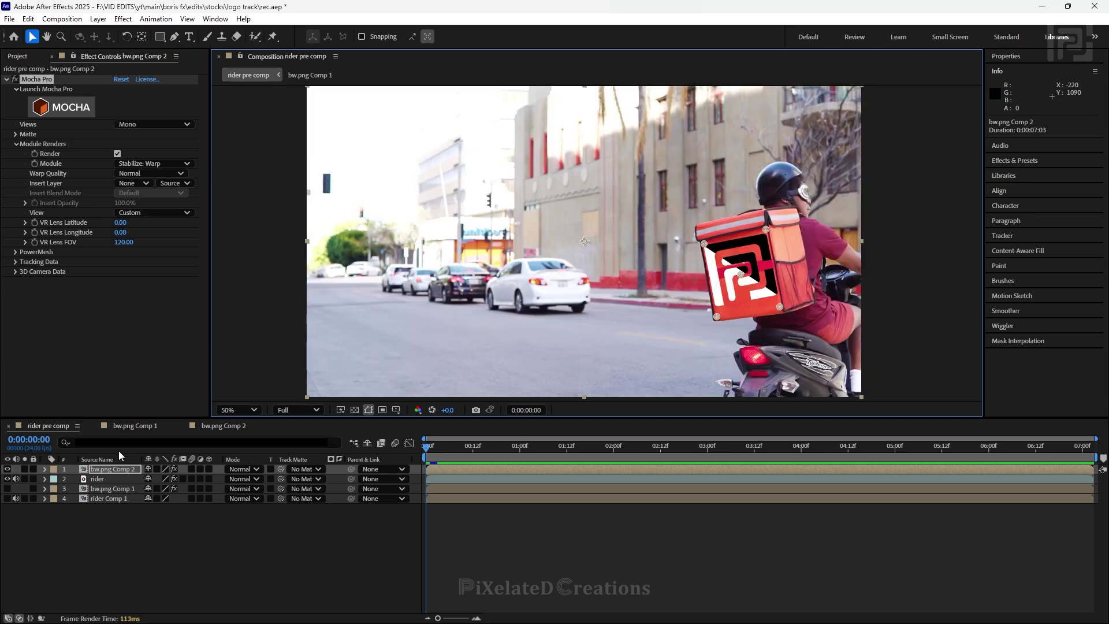
left_click(113, 469)
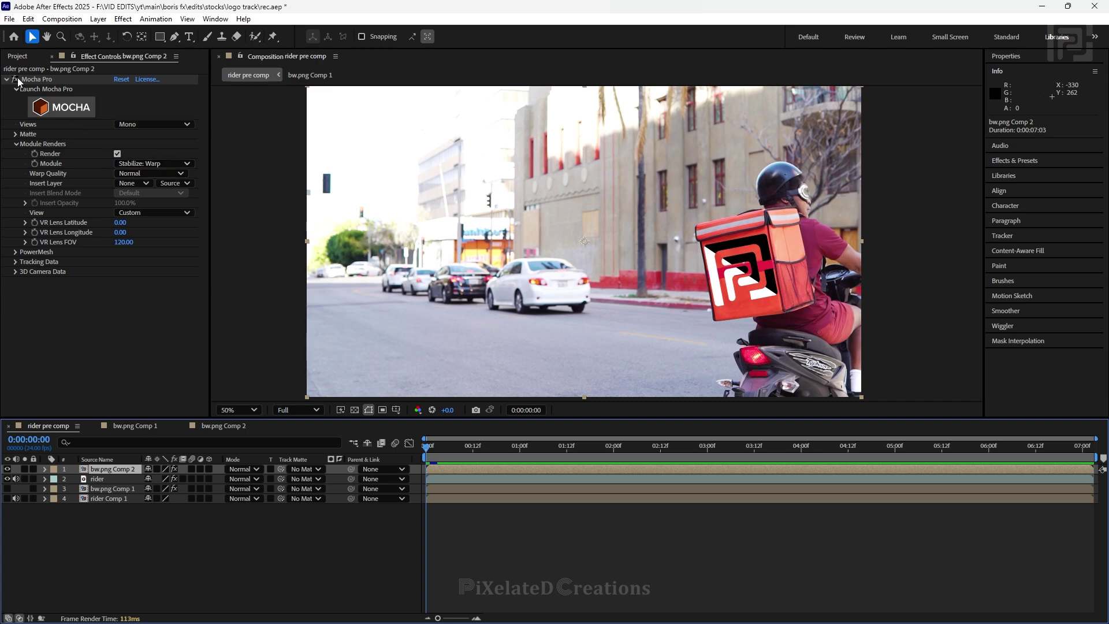
left_click(15, 79)
left_click_drag(567, 459, 282, 496)
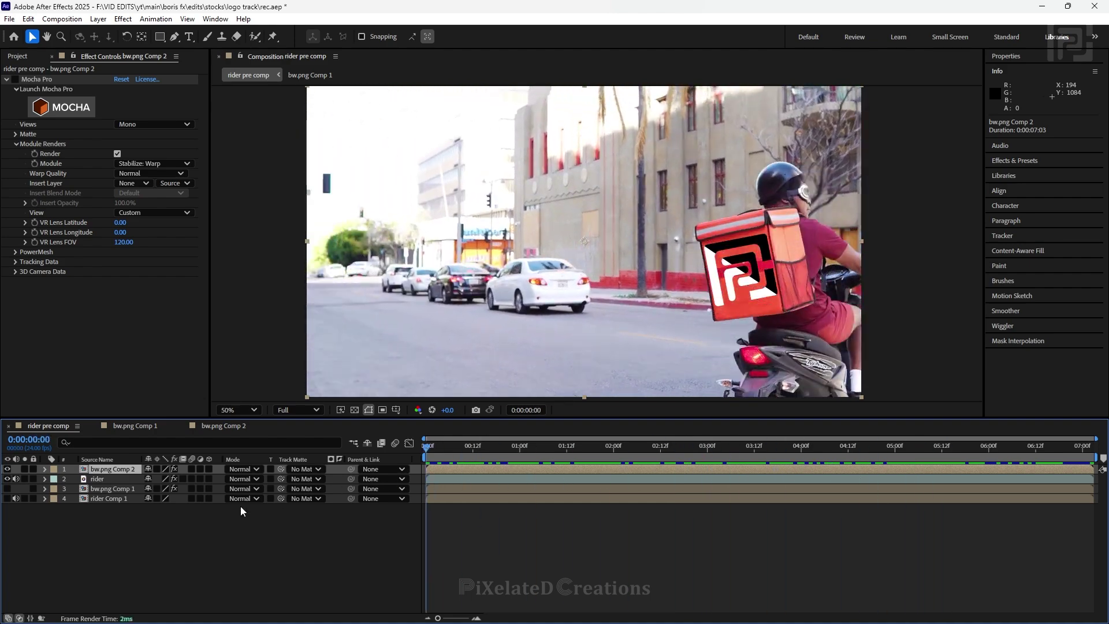
Copy the rider layer into bw.png Comp 2 and place it beneath the bw.png logo layer.
left_click(98, 477)
key("ctrl+c")
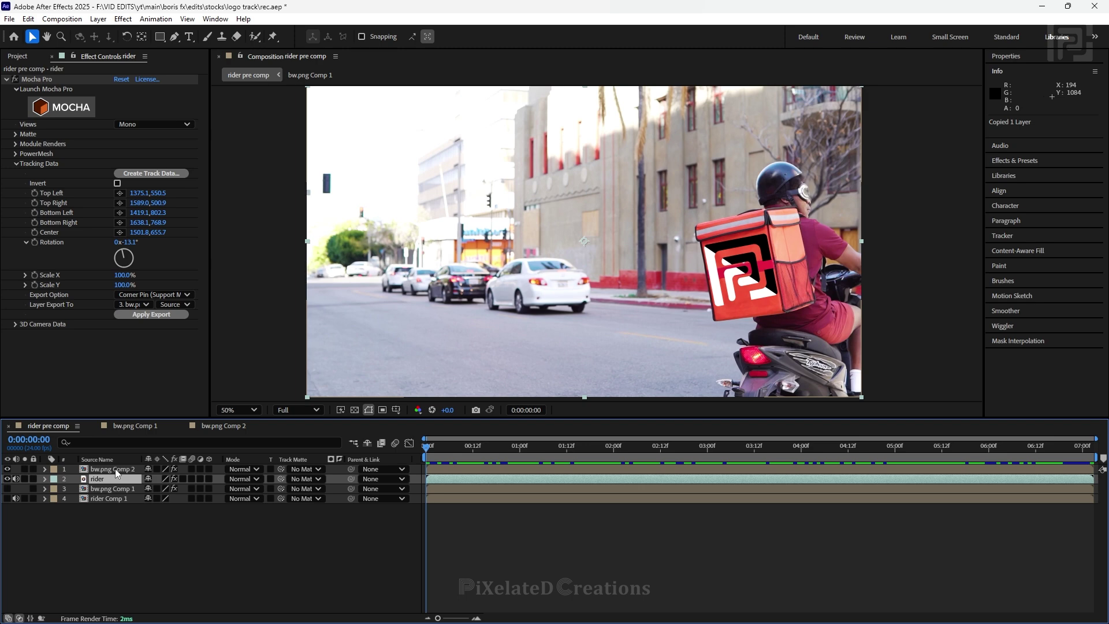
double_click(115, 469)
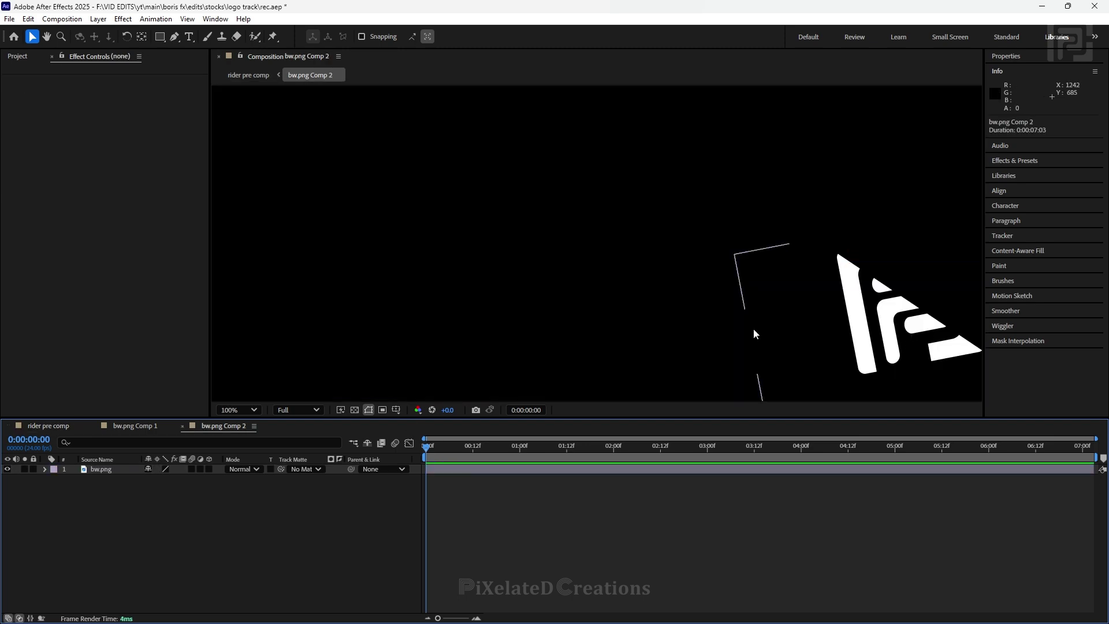
key("ctrl+v")
scroll(658, 300, "down", 4)
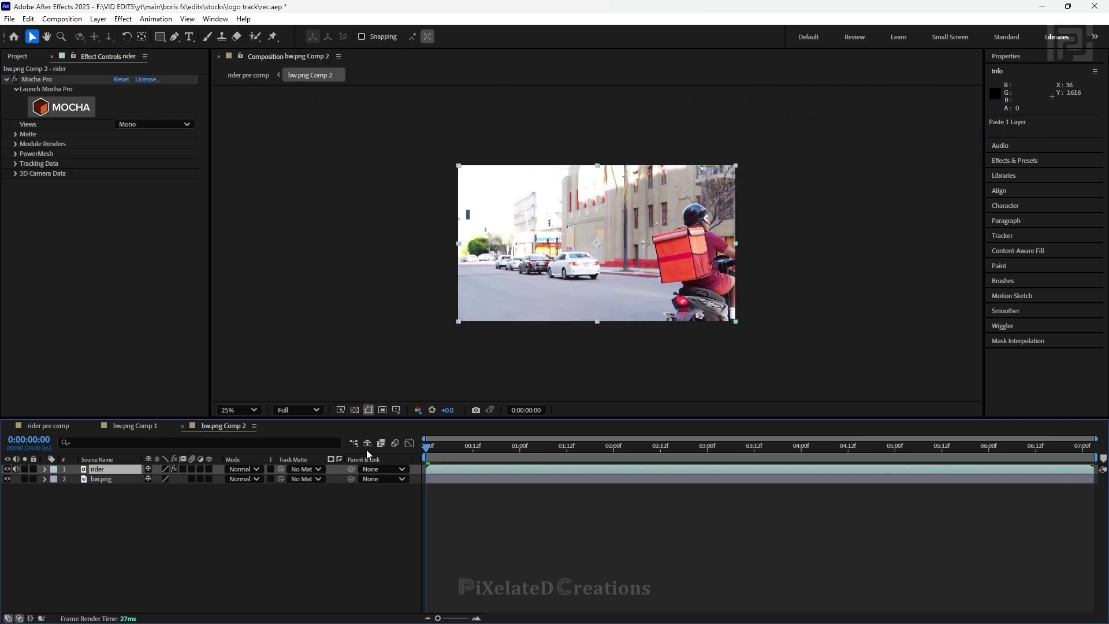
left_click(109, 478)
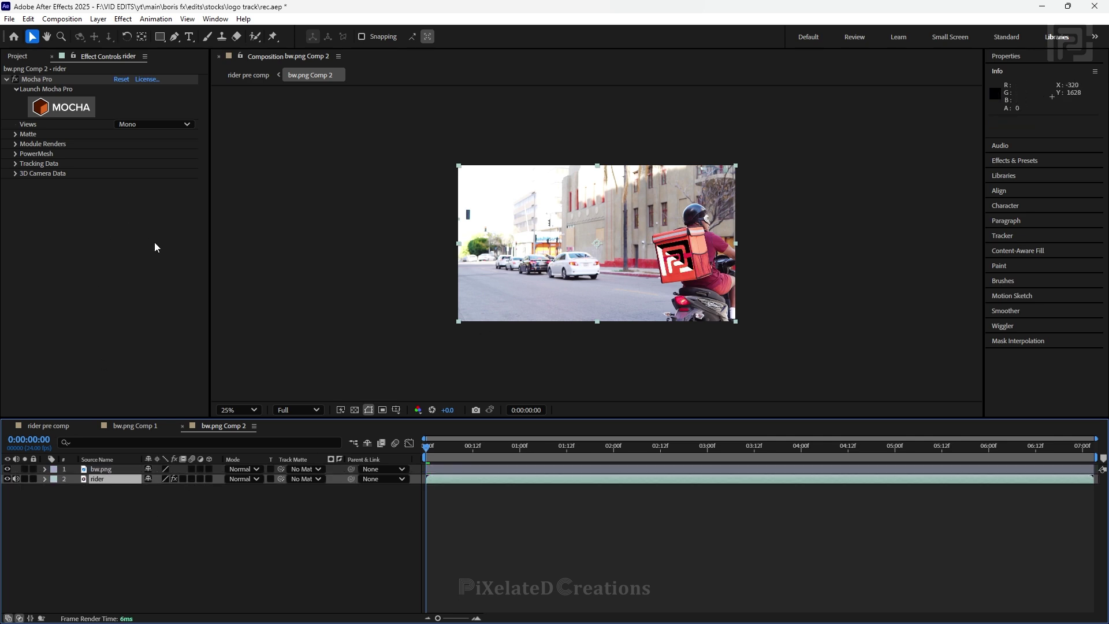
Set the Mocha Pro module on the nested rider layer to Stabilize: Unwarp and turn on Render.
left_click(16, 145)
left_click(151, 163)
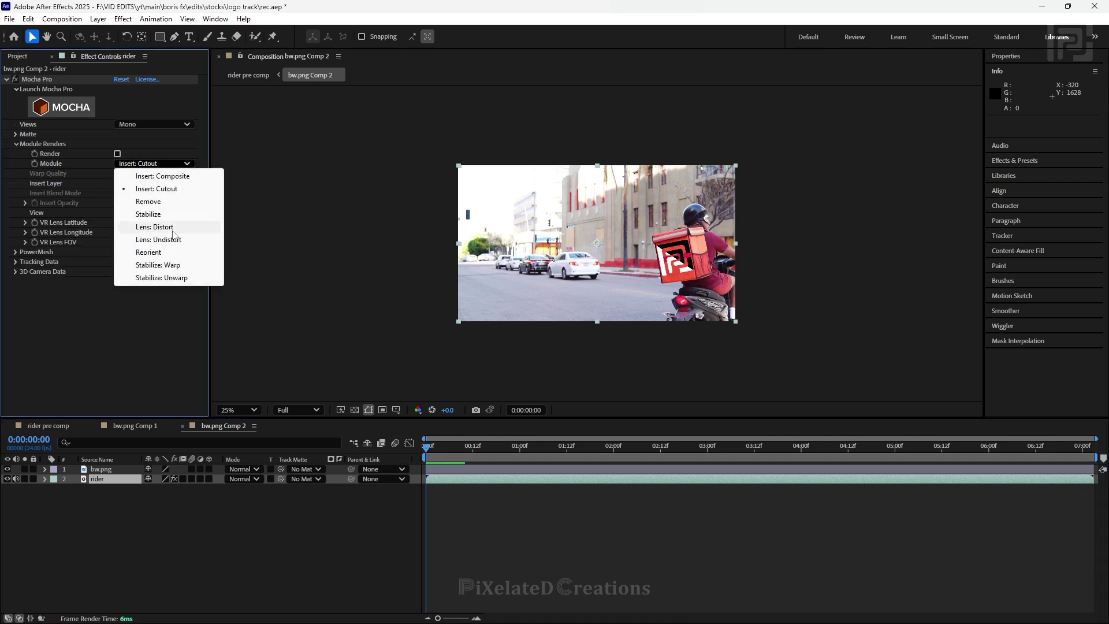
left_click(184, 277)
left_click(117, 154)
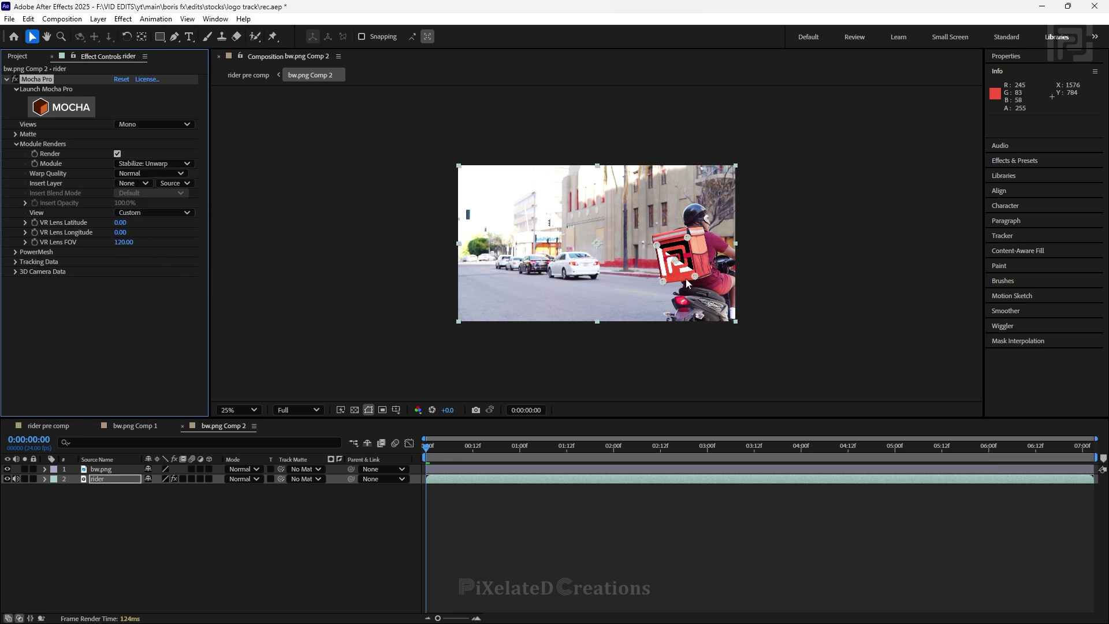
Hide the bw.png logo temporarily and scrub through bw.png Comp 2 to inspect the unwarped bag footage.
scroll(686, 279, "up", 2)
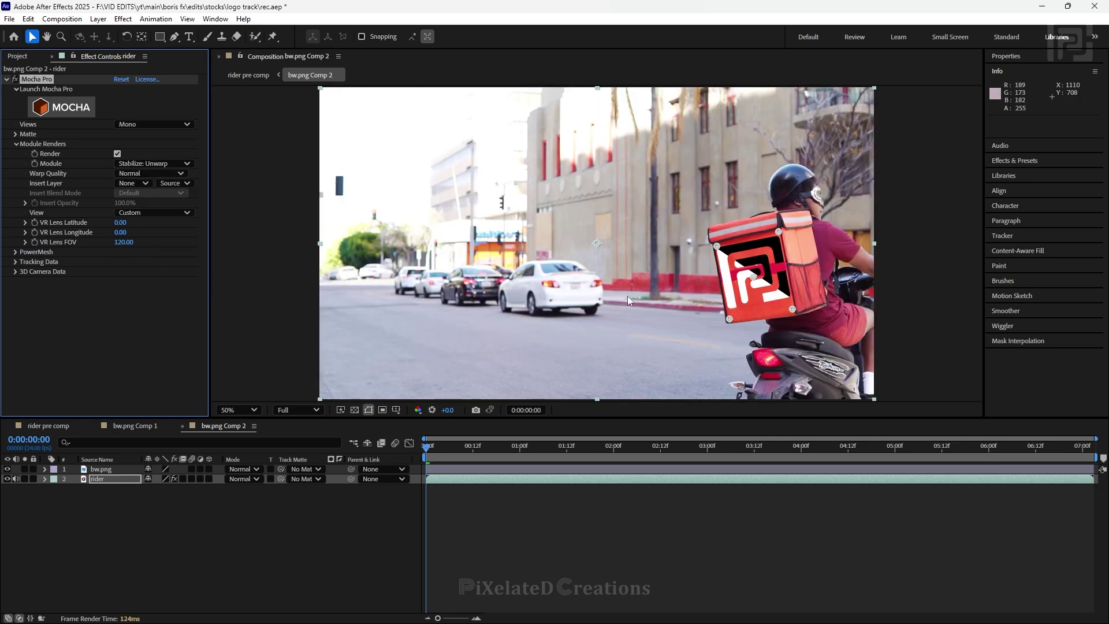
left_click(7, 469)
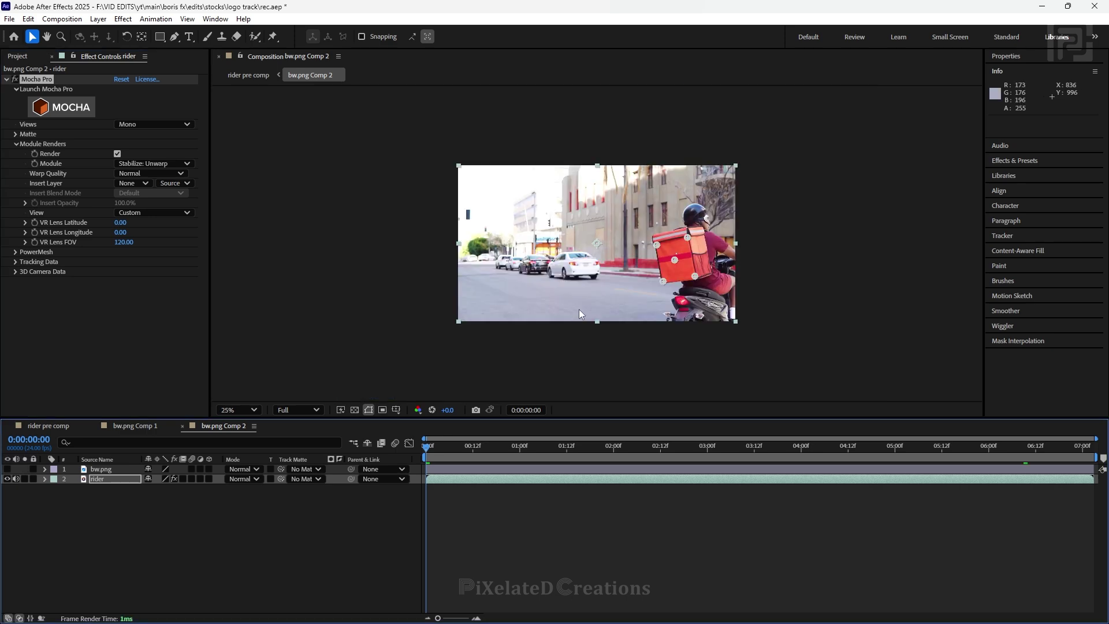
left_click_drag(428, 450, 1105, 469)
left_click(7, 468)
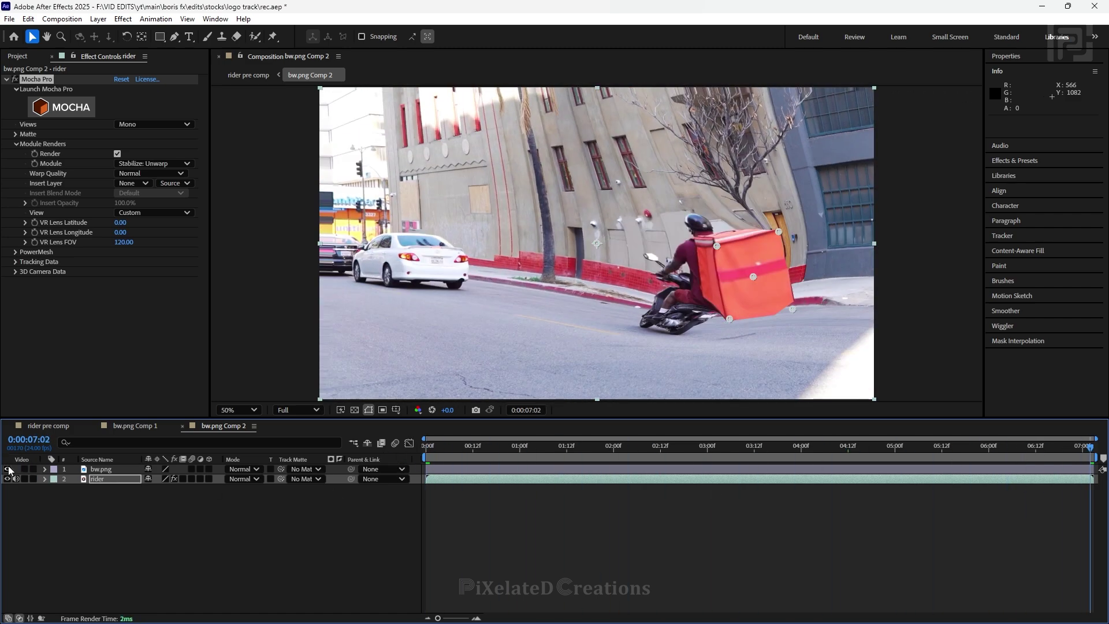
Check the logo's placement on the stabilized bag along the bw.png Comp 2 timeline.
left_click_drag(760, 248, 741, 227)
key("ctrl+z")
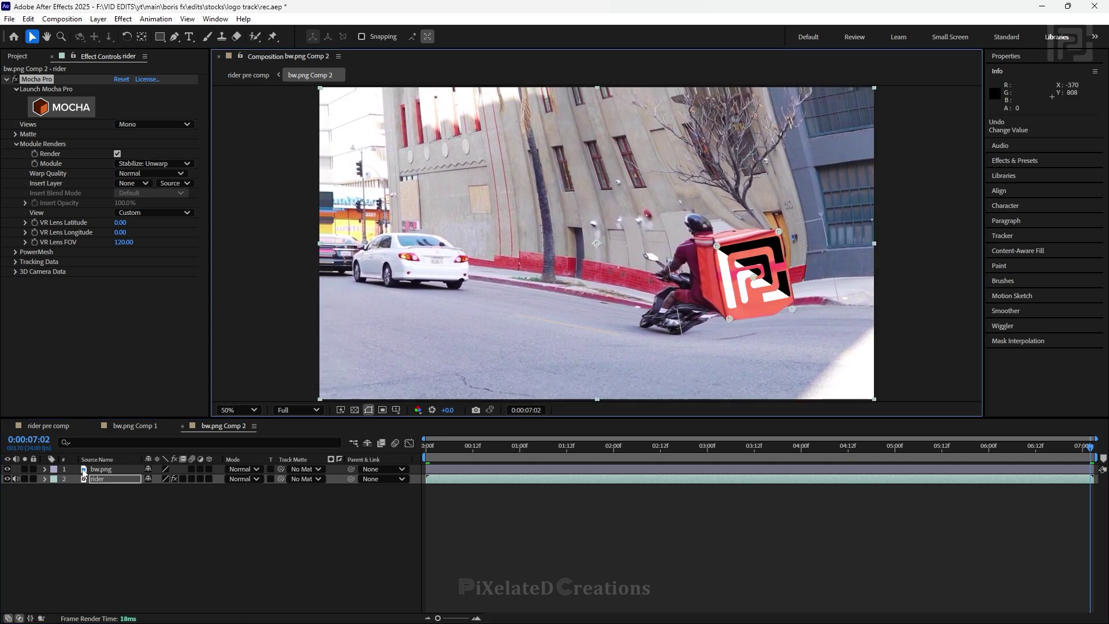
left_click(94, 469)
left_click(103, 61)
left_click(98, 479)
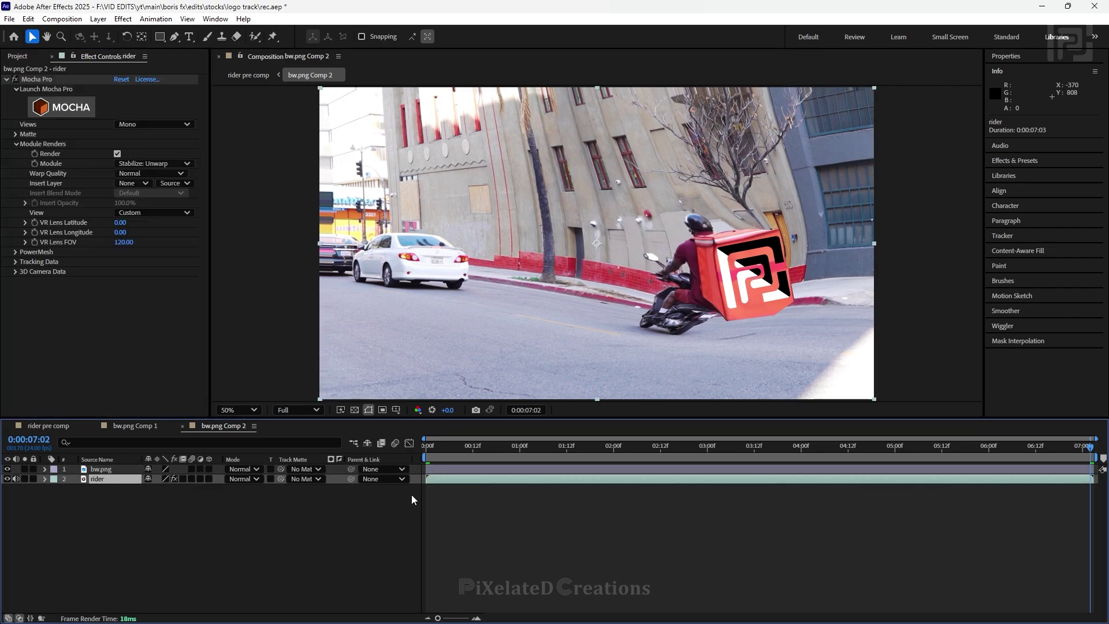
left_click_drag(439, 445, 418, 477)
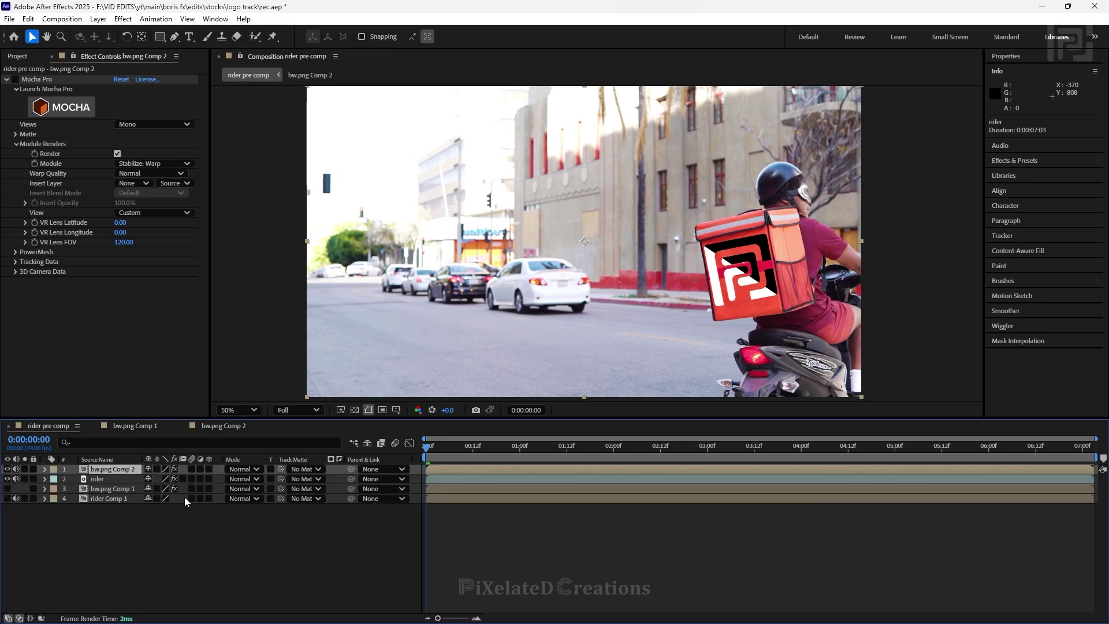
Re-enable the Mocha Pro effect on the bw.png Comp 2 layer in the rider pre comp.
left_click(17, 84)
left_click(16, 82)
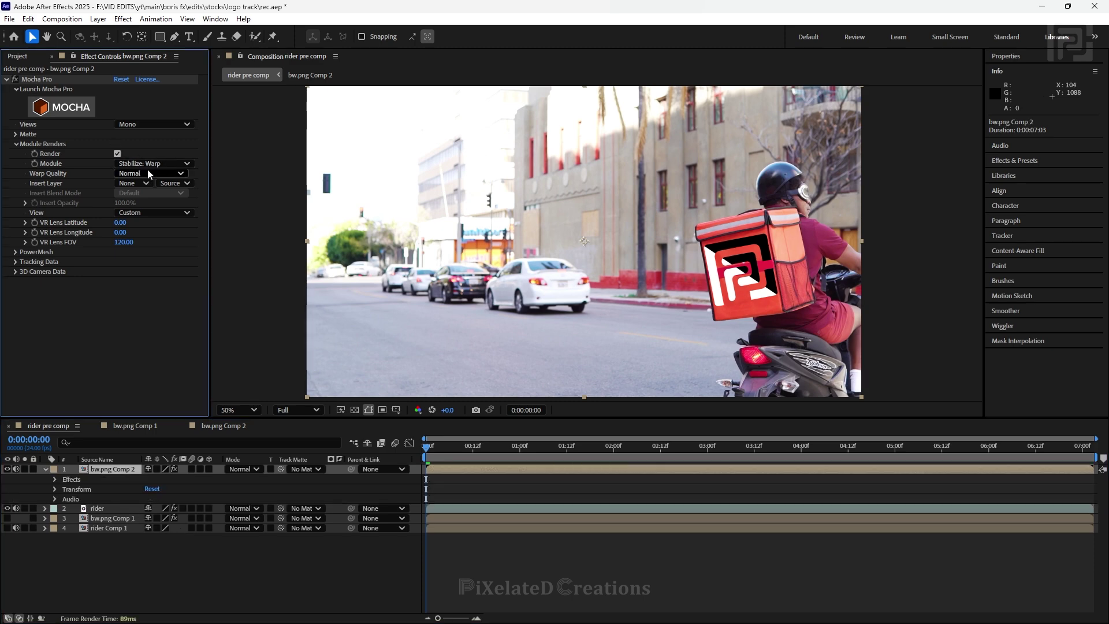
left_click(52, 107)
left_click(61, 108)
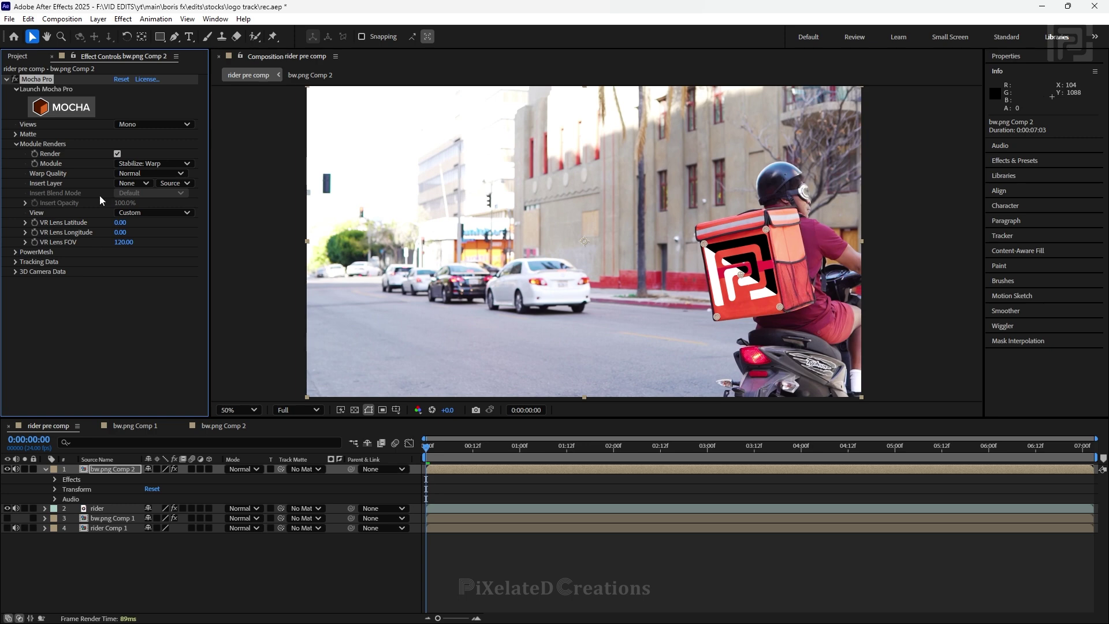
Compare the Mocha Pro module settings of the nested rider layer and the bw.png Comp 2 layer, keeping Stabilize: Warp on bw.png Comp 2.
left_click(130, 165)
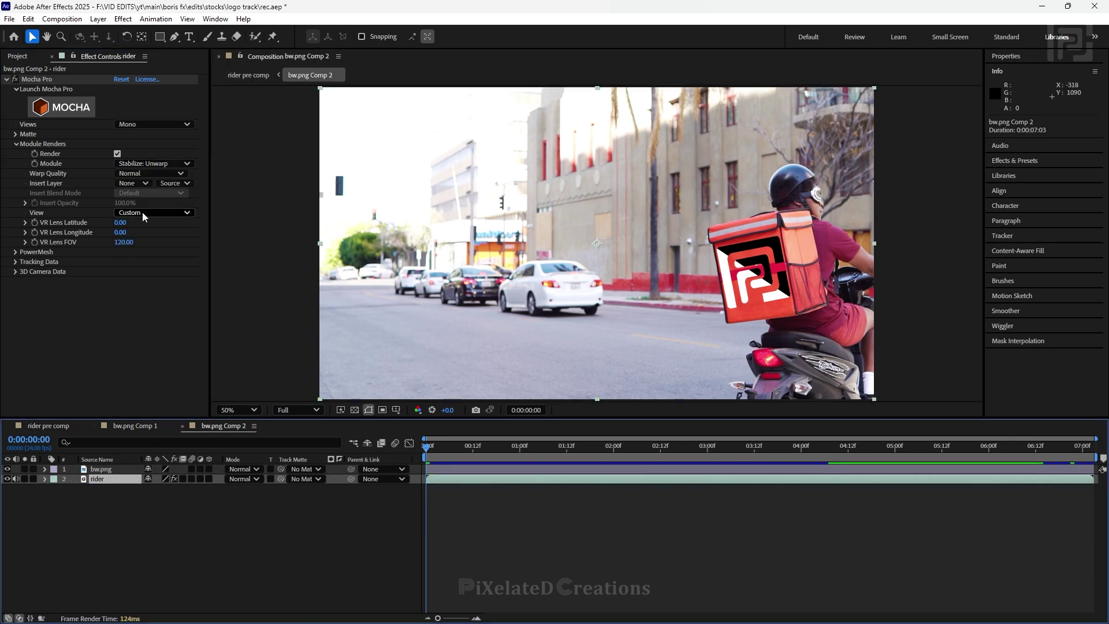
left_click(173, 164)
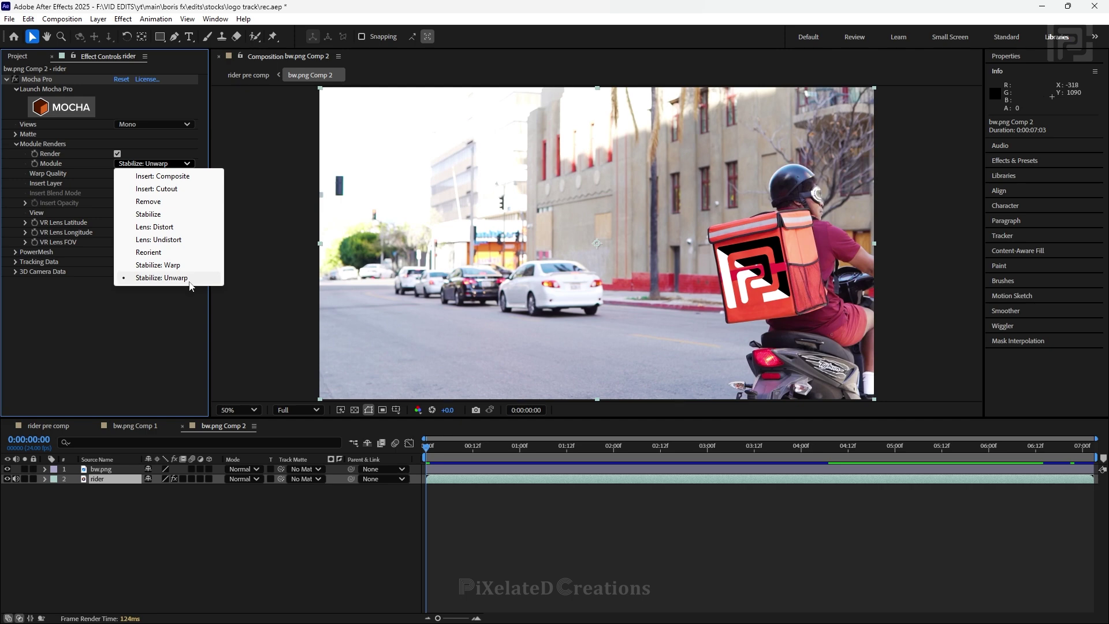
left_click(54, 425)
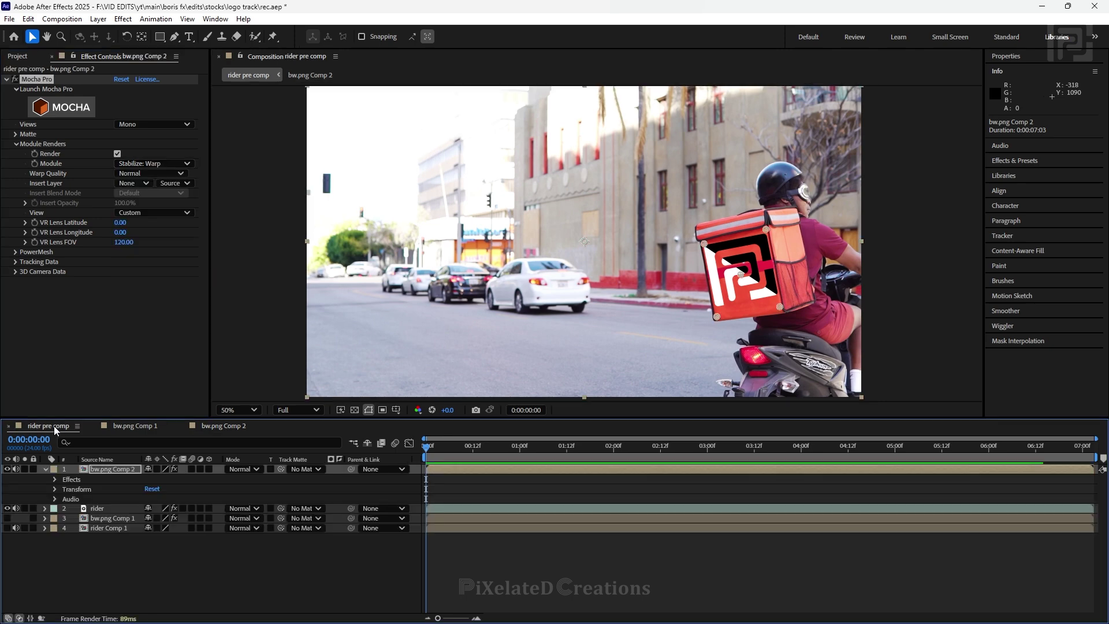
left_click(151, 164)
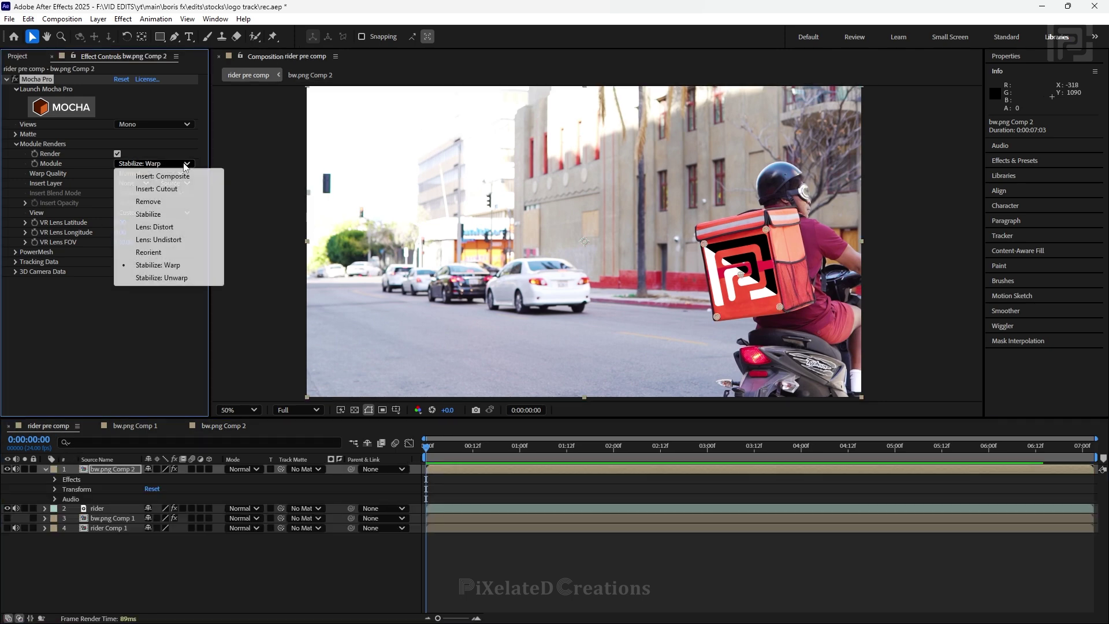
left_click(181, 266)
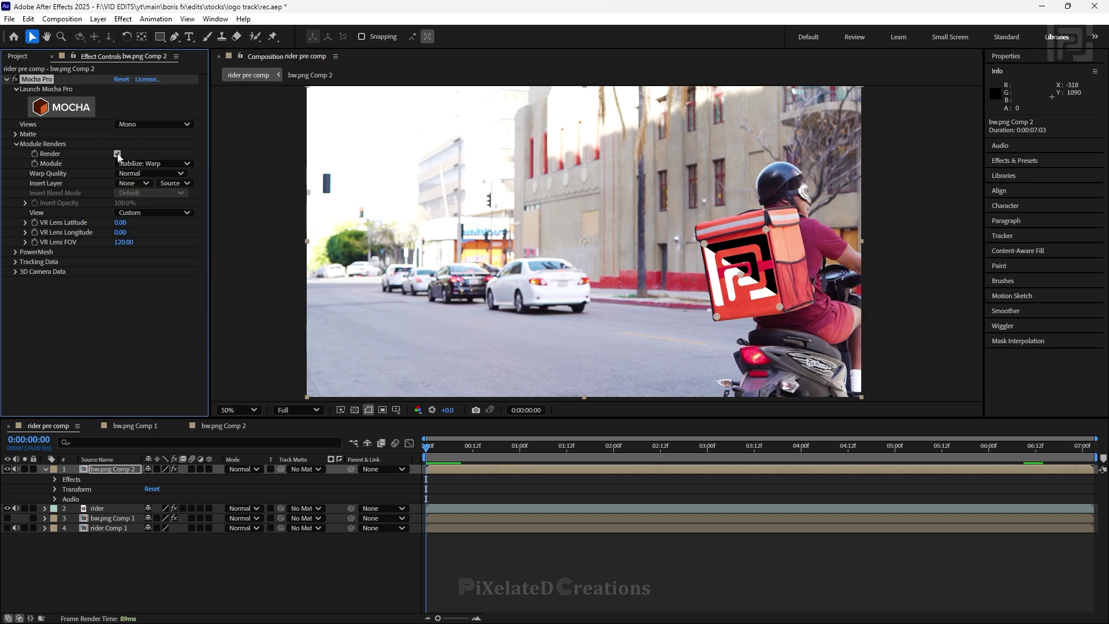
Scrub the rider pre comp timeline to check how the logo follows the moving bag, ending at the first frame.
left_click_drag(429, 446, 1100, 492)
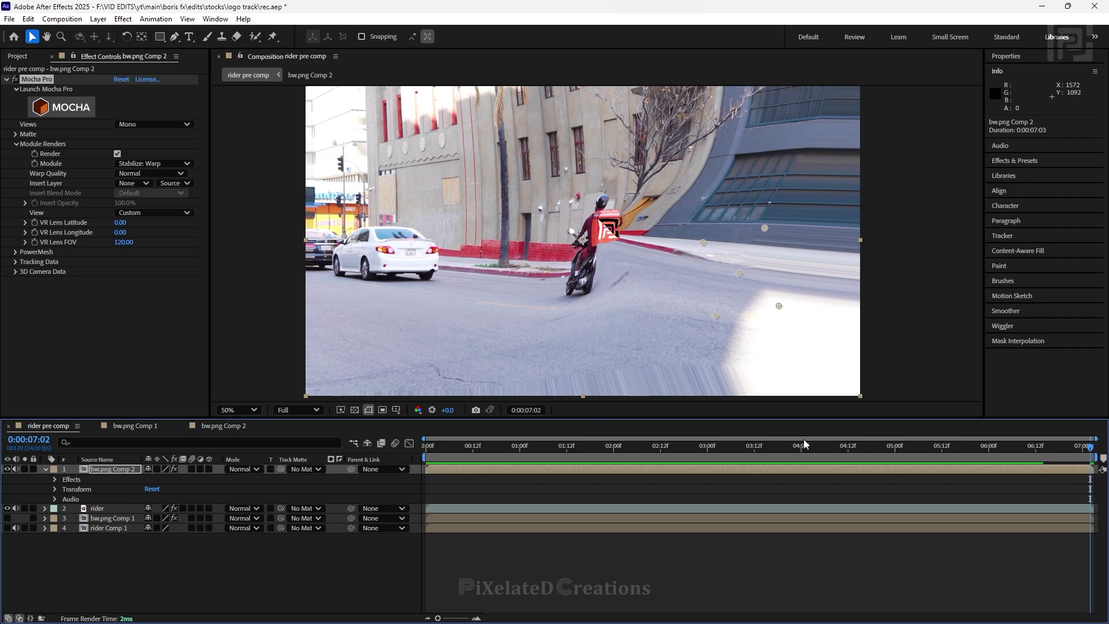
left_click_drag(829, 445, 696, 453)
key("comma")
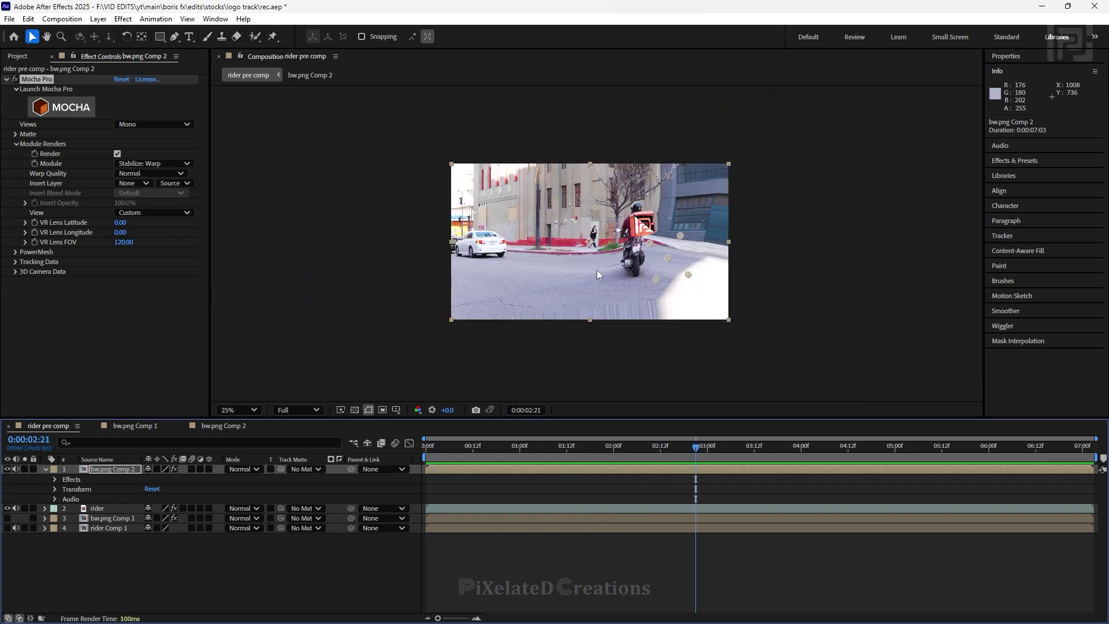
left_click(420, 450)
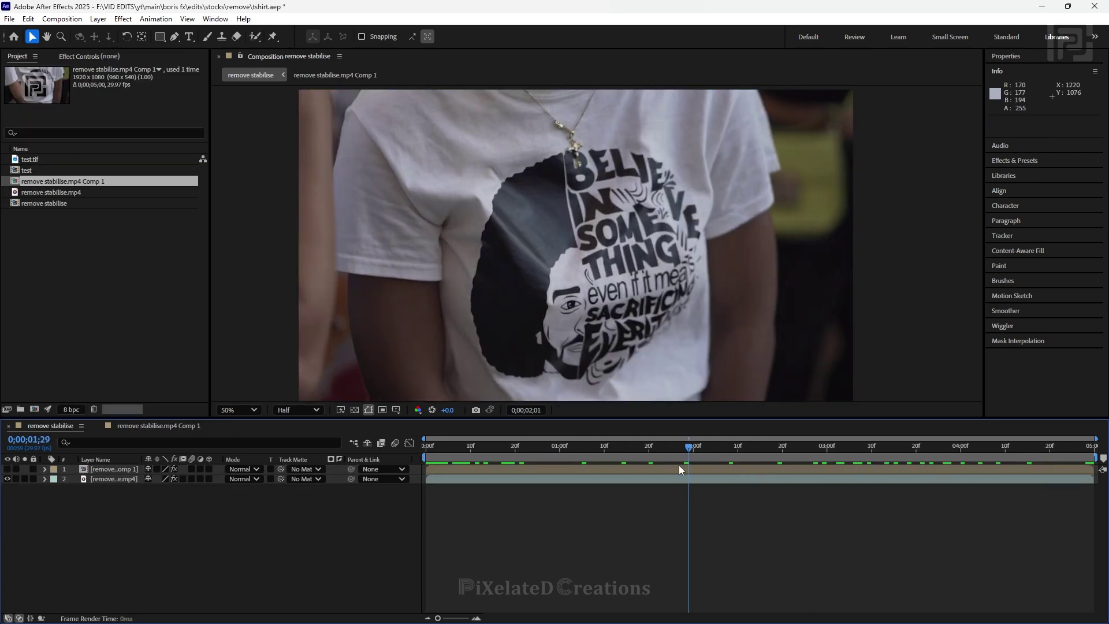
In the tshirt.aep project, show the remove stabilise.mp4 Comp 1 layer and start the work area at 0;00;02;26.
left_click_drag(678, 465, 951, 488)
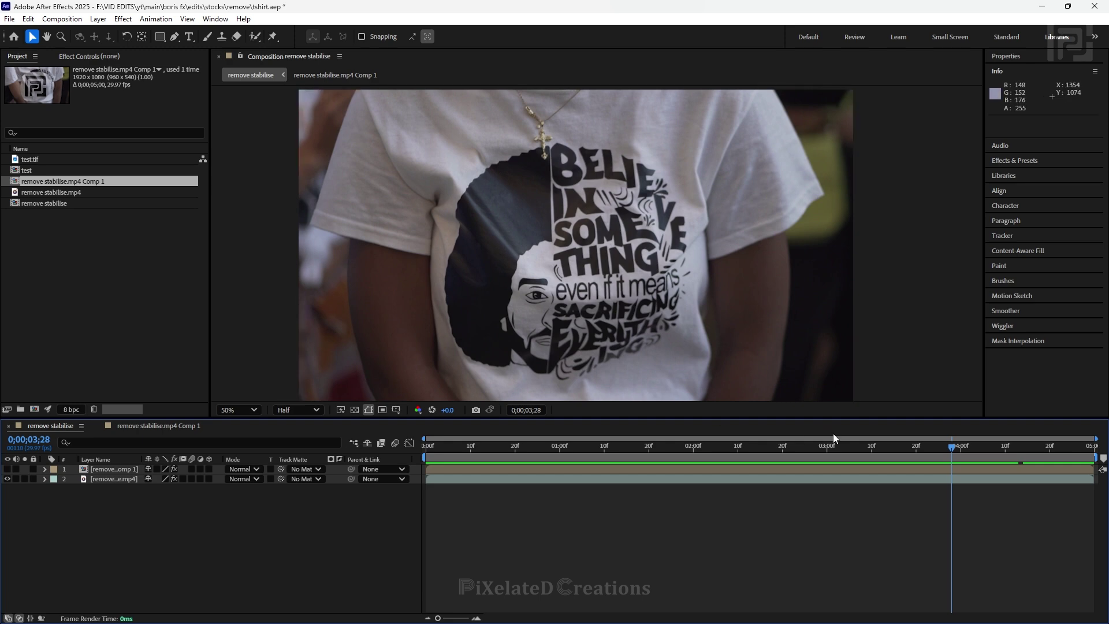
left_click_drag(941, 448, 426, 446)
left_click(454, 480)
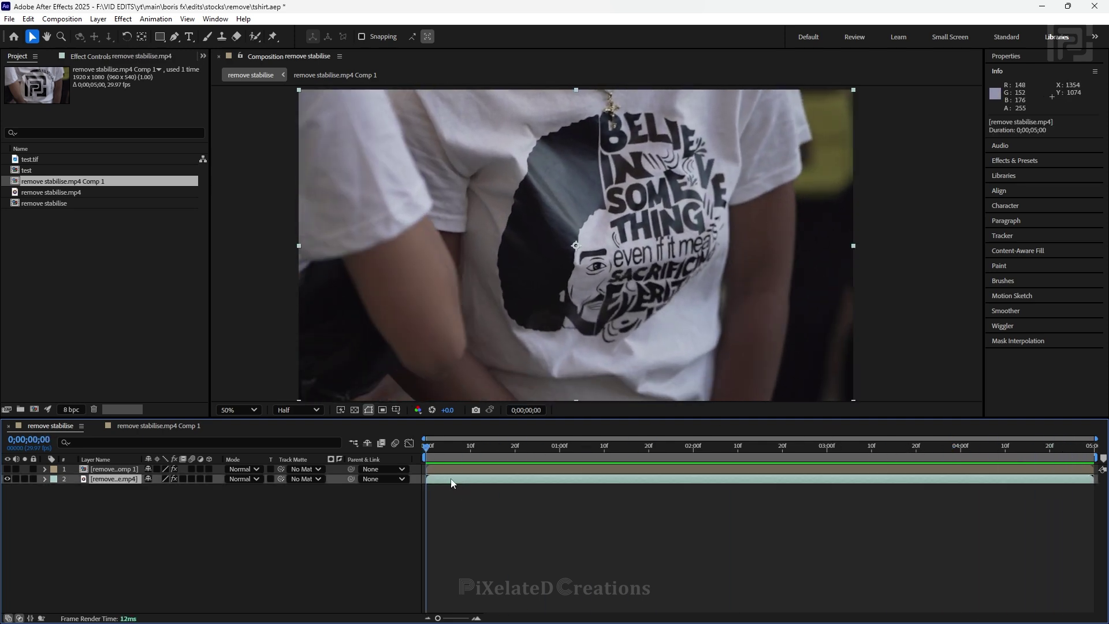
left_click(7, 469)
left_click_drag(425, 438, 655, 440)
mouse_move(659, 446)
left_mouse_down()
mouse_move(816, 455)
mouse_move(657, 459)
left_mouse_up()
left_click(697, 467)
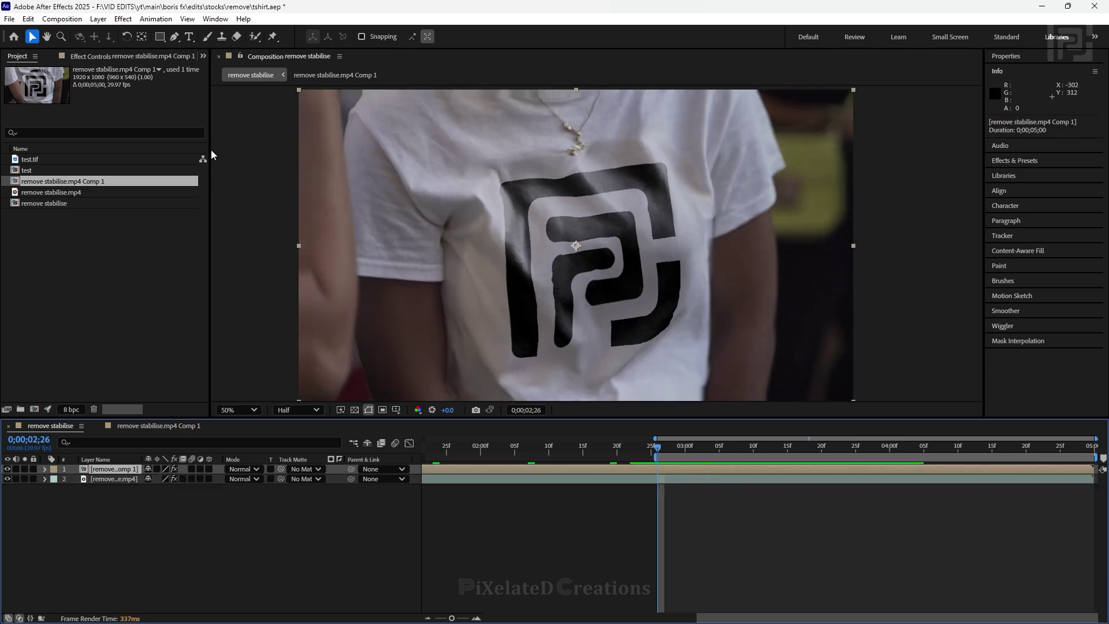
Examine the Mocha Pro settings on remove stabilise.mp4 Comp 1 and the layers nested inside it.
left_click(133, 58)
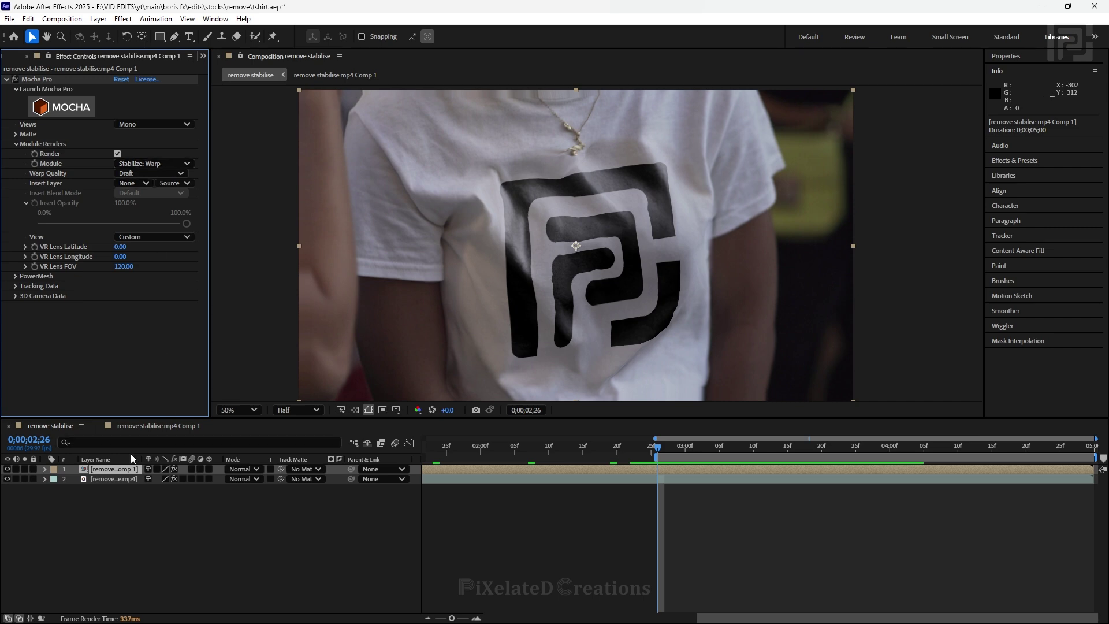
double_click(111, 469)
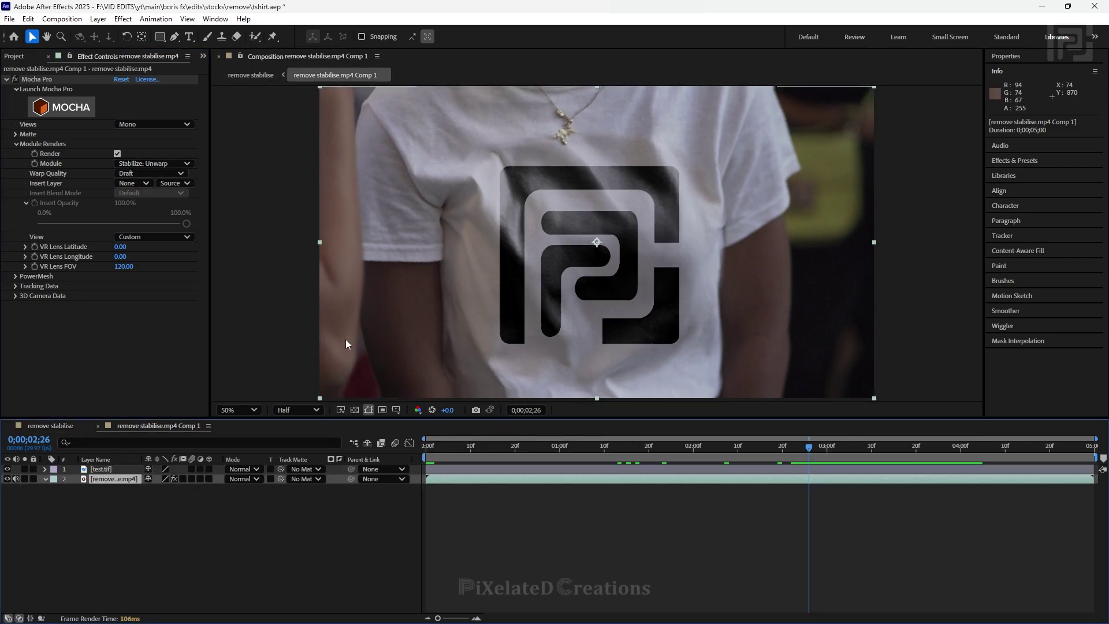
left_click_drag(809, 451, 884, 450)
left_click(8, 470)
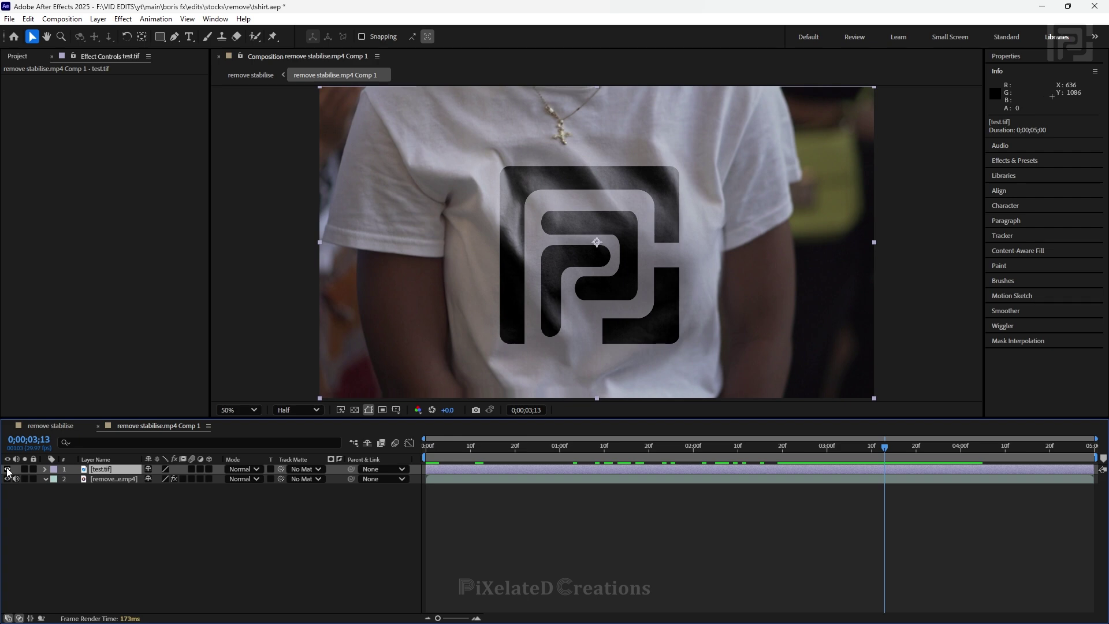
left_click(44, 425)
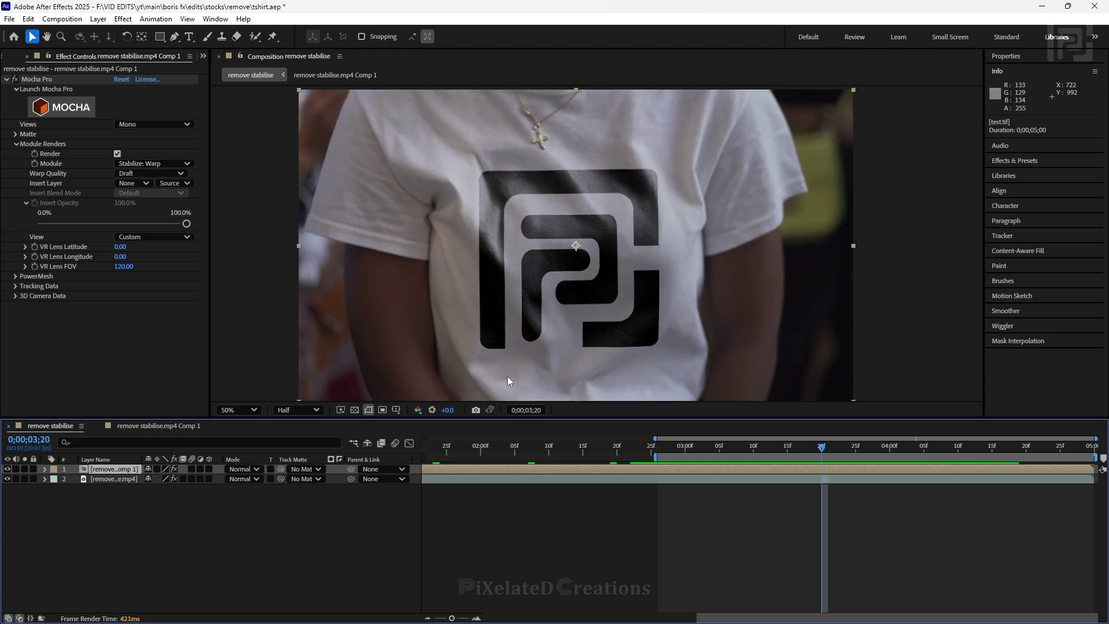
Open the nested test.tif in Photoshop, paint purple strokes along the logo's inner gaps on Layer 6, and save the file.
left_click(157, 426)
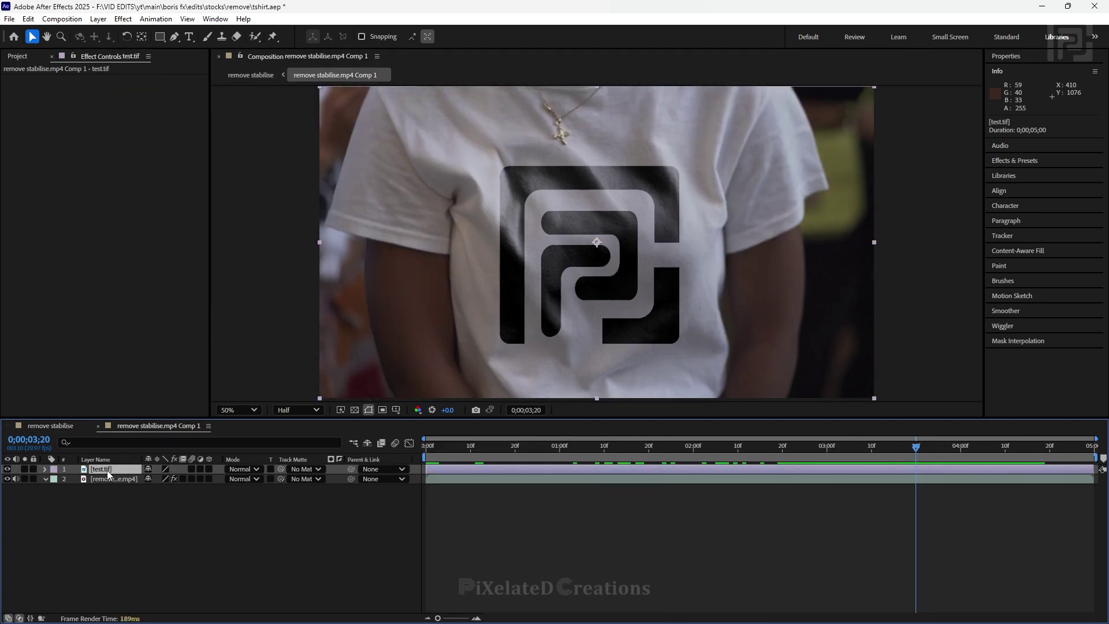
left_click(772, 613)
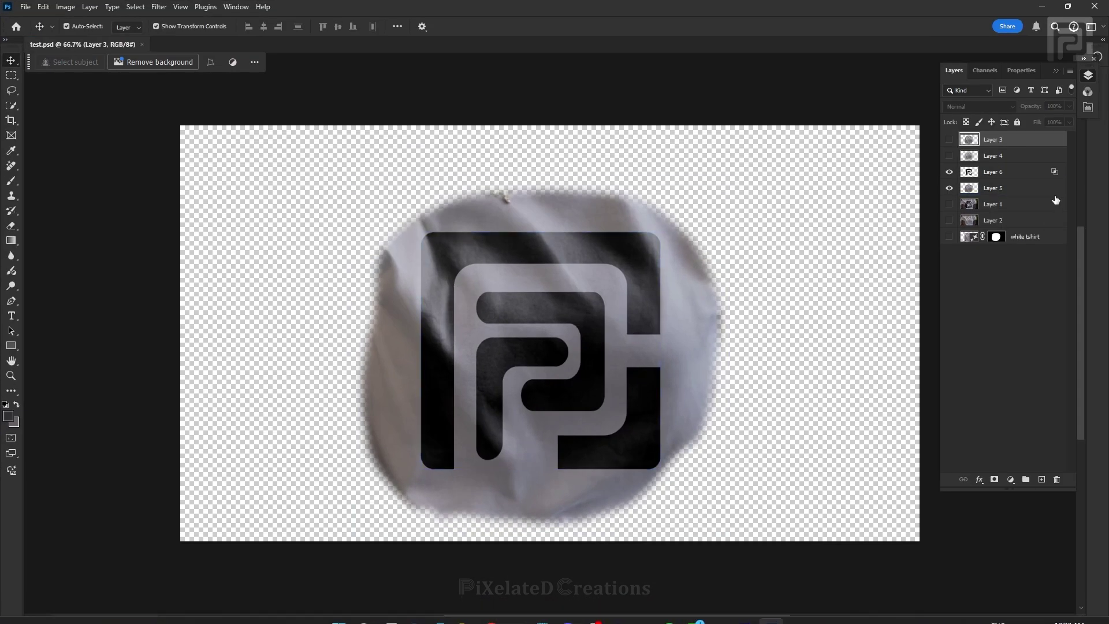
mouse_move(462, 317)
left_mouse_down()
mouse_move(547, 276)
mouse_move(609, 278)
mouse_move(616, 310)
left_mouse_up()
mouse_move(619, 351)
left_mouse_down()
mouse_move(617, 382)
mouse_move(589, 421)
mouse_move(528, 426)
mouse_move(526, 449)
left_mouse_up()
left_click_drag(462, 466, 466, 335)
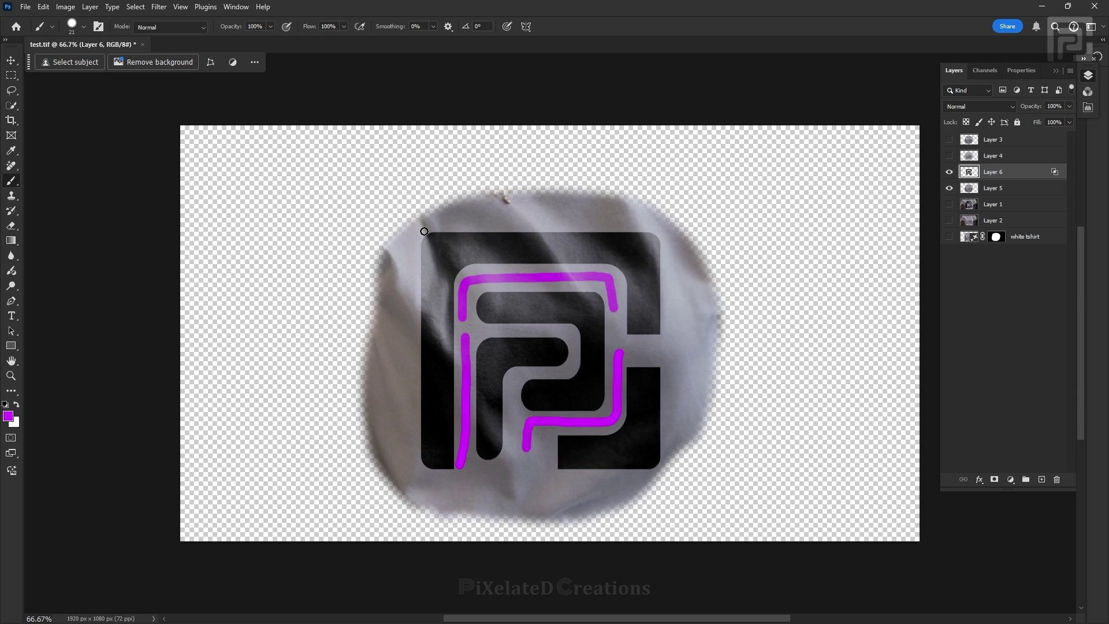
key("ctrl+s")
Switch back to After Effects and scrub the remove stabilise comp to check the purple strokes on the shirt.
key("alt+Tab")
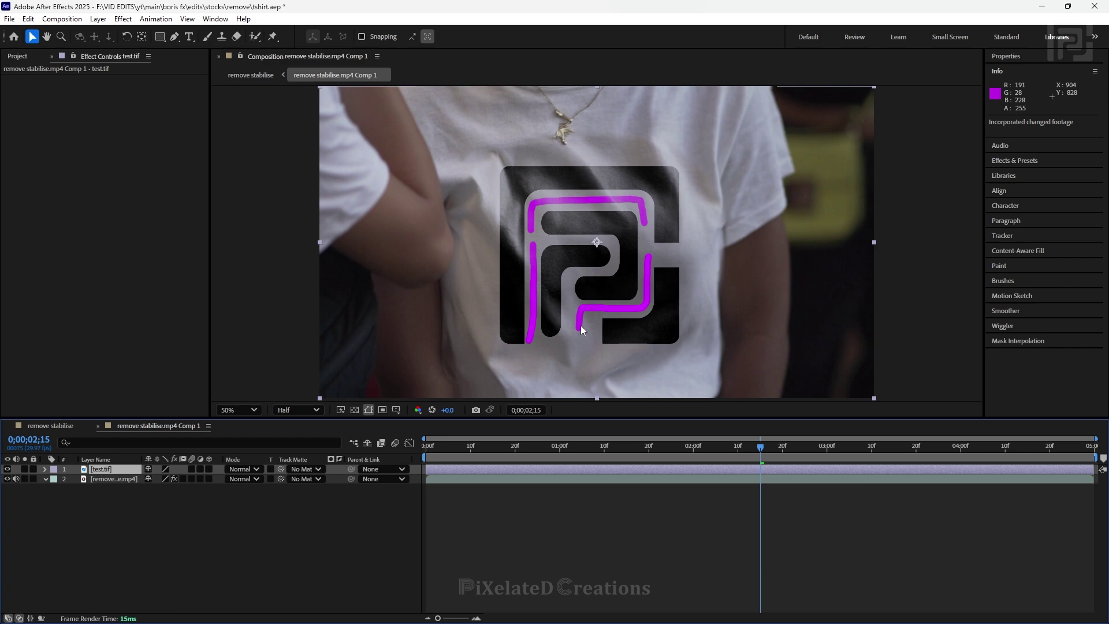
left_click(56, 428)
left_click_drag(672, 451, 706, 455)
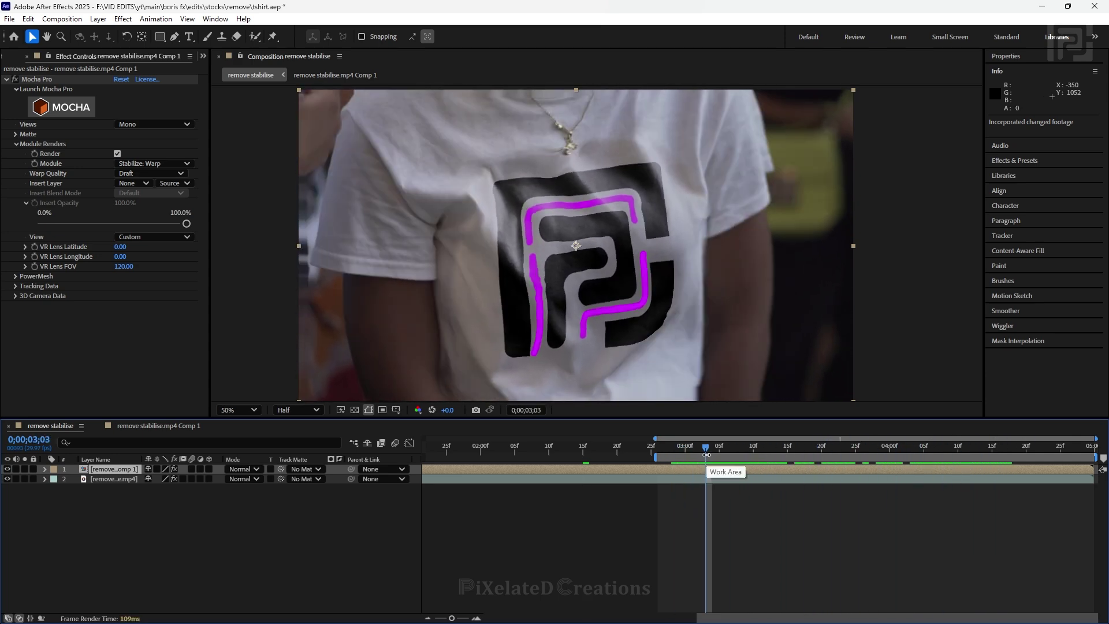